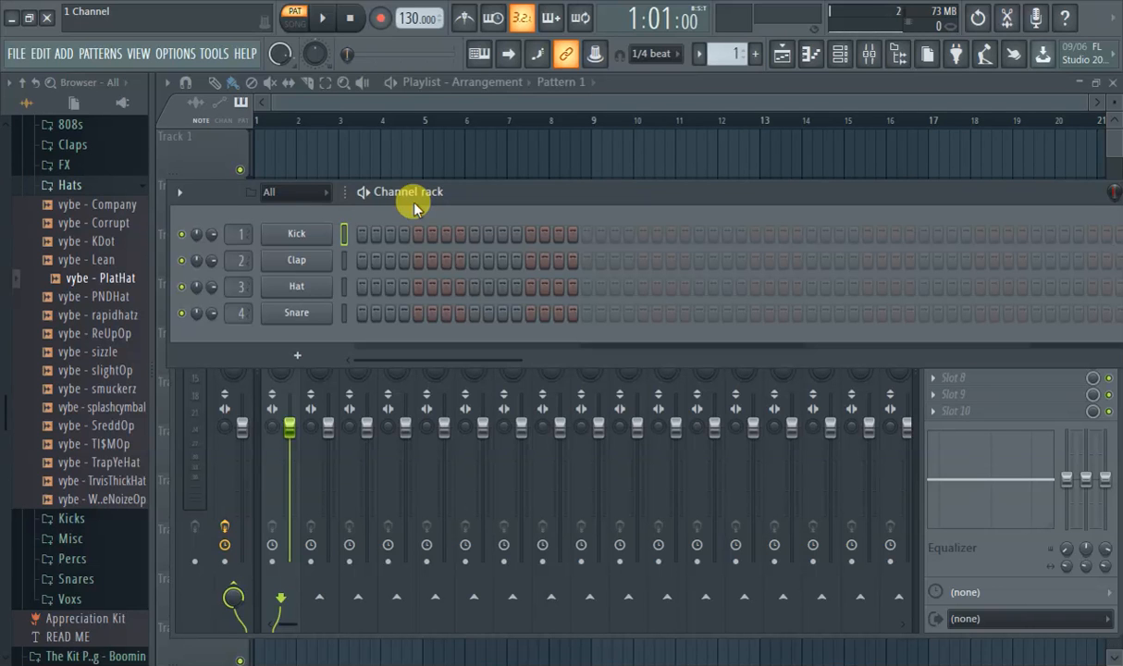
Add a GMS synth channel and load the Chord Synth 1 MC preset from the Leads & Synths bank
{"action": "left_click", "coordinate": [61, 53]}
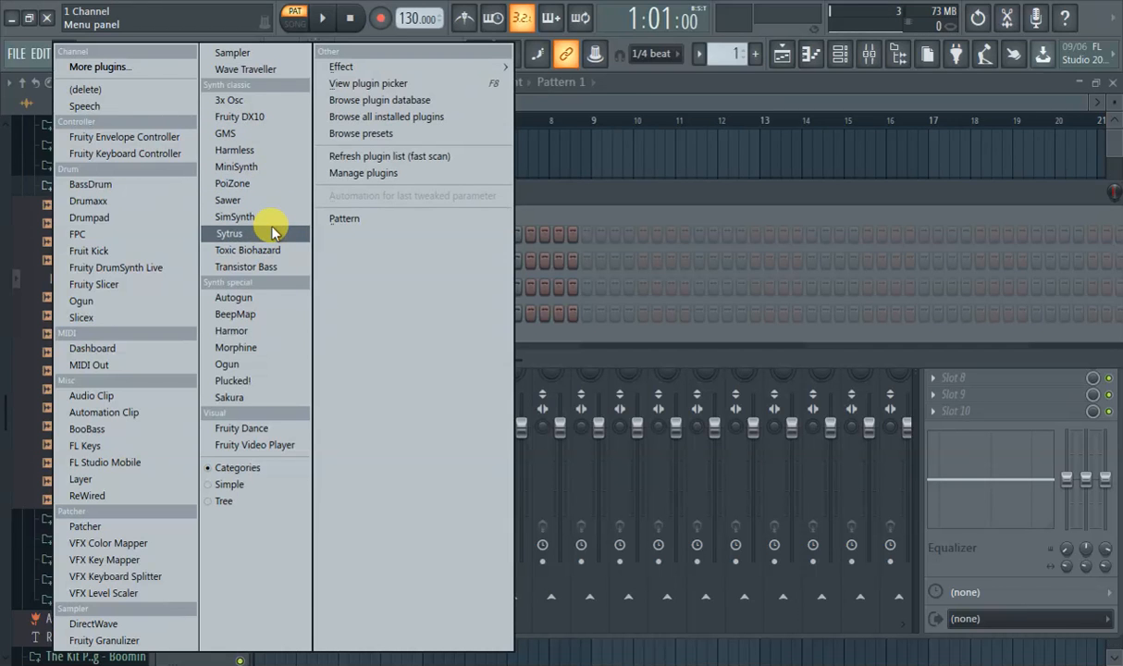
{"action": "left_click", "coordinate": [224, 133]}
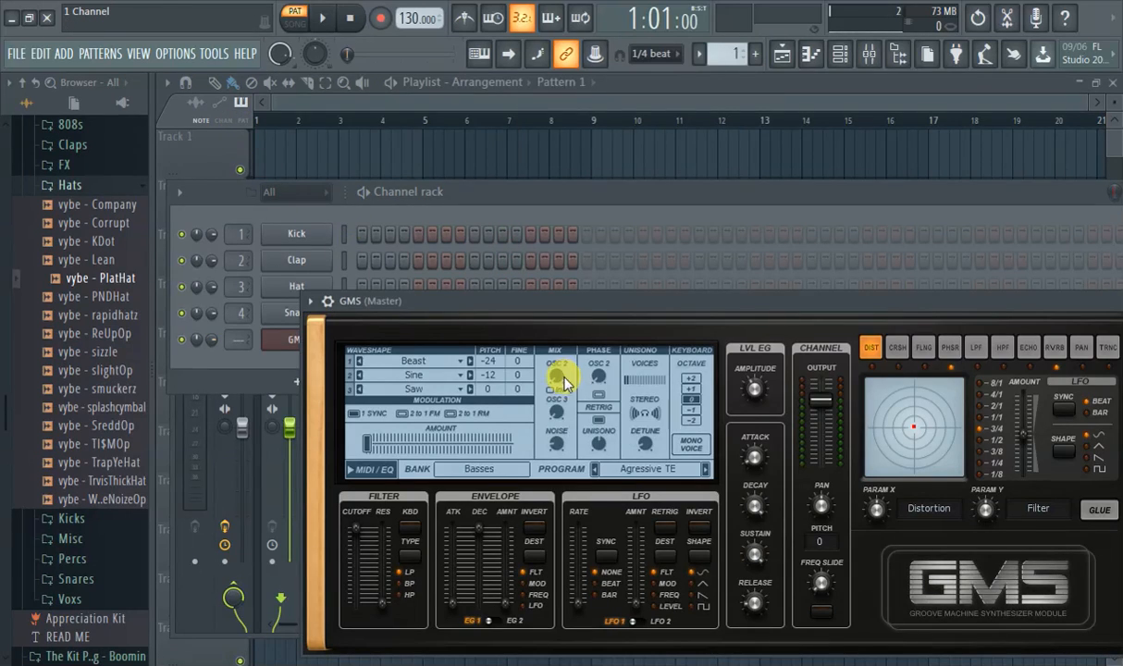
{"action": "left_click", "coordinate": [706, 469]}
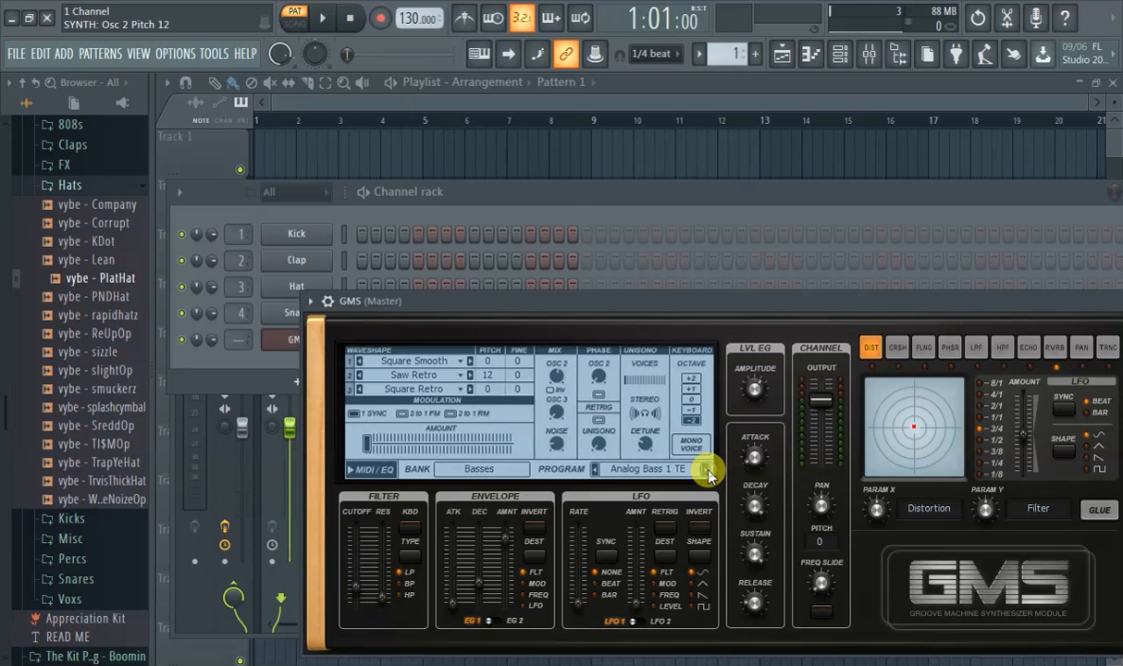
{"action": "left_click", "coordinate": [584, 469]}
{"action": "left_click", "coordinate": [642, 453]}
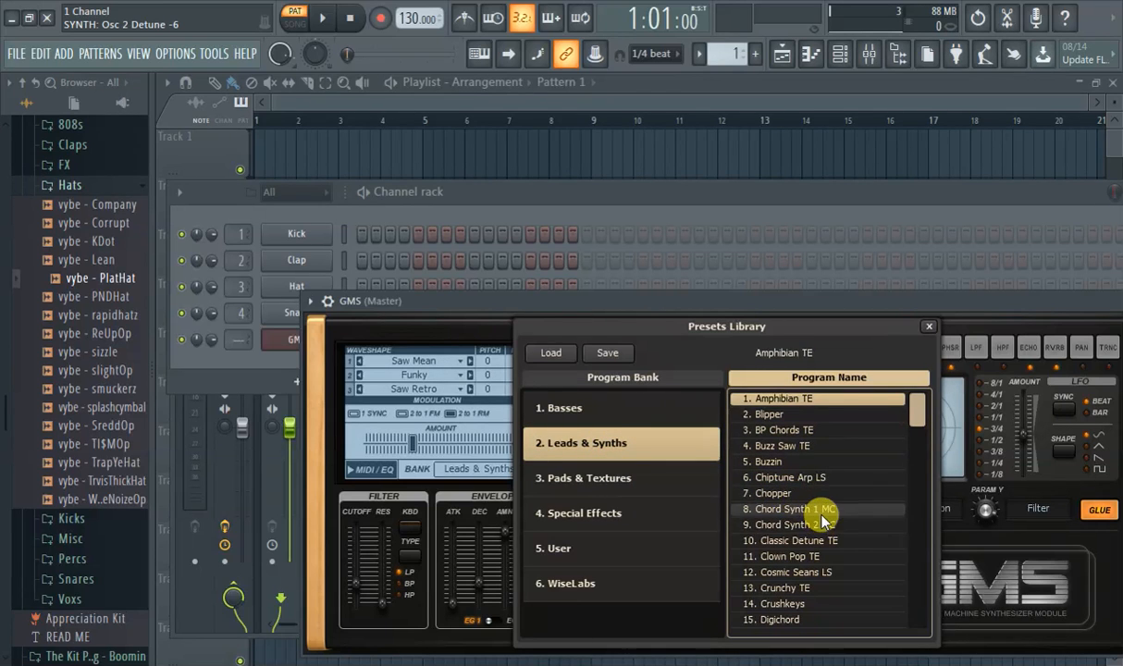
{"action": "double_click", "coordinate": [793, 509]}
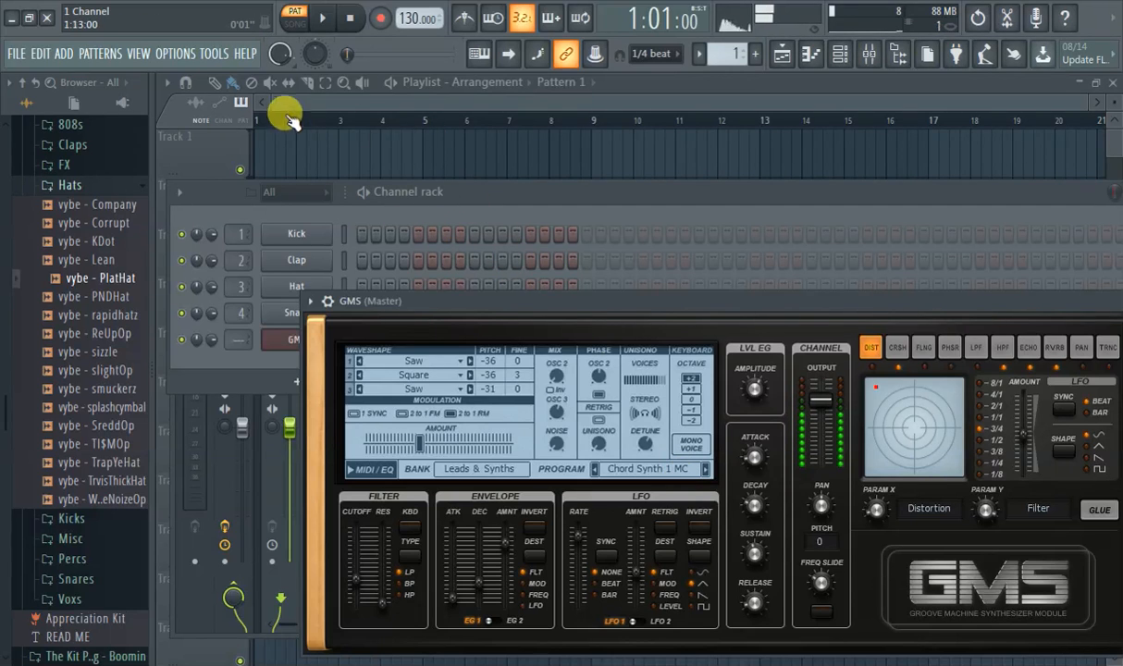
Place a Pattern 1 clip at bar 1 of Track 1 and record a GMS melody into the pattern
{"action": "left_click", "coordinate": [290, 111]}
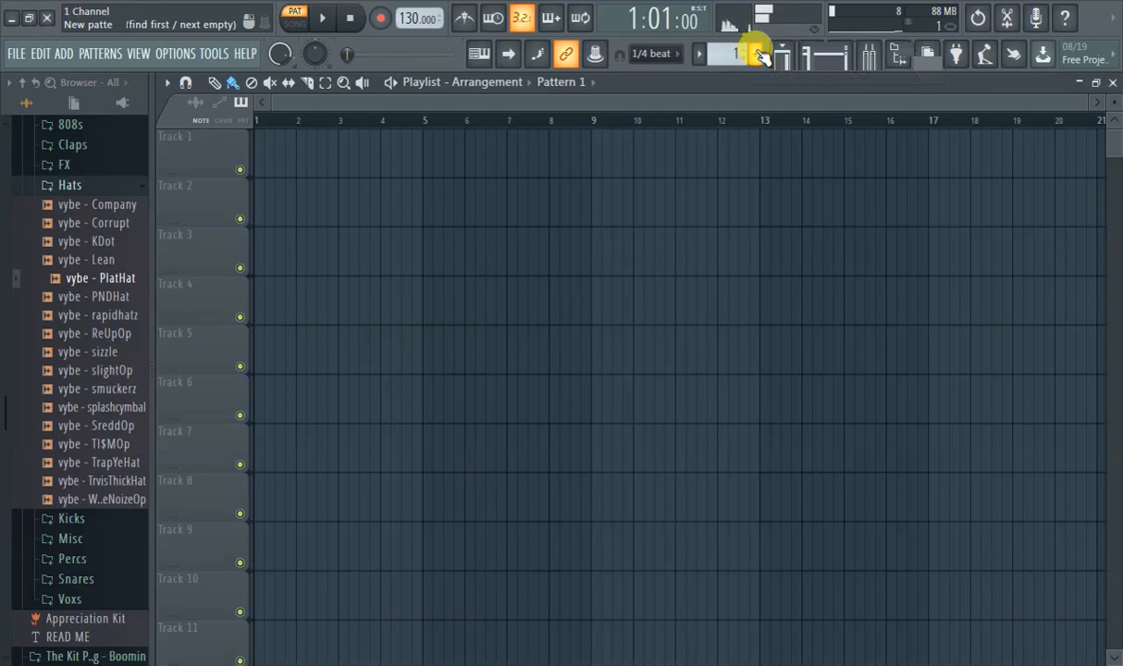
{"action": "left_click", "coordinate": [277, 139]}
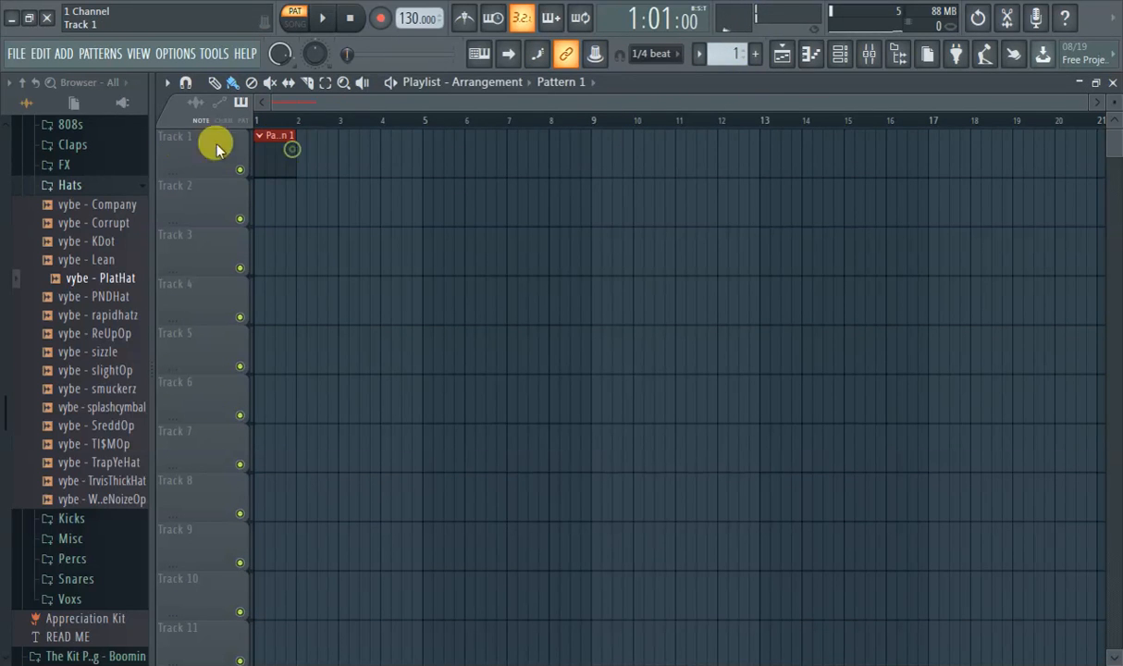
{"action": "left_click", "coordinate": [379, 19]}
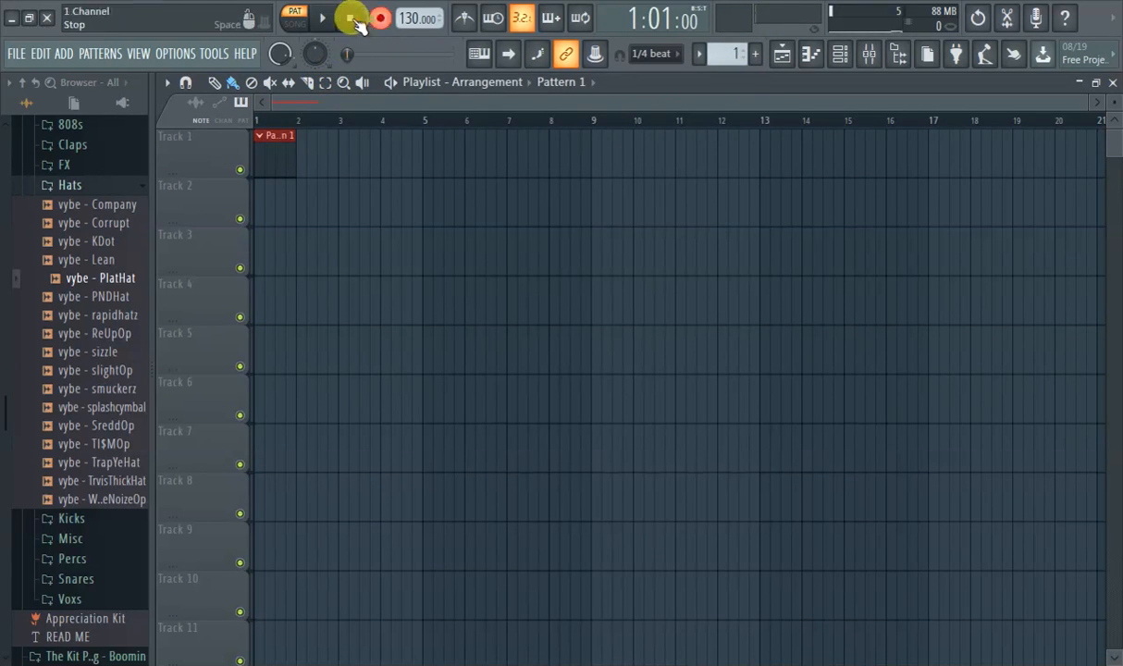
{"action": "left_click", "coordinate": [324, 19]}
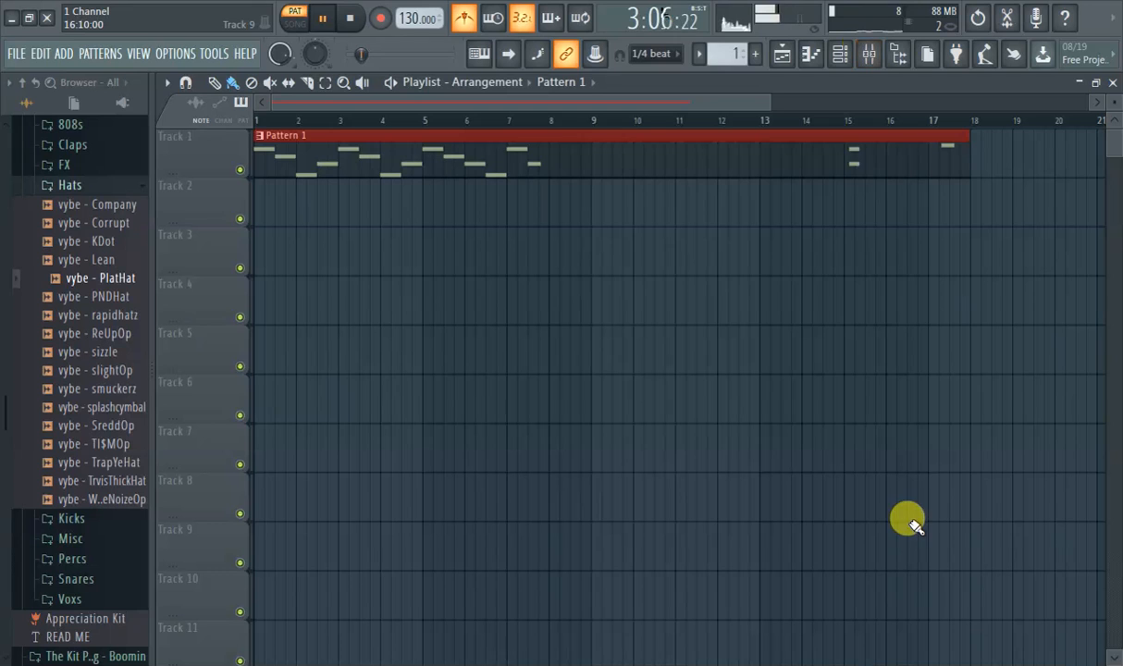
Examine the velocities of the recorded GMS notes in the channel rack's graph editor during playback, and close the rack
{"action": "left_click", "coordinate": [838, 56]}
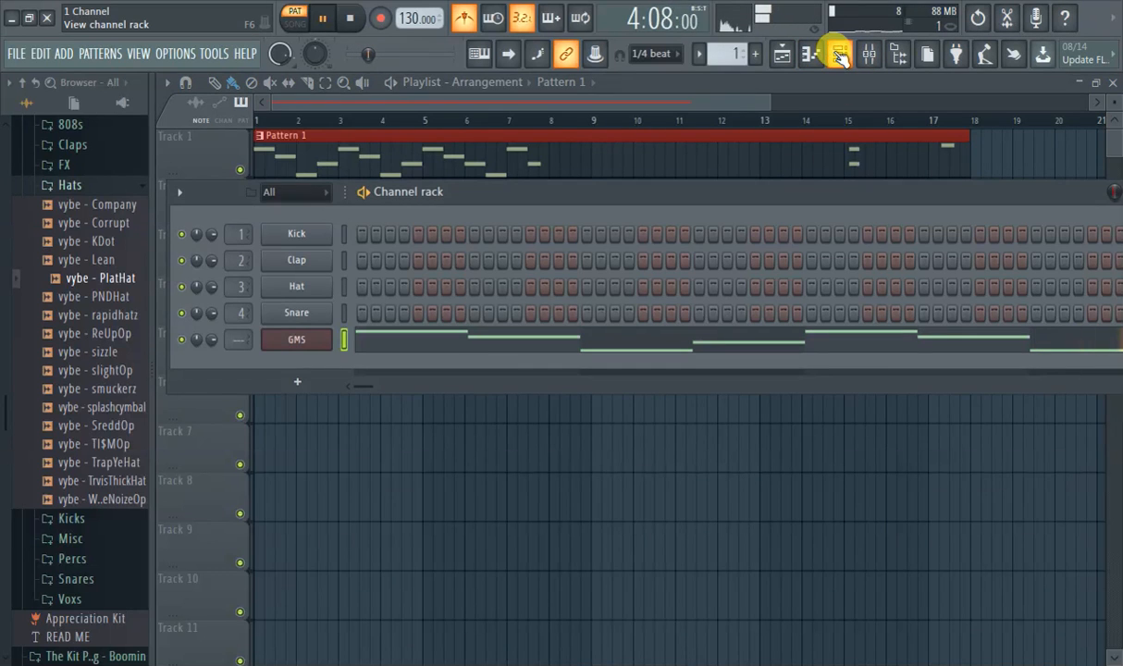
{"action": "left_click_drag", "start_coordinate": [797, 193], "coordinate": [564, 187]}
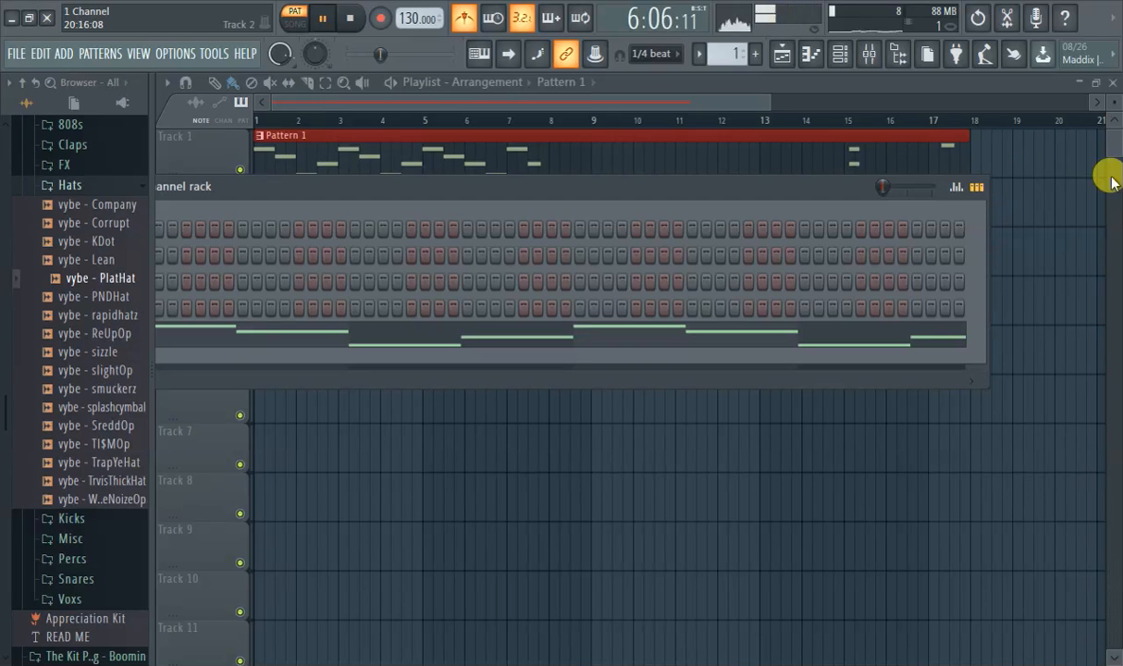
{"action": "left_click", "coordinate": [958, 189]}
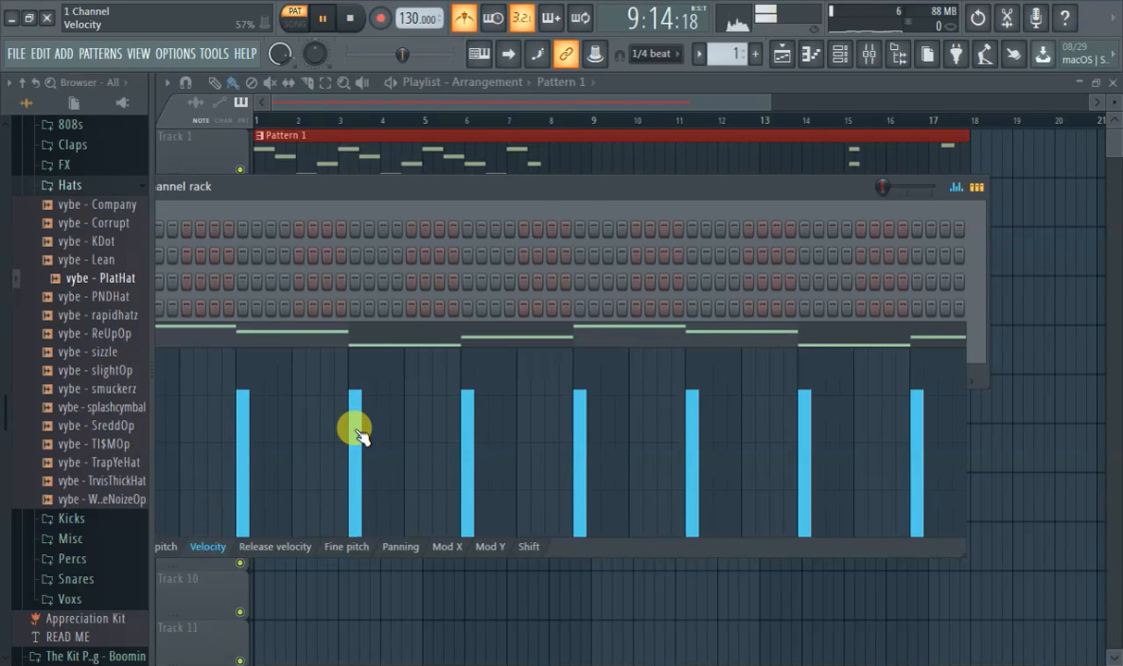
{"action": "left_click_drag", "start_coordinate": [564, 202], "coordinate": [676, 185]}
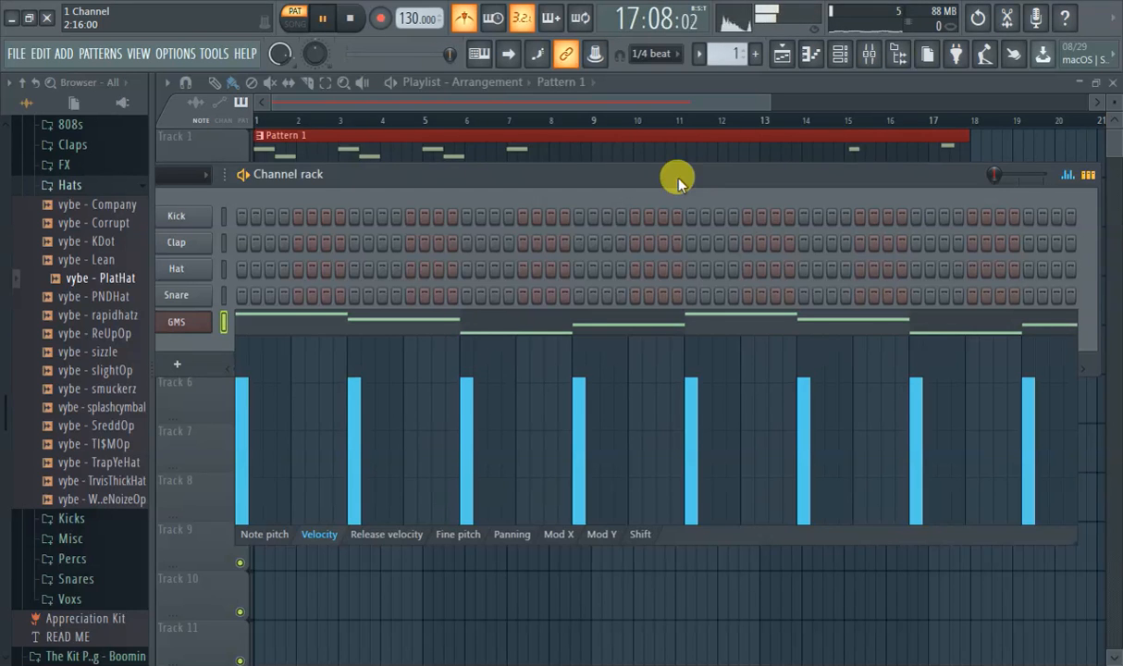
{"action": "key", "text": "space"}
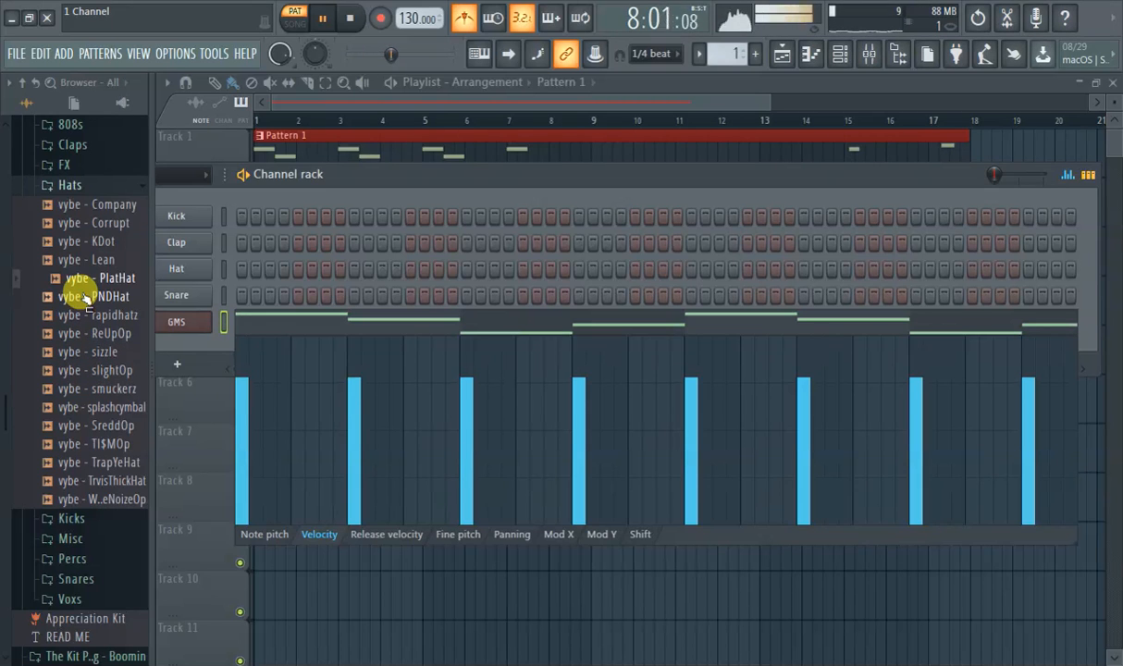
{"action": "left_click", "coordinate": [23, 83]}
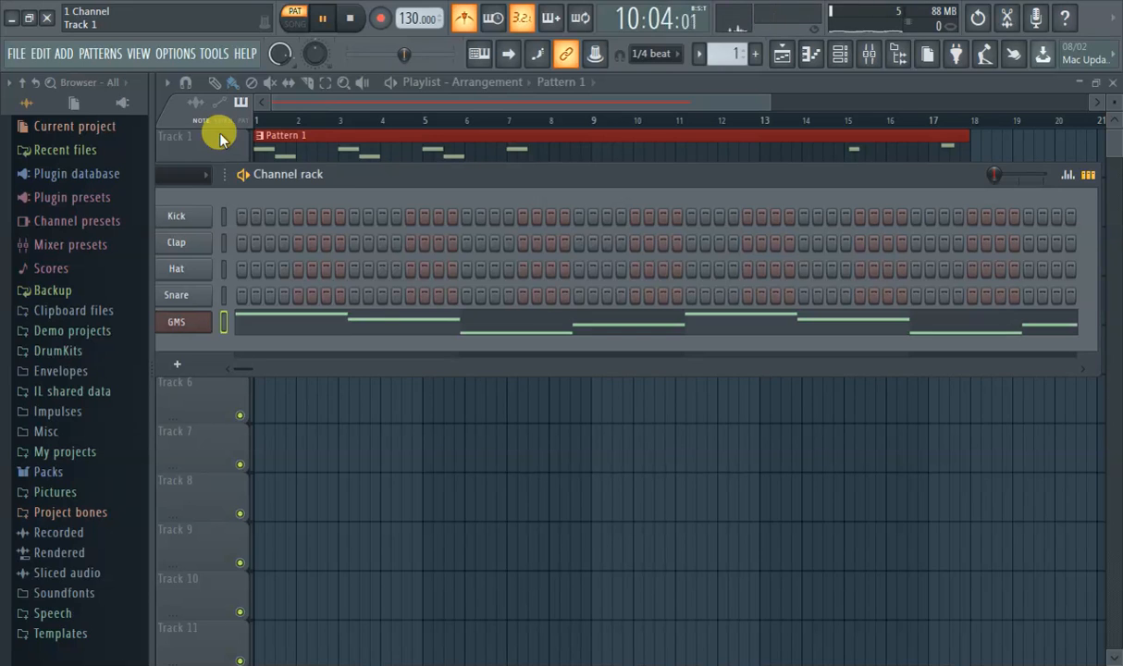
{"action": "key", "text": "F6"}
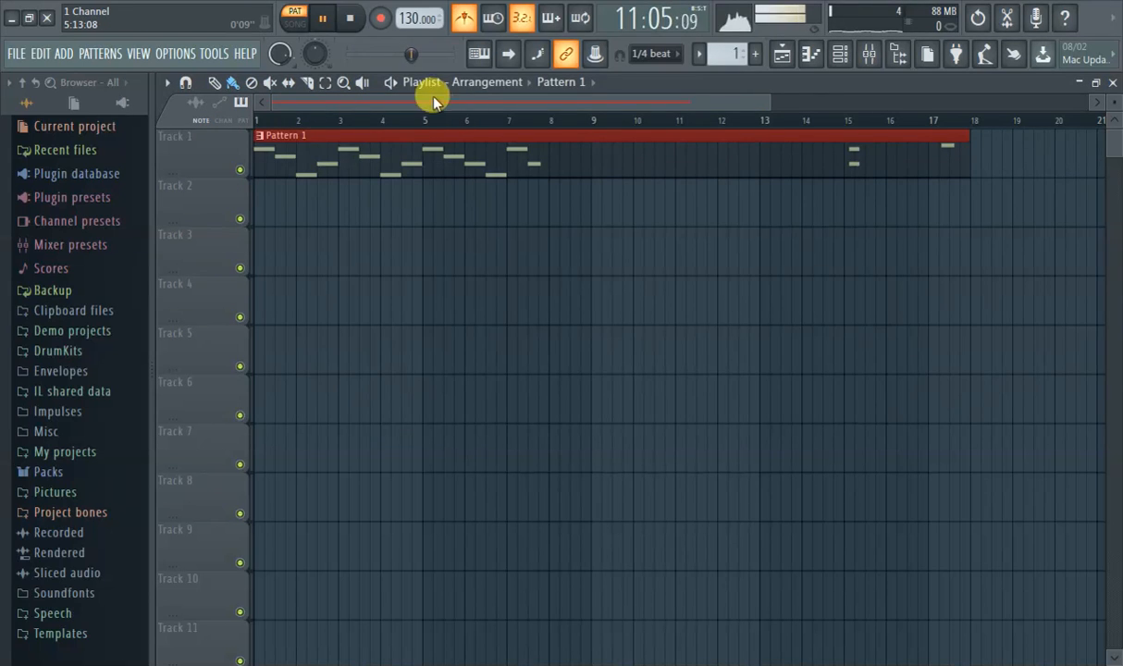
Stop playback in song mode and shorten the Pattern 1 clip on Track 1 to end at bar 9
{"action": "left_click", "coordinate": [322, 19]}
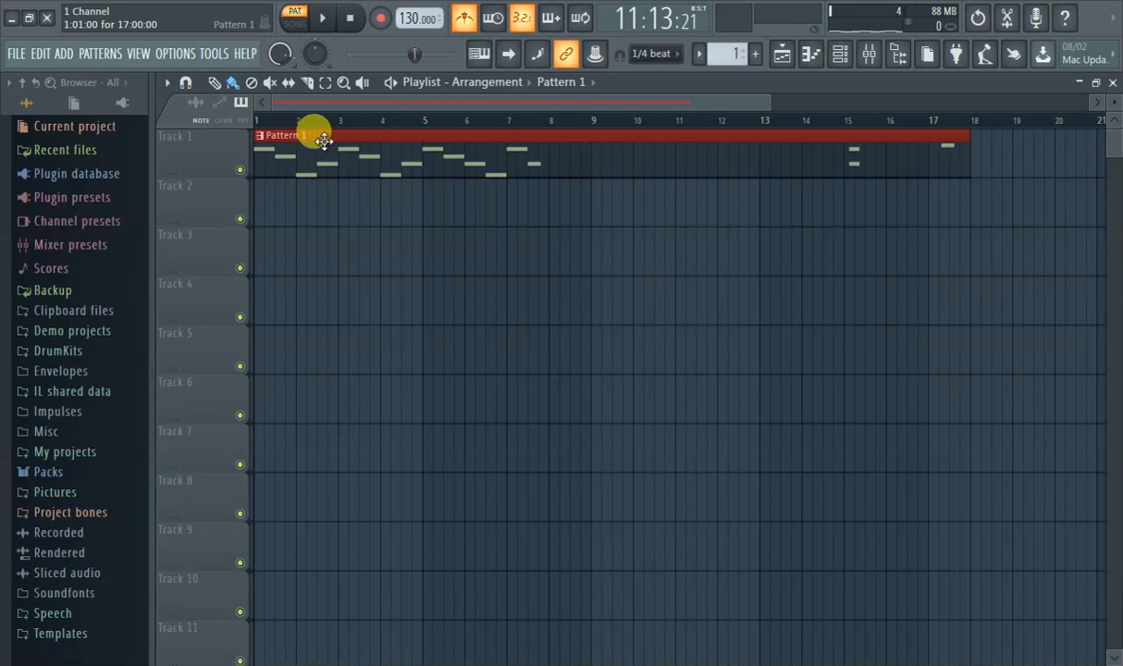
{"action": "left_click", "coordinate": [261, 121]}
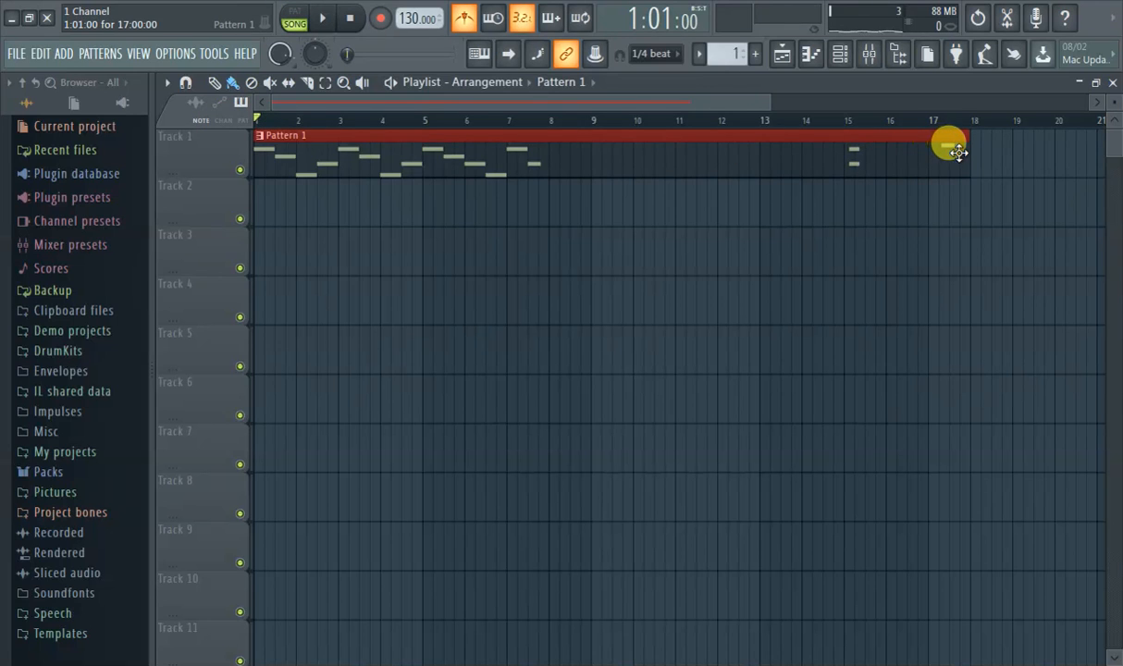
{"action": "left_click_drag", "start_coordinate": [960, 151], "coordinate": [574, 180]}
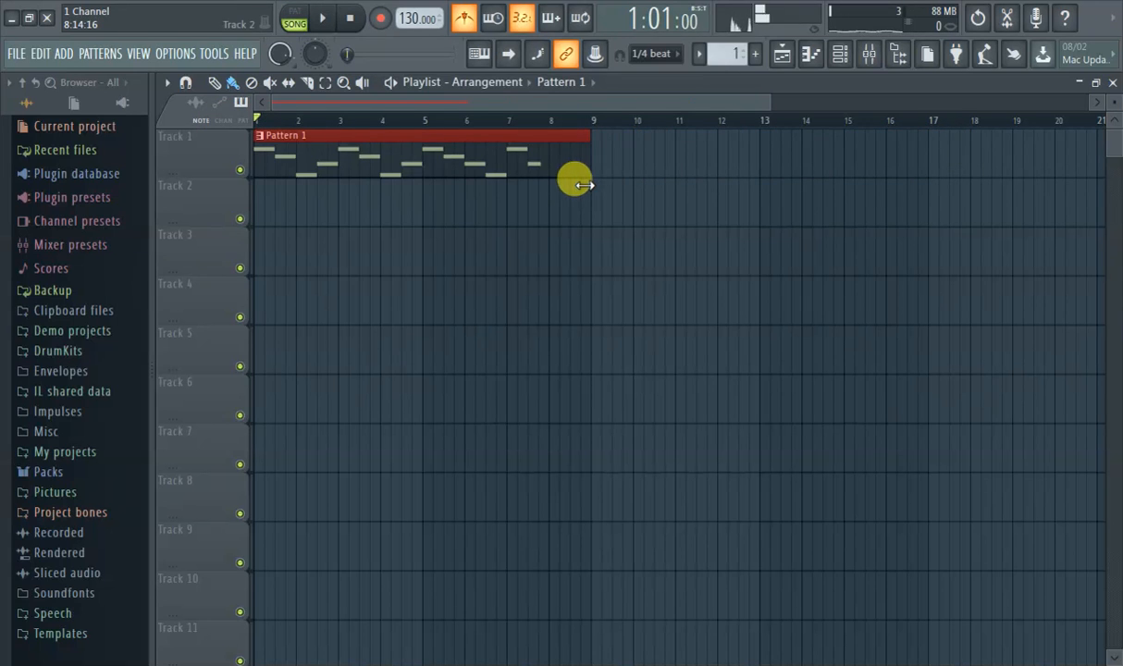
{"action": "left_click", "coordinate": [64, 53]}
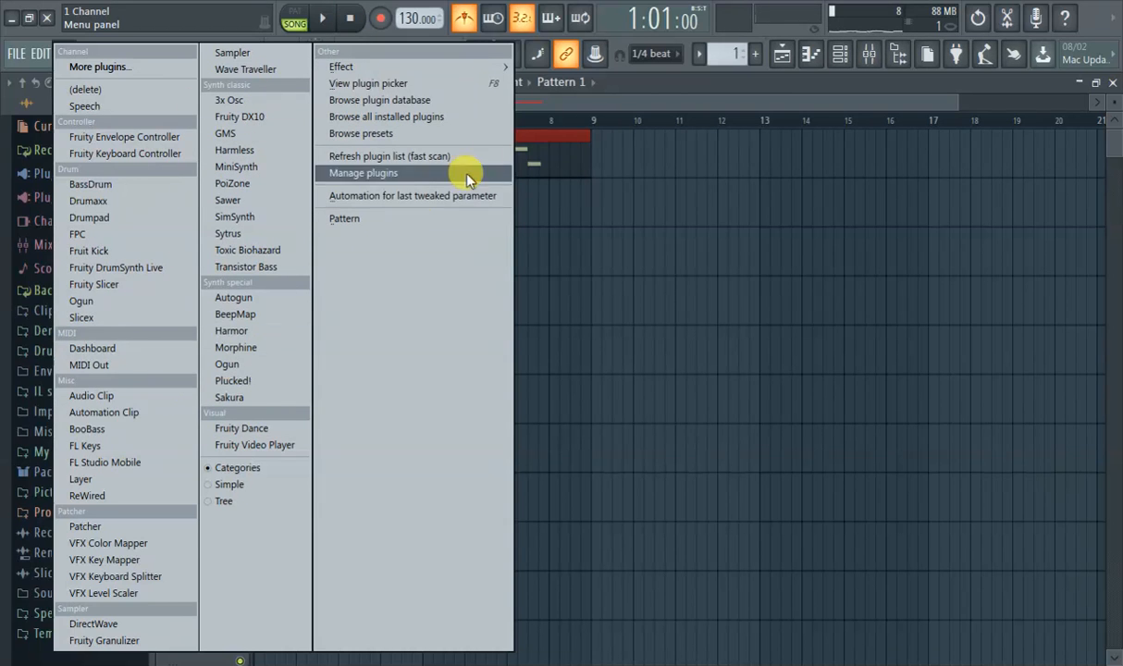
{"action": "left_click", "coordinate": [569, 98]}
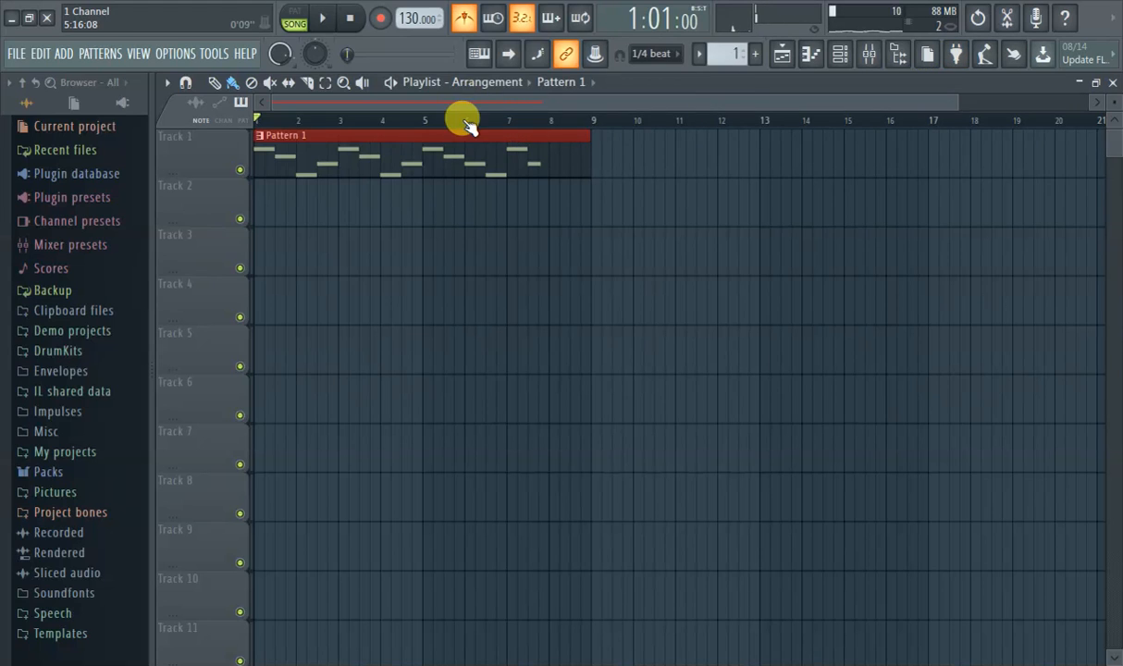
Trim the Pattern 1 clip on Track 1 so that it ends at bar 7
{"action": "left_click", "coordinate": [298, 22]}
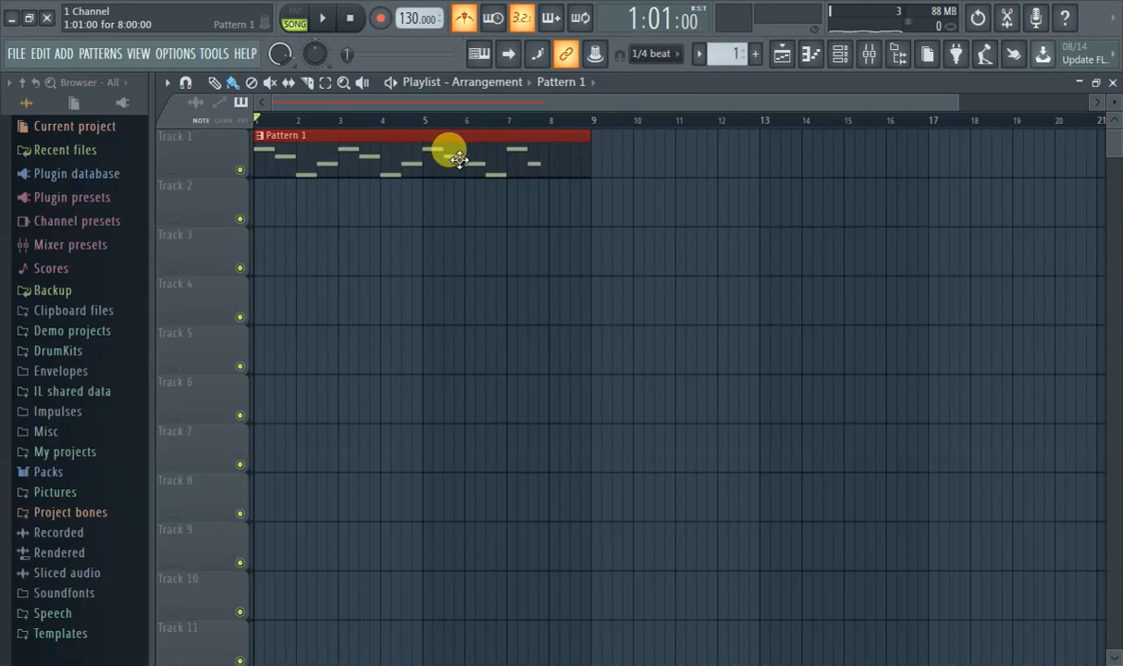
{"action": "left_click_drag", "start_coordinate": [587, 148], "coordinate": [500, 146]}
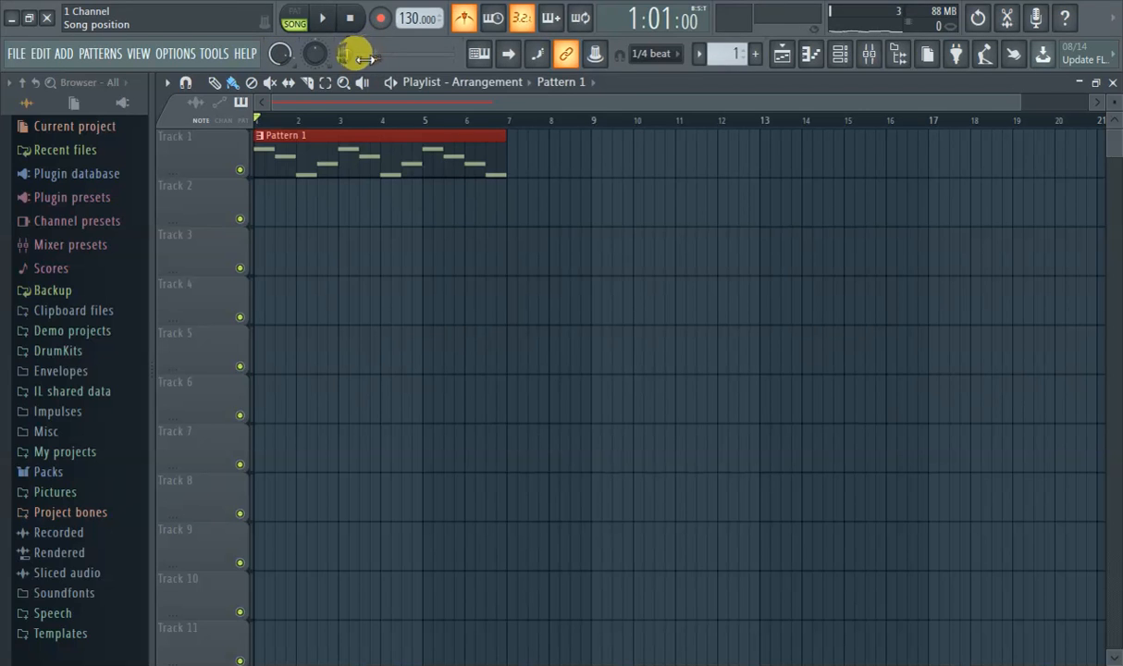
Scrub the song position forward into bar 3 and bring it back to the start of the song
{"action": "left_click_drag", "start_coordinate": [348, 57], "coordinate": [394, 53]}
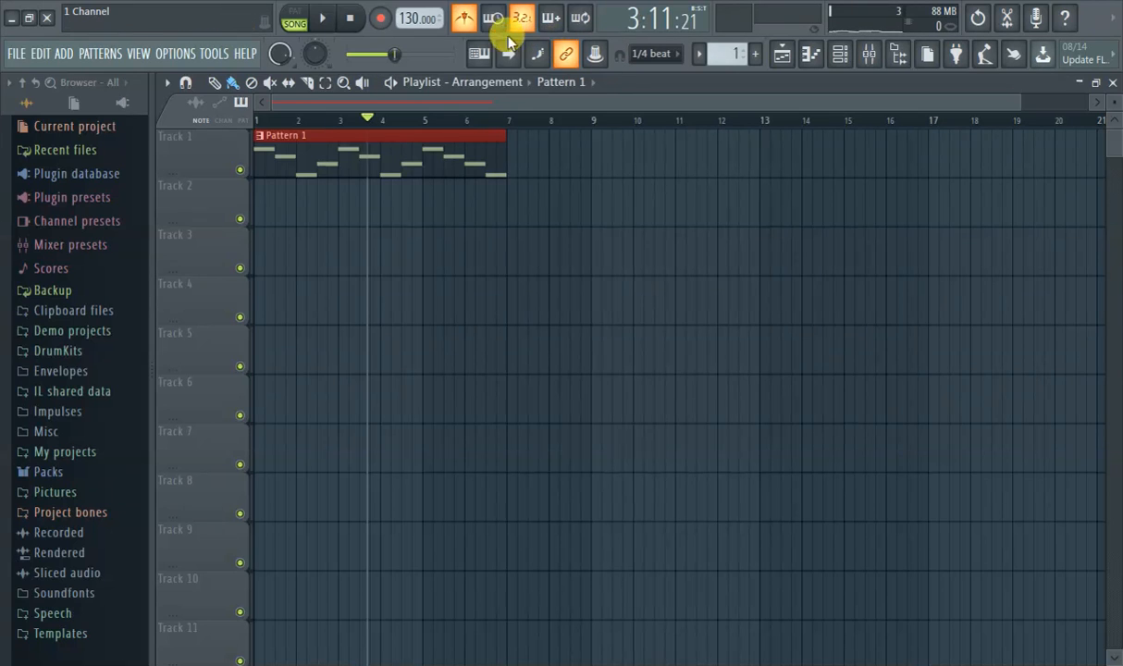
{"action": "left_click_drag", "start_coordinate": [405, 60], "coordinate": [351, 63]}
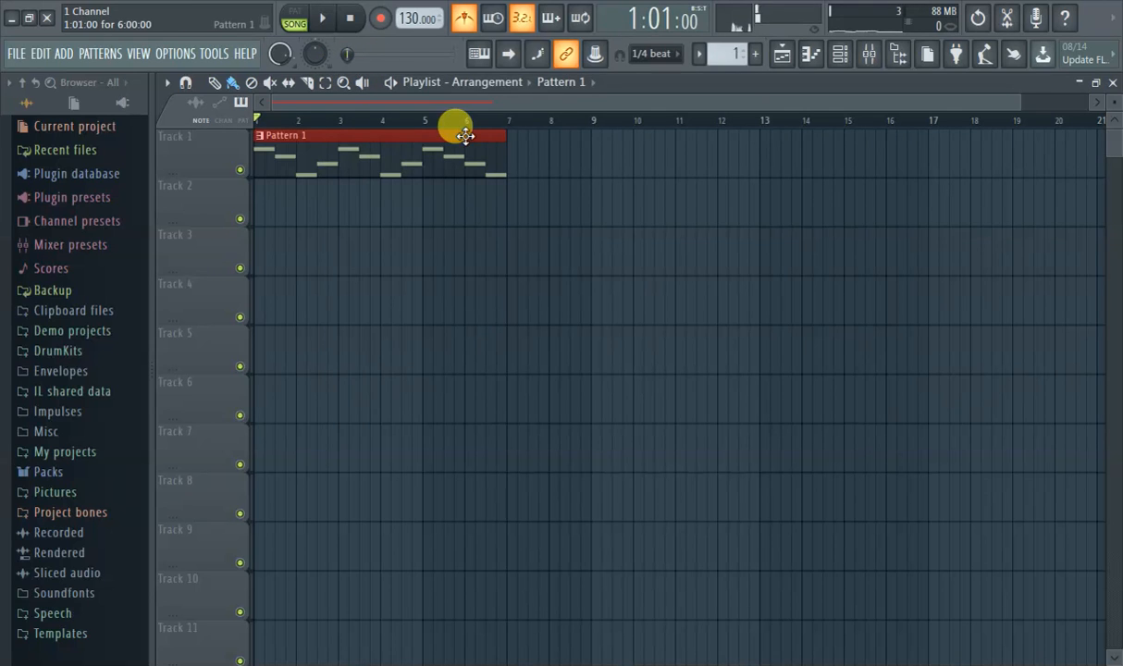
{"action": "mouse_move", "coordinate": [350, 56]}
{"action": "left_mouse_down"}
{"action": "mouse_move", "coordinate": [375, 55]}
{"action": "mouse_move", "coordinate": [339, 62]}
{"action": "left_mouse_up"}
{"action": "right_click", "coordinate": [282, 61]}
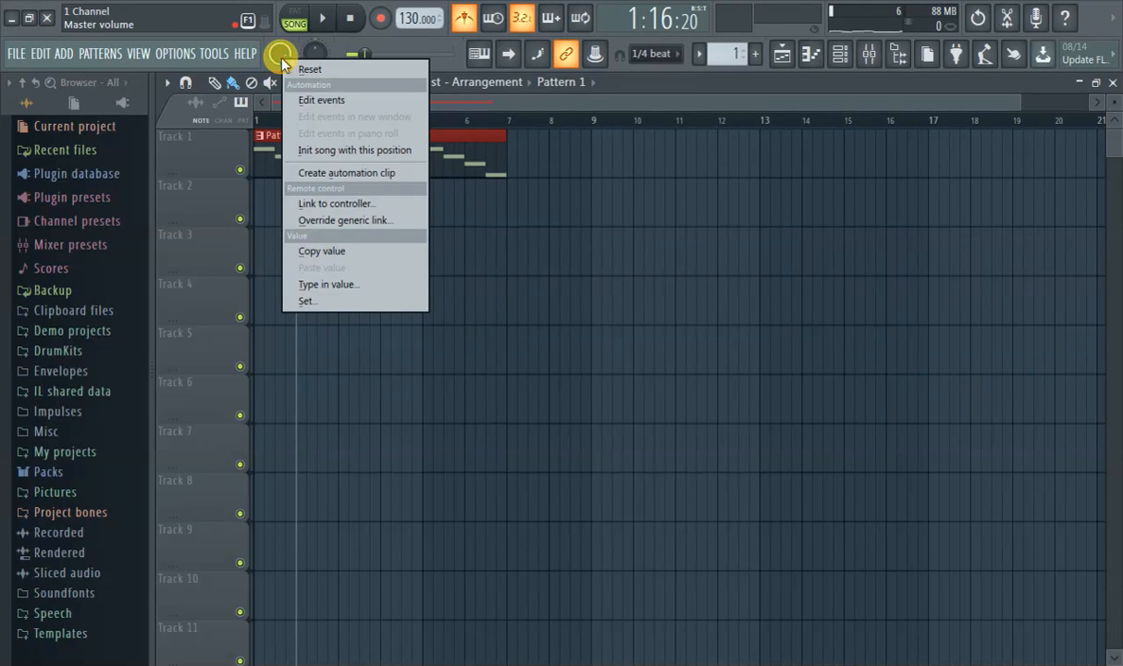
{"action": "left_click", "coordinate": [361, 51]}
{"action": "mouse_move", "coordinate": [362, 54]}
{"action": "left_mouse_down"}
{"action": "mouse_move", "coordinate": [451, 52]}
{"action": "mouse_move", "coordinate": [348, 56]}
{"action": "left_mouse_up"}
Create an automation clip for the master volume in the playlist
{"action": "right_click", "coordinate": [280, 52]}
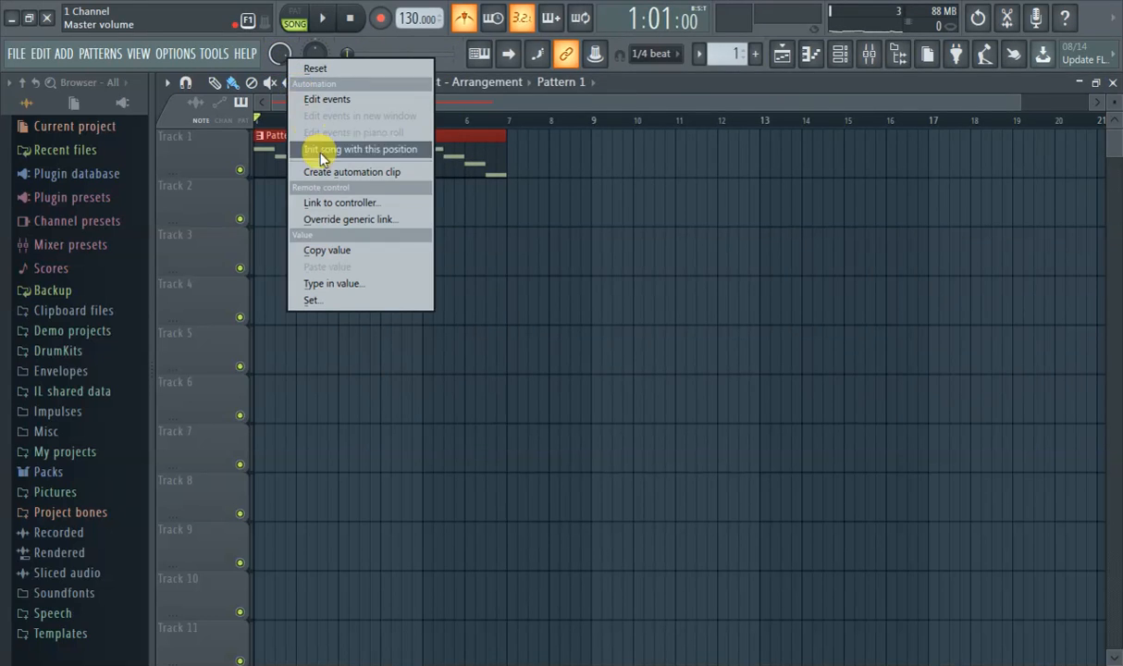
{"action": "right_click", "coordinate": [277, 53]}
{"action": "left_click", "coordinate": [333, 172]}
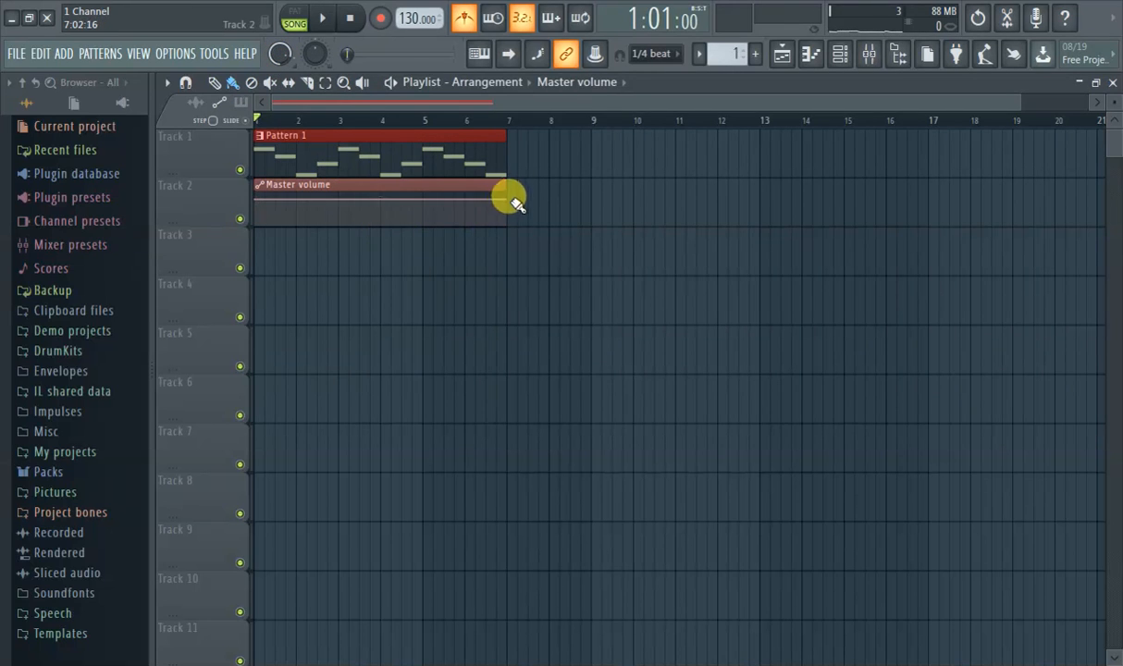
Shape the master volume automation on Track 2 into a curved fade-out to silence, with the clip ending at bar 7
{"action": "left_click_drag", "start_coordinate": [505, 186], "coordinate": [504, 238]}
{"action": "left_click_drag", "start_coordinate": [381, 212], "coordinate": [469, 223]}
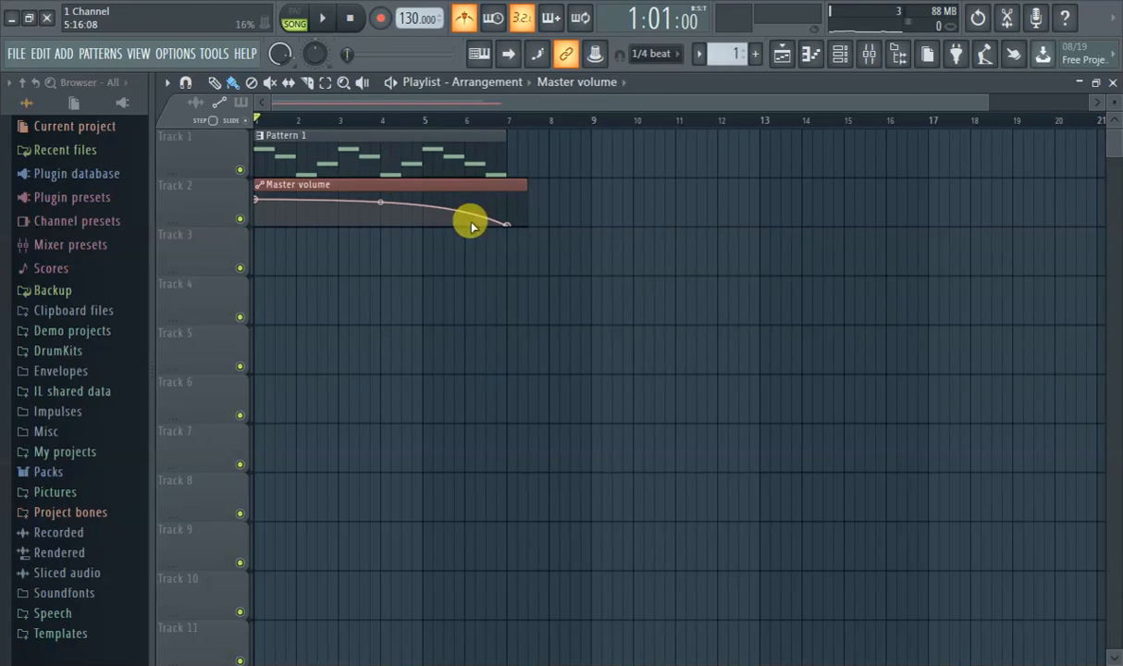
{"action": "left_click_drag", "start_coordinate": [528, 184], "coordinate": [499, 187]}
Start playback, place a second Pattern 1 clip at bar 7 of Track 1 and move the master volume automation beneath it
{"action": "left_click", "coordinate": [322, 18]}
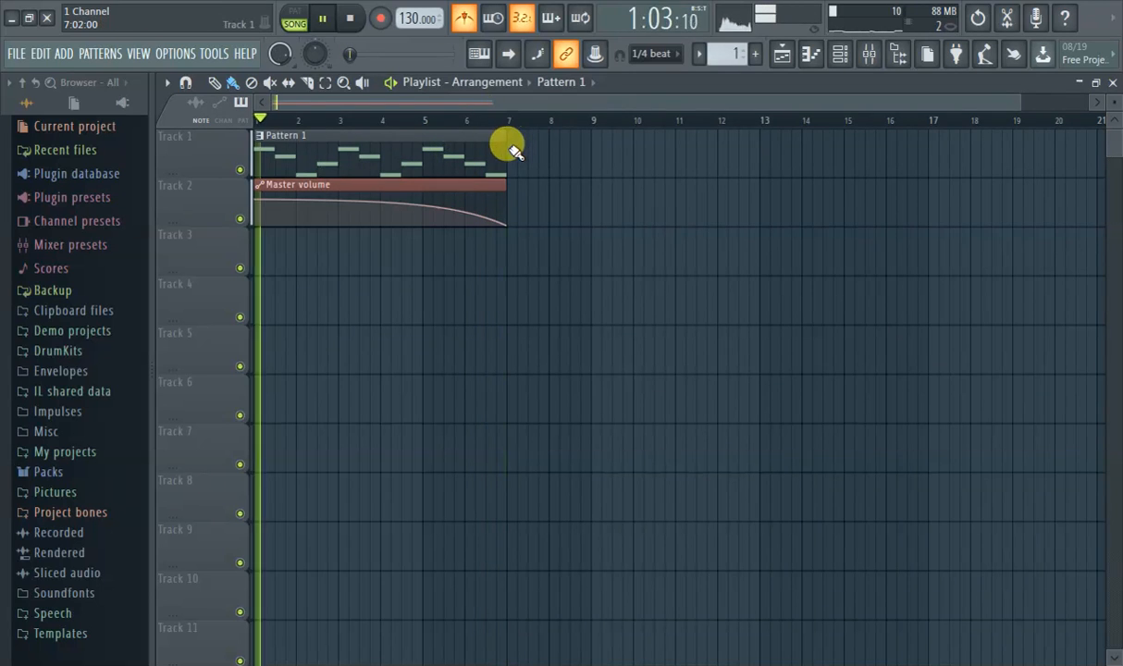
{"action": "left_click", "coordinate": [509, 143]}
{"action": "left_click_drag", "start_coordinate": [479, 186], "coordinate": [733, 189]}
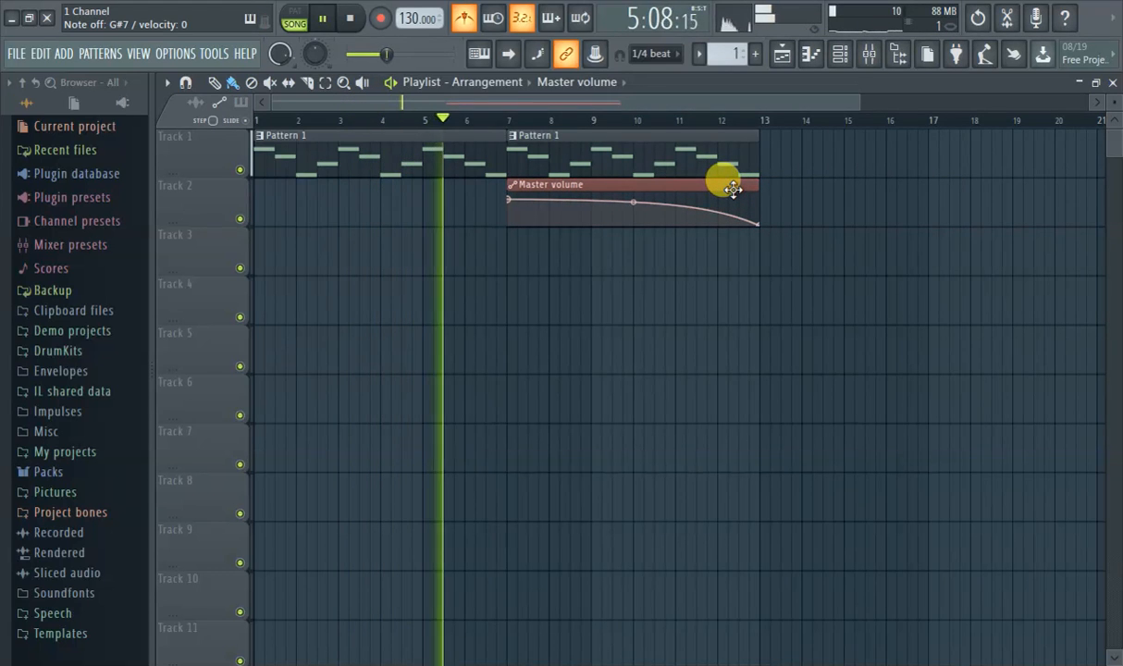
Create Pattern 2 with its default name and place it at bar 1 of Track 3
{"action": "left_click", "coordinate": [755, 55]}
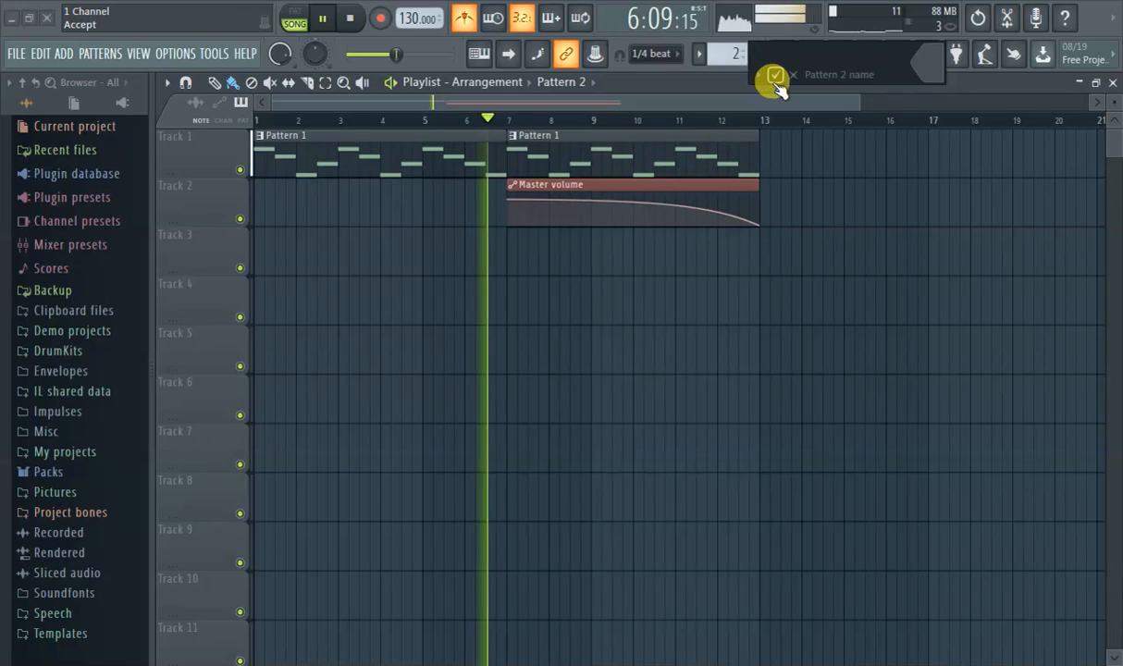
{"action": "left_click", "coordinate": [260, 242]}
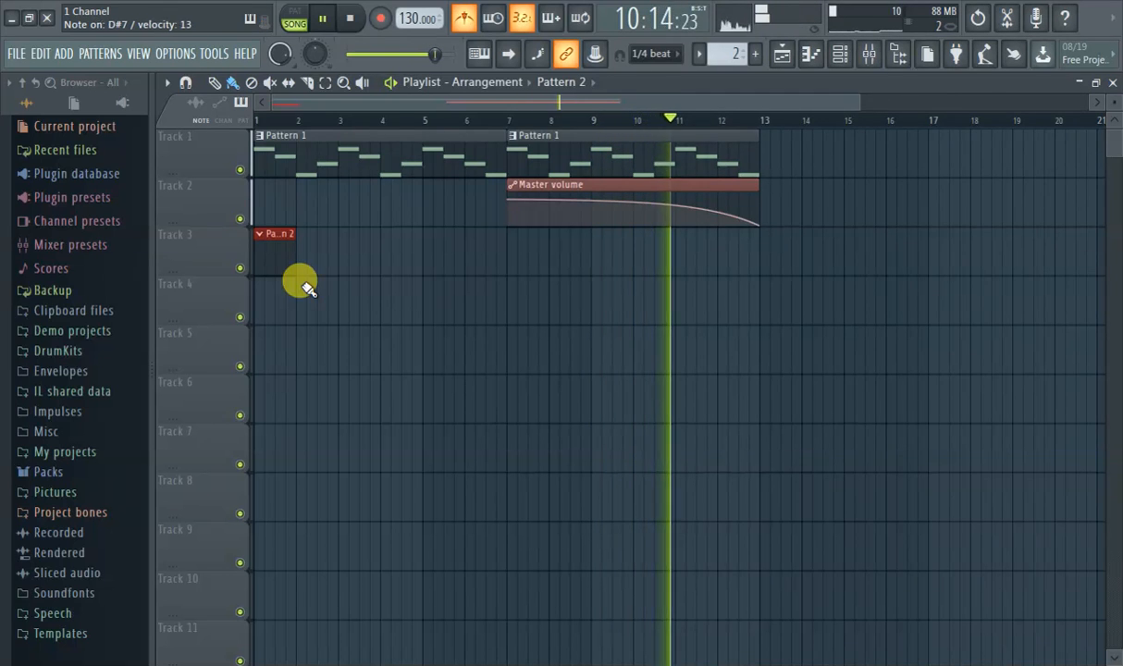
{"action": "key", "text": "alt+p"}
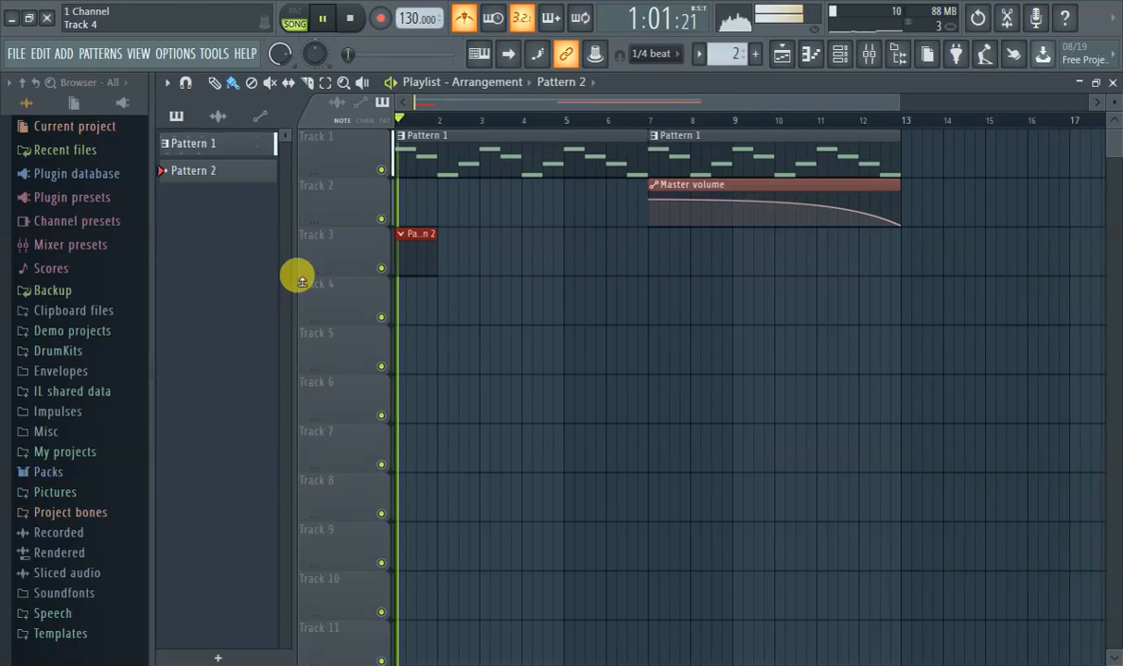
{"action": "key", "text": "alt+p"}
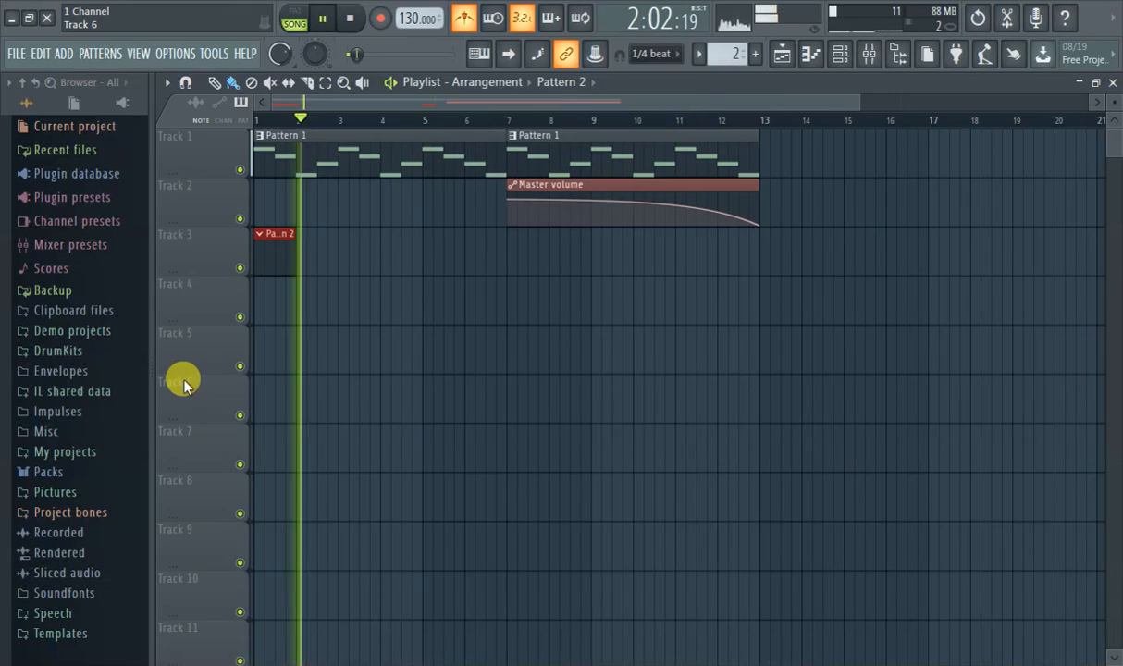
Show and hide the playlist's picker panel several times, leaving it hidden
{"action": "key", "text": "alt+p"}
{"action": "key", "text": "alt+p"}
{"action": "key", "text": "alt+p"}
{"action": "key", "text": "alt+p"}
{"action": "key", "text": "alt+p"}
{"action": "key", "text": "alt+p"}
{"action": "key", "text": "alt+p"}
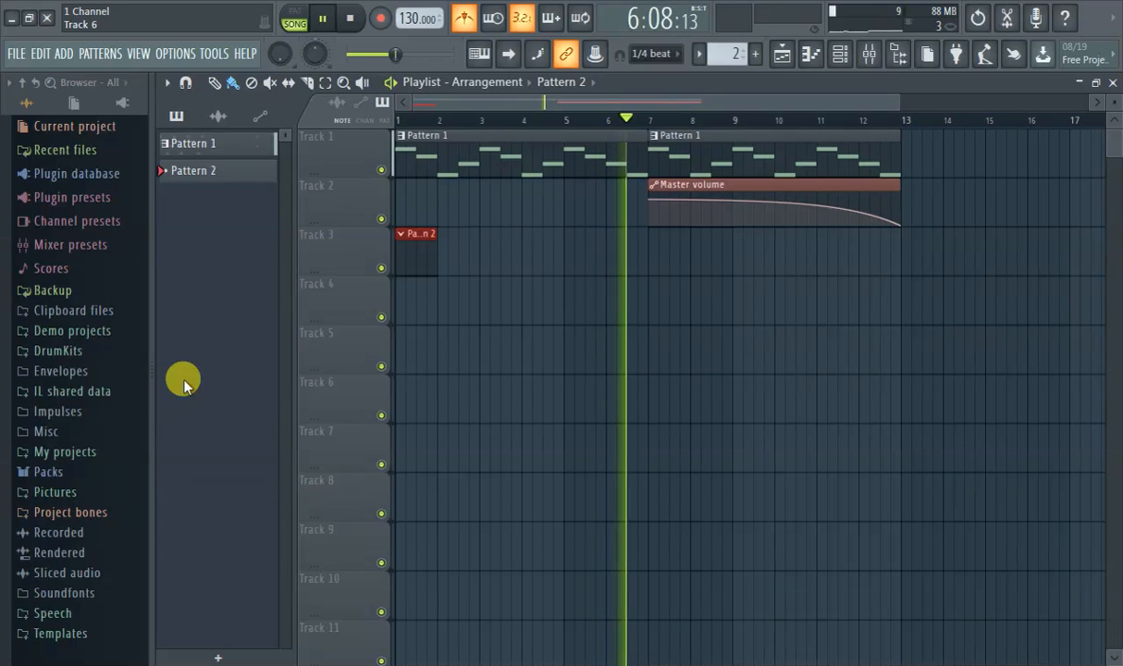
{"action": "key", "text": "alt+p"}
{"action": "key", "text": "alt+p"}
{"action": "key", "text": "alt+p"}
{"action": "key", "text": "alt+p"}
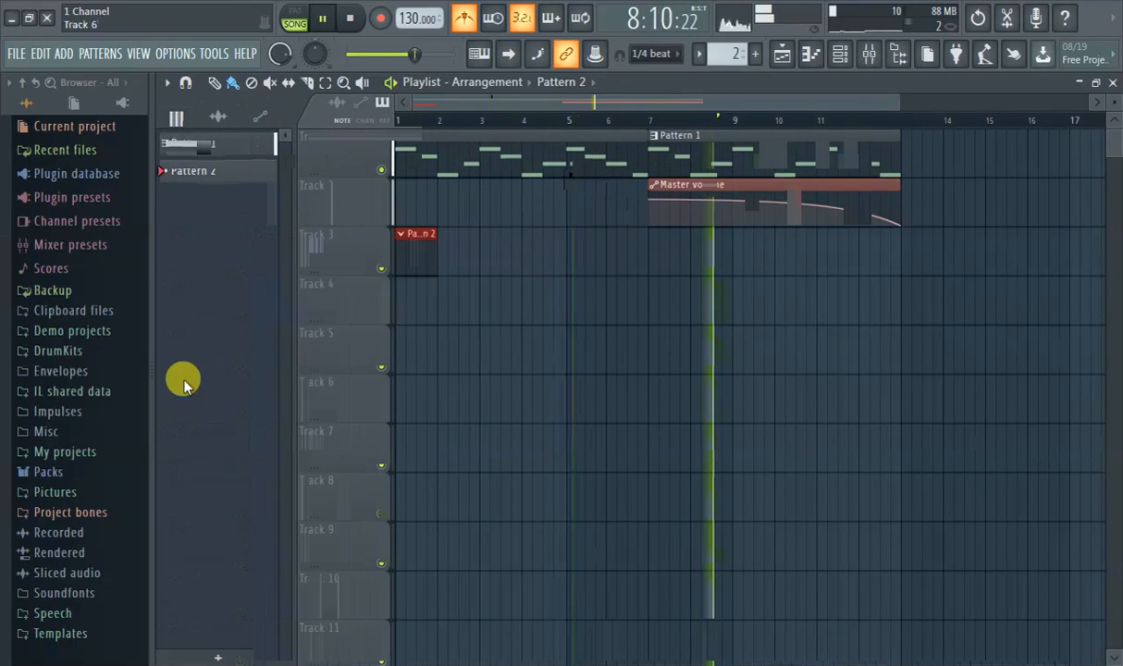
{"action": "key", "text": "alt+p"}
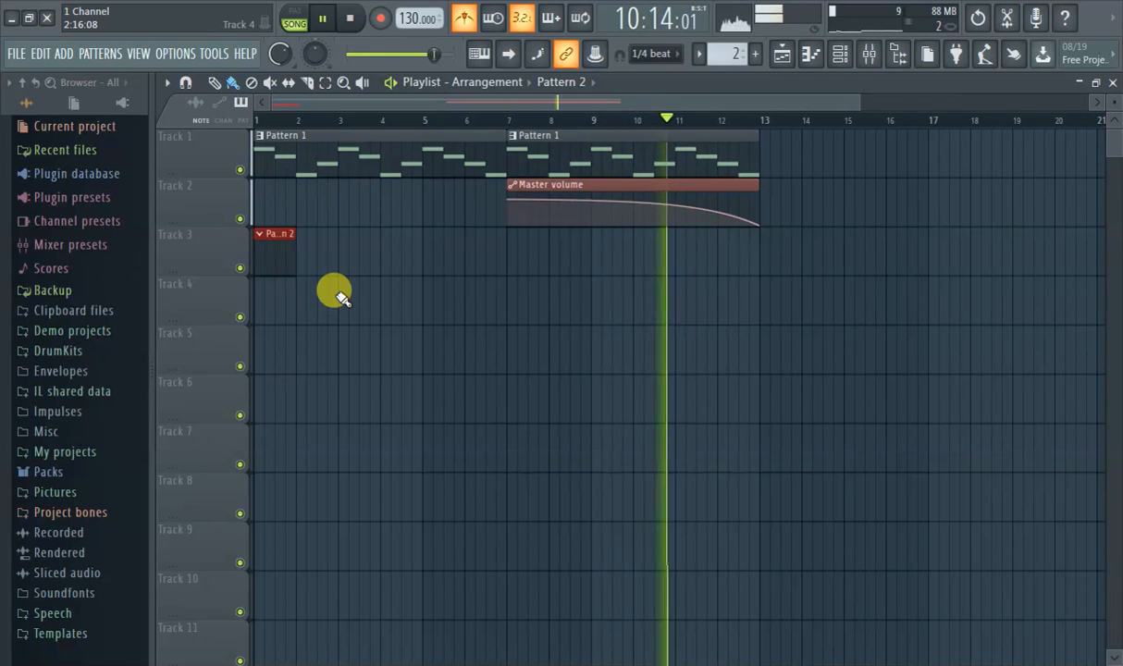
Open the mixer and look over its insert tracks
{"action": "left_click", "coordinate": [867, 57]}
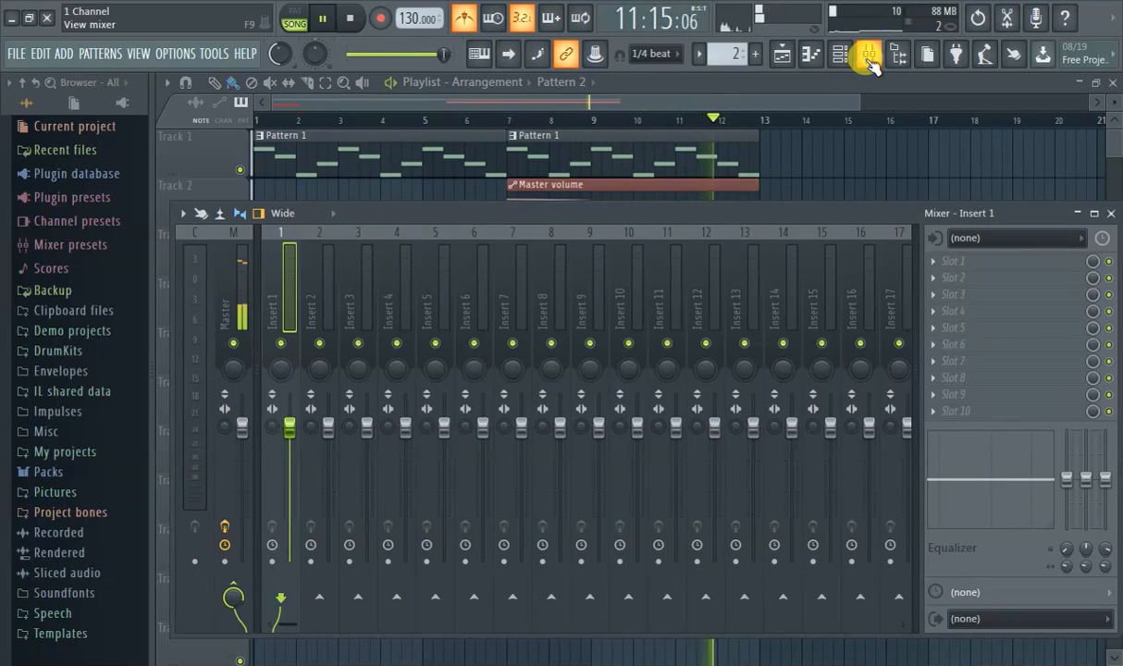
{"action": "scroll", "coordinate": [564, 314], "scroll_direction": "up", "scroll_amount": 5}
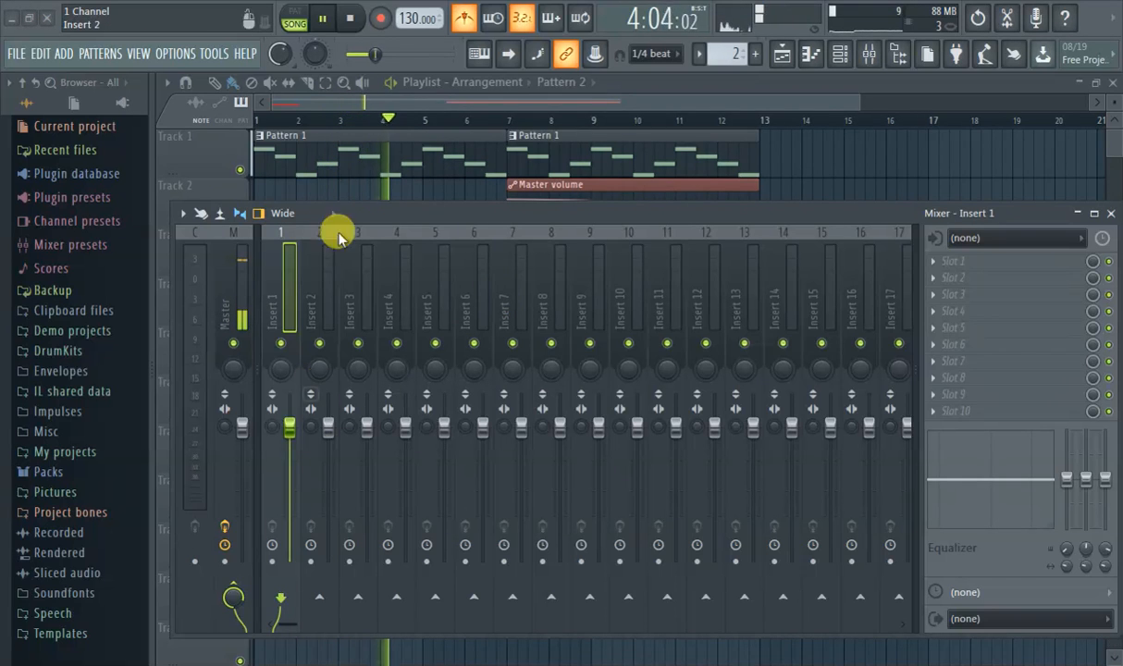
{"action": "left_click", "coordinate": [306, 82]}
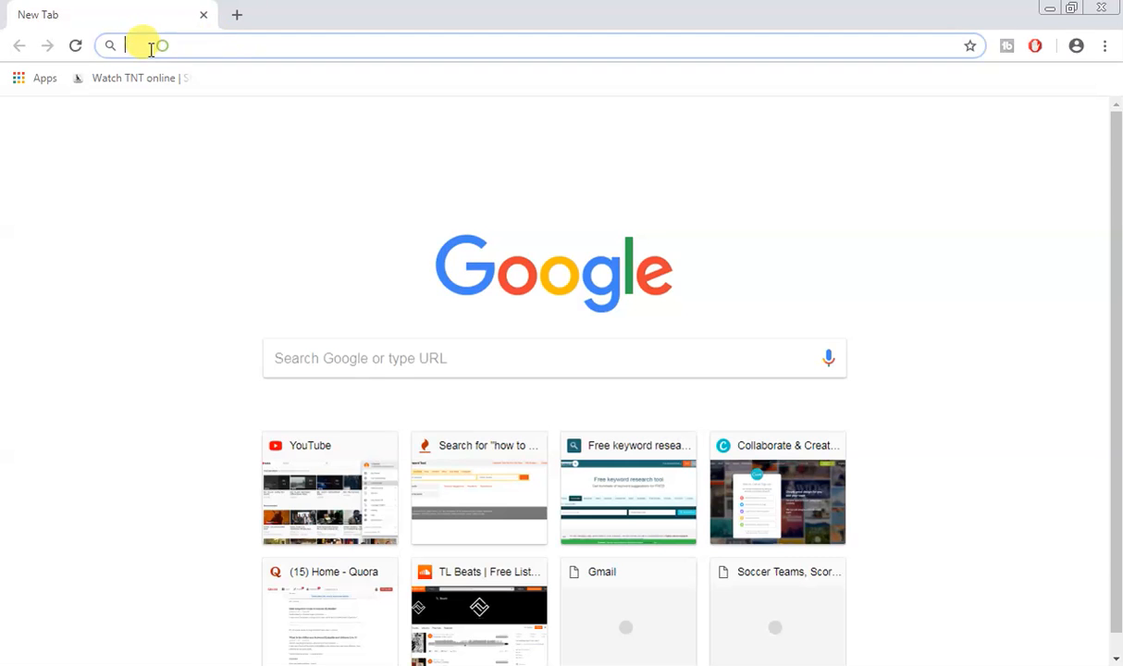
{"action": "type", "text": "https://www.image-line.com/support/flstudio_online_manual/html/basics_new.htm"}
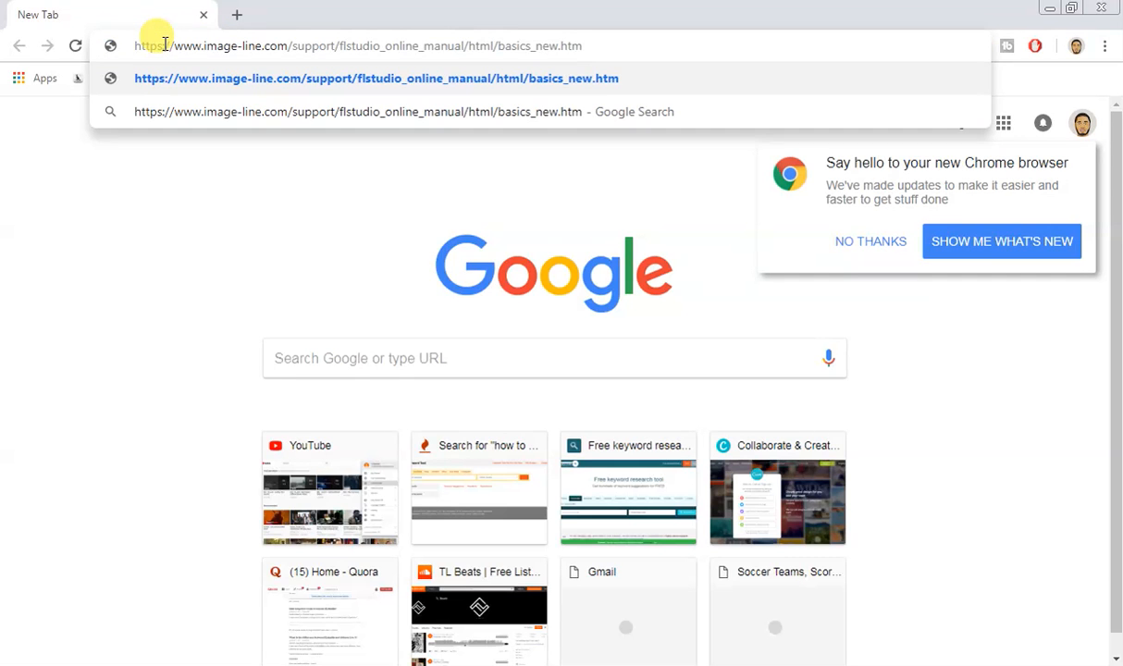
{"action": "key", "text": "Return"}
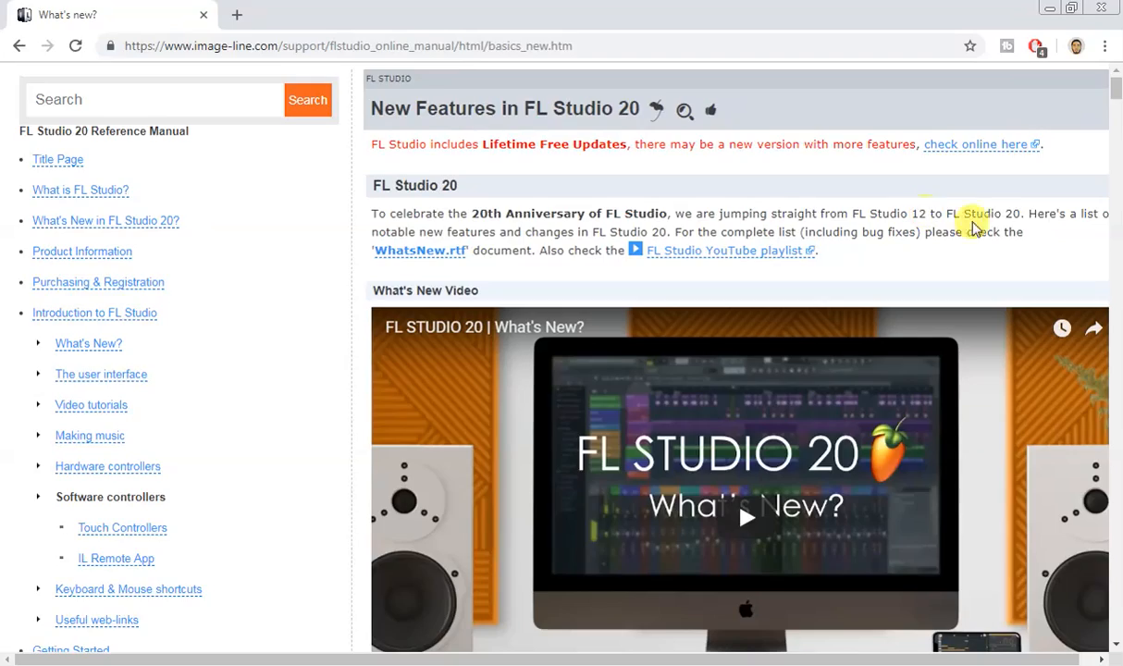
Skim the New Features in FL Studio 20 page, focusing on the start of the Key New Features section
{"action": "scroll", "coordinate": [1020, 236], "scroll_direction": "down", "scroll_amount": 15}
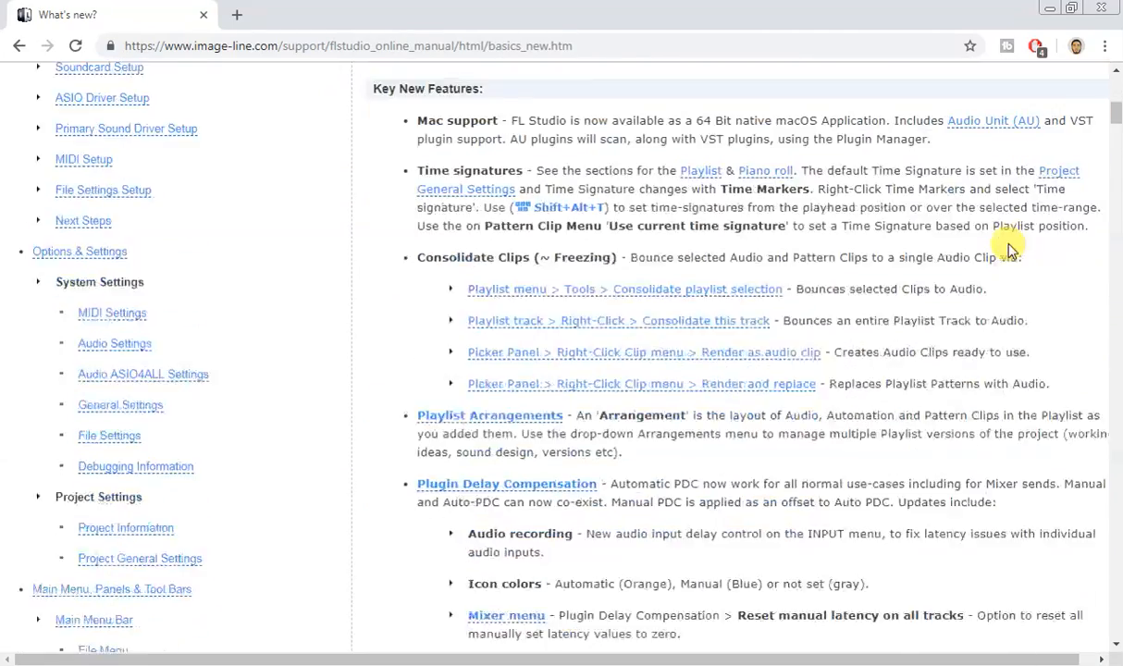
{"action": "scroll", "coordinate": [919, 306], "scroll_direction": "down", "scroll_amount": 1}
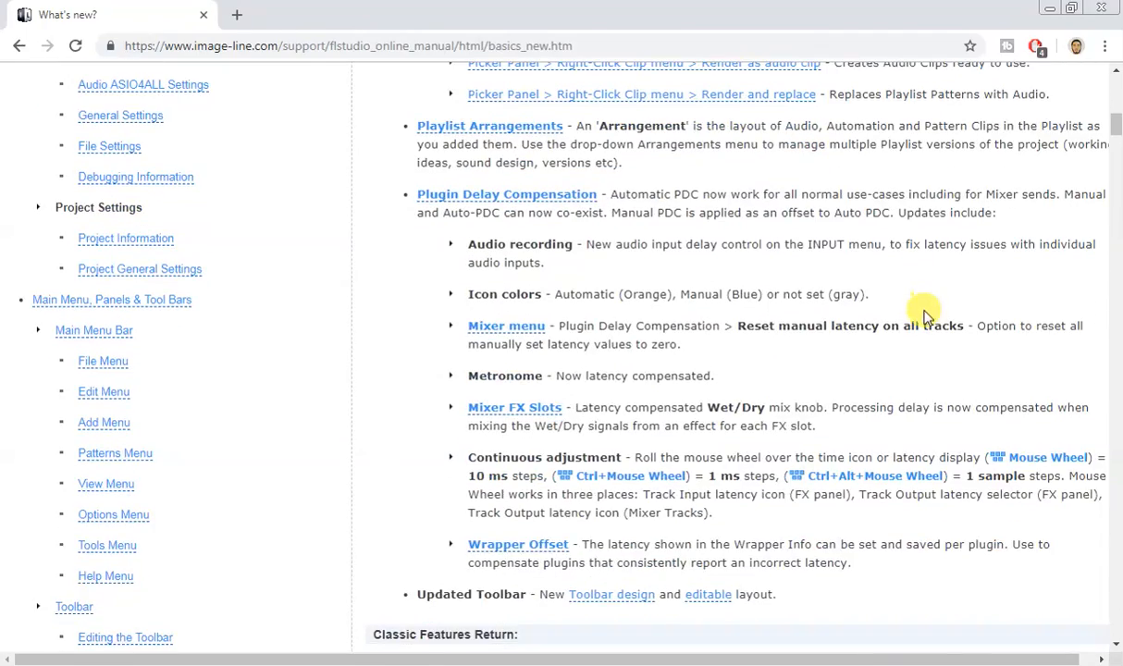
{"action": "scroll", "coordinate": [917, 324], "scroll_direction": "down", "scroll_amount": 2}
{"action": "scroll", "coordinate": [916, 344], "scroll_direction": "up", "scroll_amount": 5}
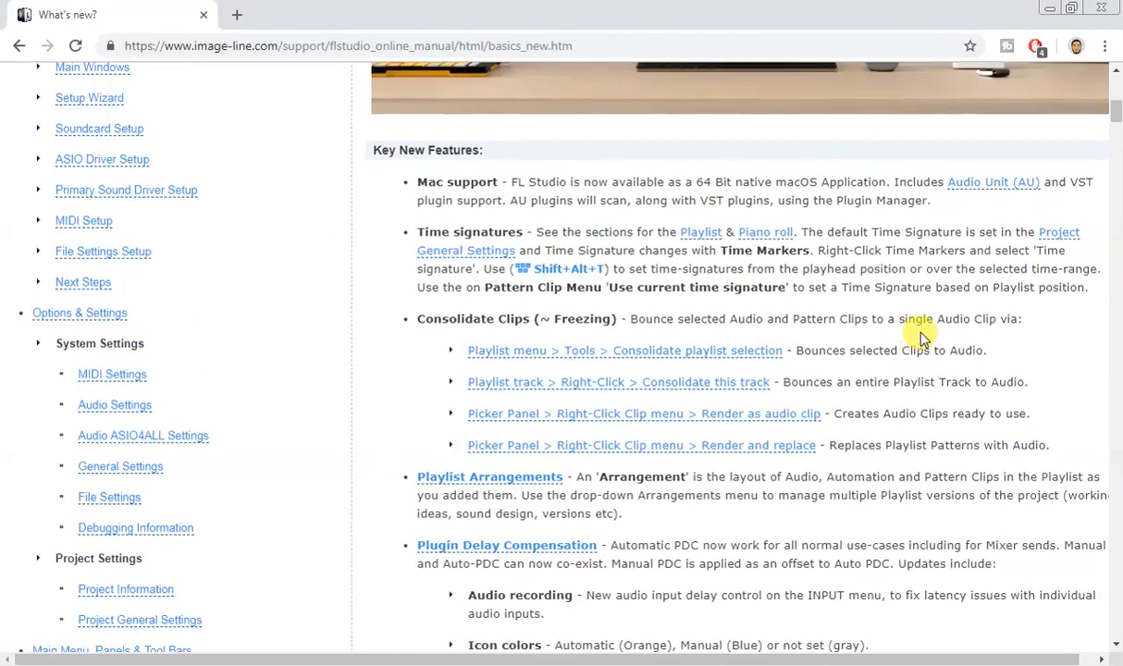
{"action": "scroll", "coordinate": [920, 338], "scroll_direction": "up", "scroll_amount": 4}
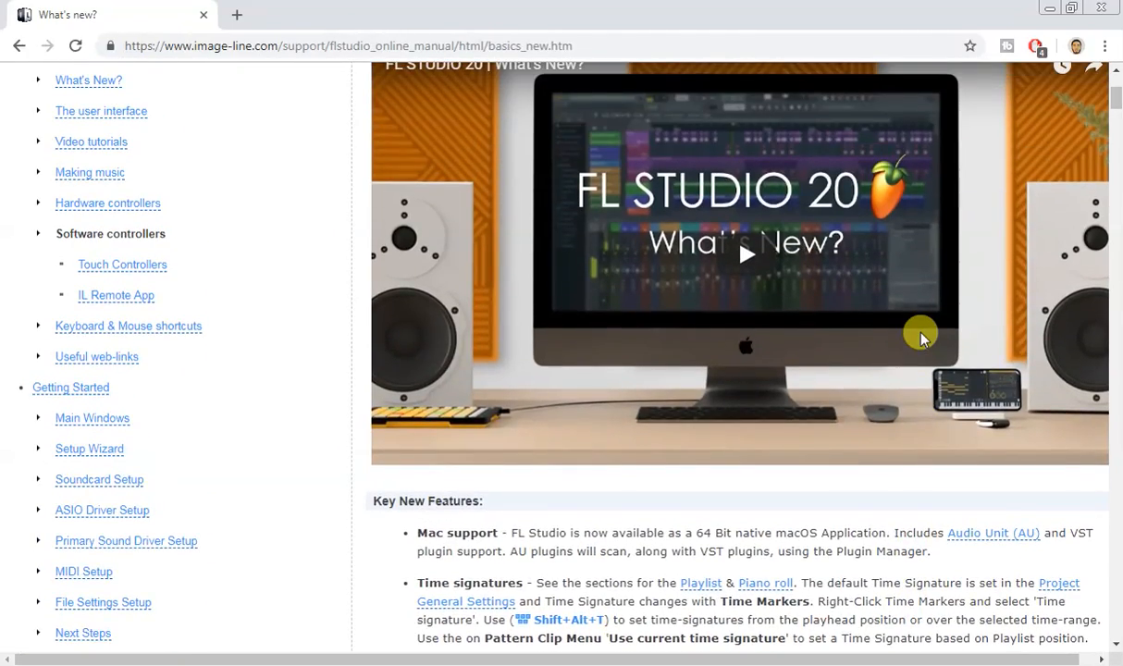
{"action": "scroll", "coordinate": [920, 338], "scroll_direction": "down", "scroll_amount": 2}
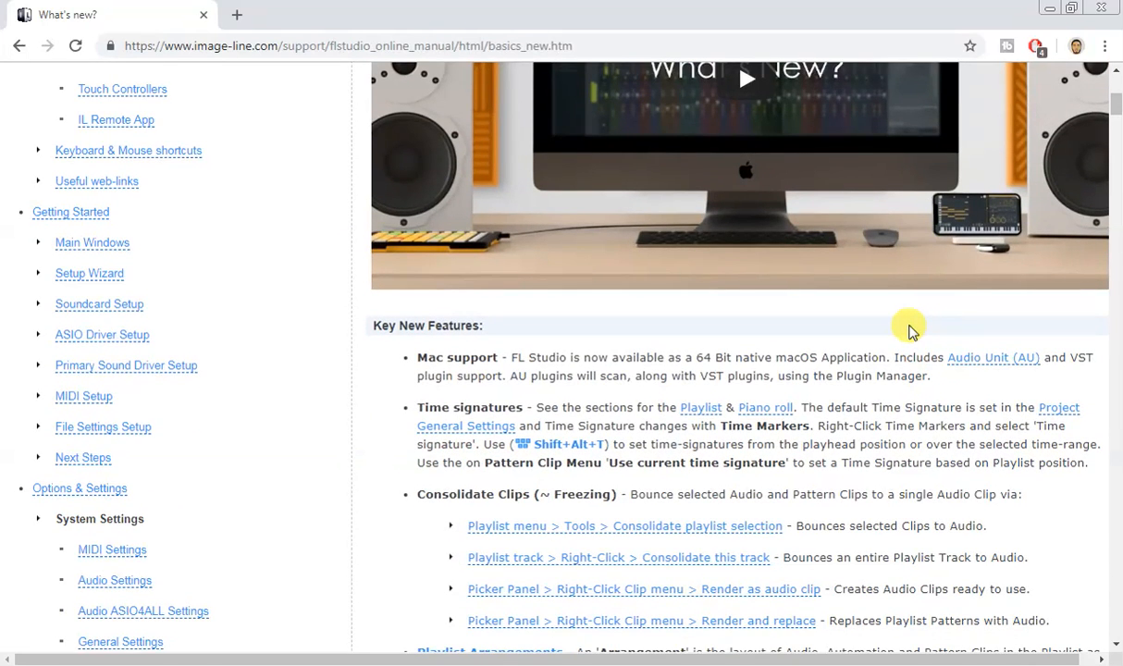
{"action": "scroll", "coordinate": [911, 344], "scroll_direction": "down", "scroll_amount": 2}
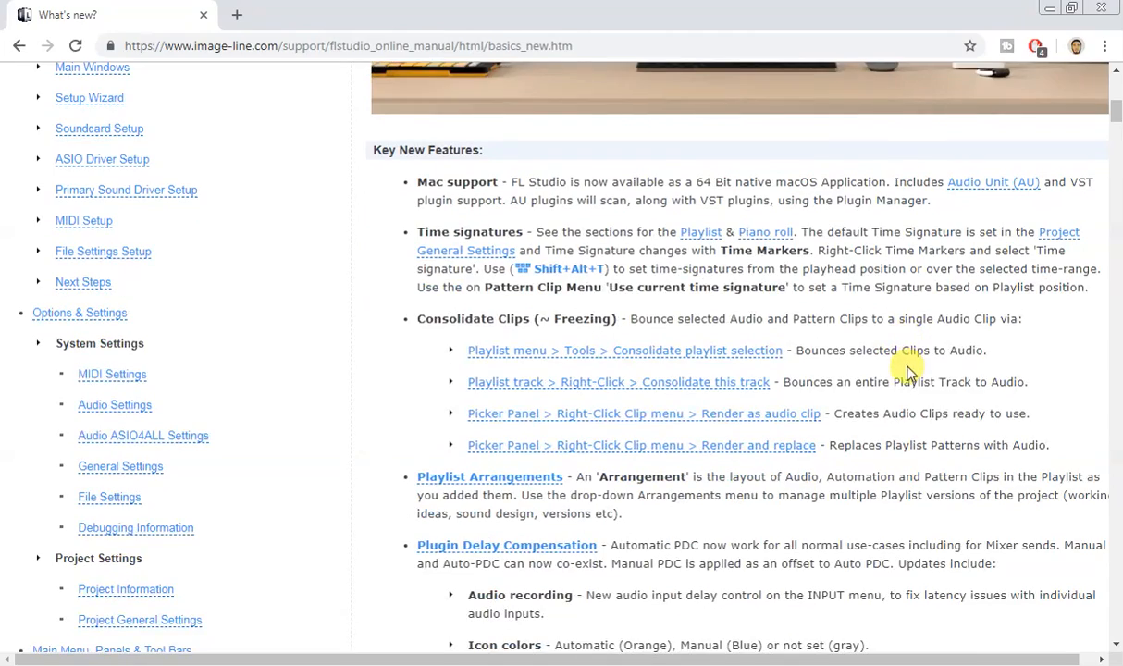
Read the Consolidate Clips, Playlist Arrangements and Plugin Delay Compensation entries, highlighting the Audio recording bullet
{"action": "scroll", "coordinate": [901, 351], "scroll_direction": "down", "scroll_amount": 2}
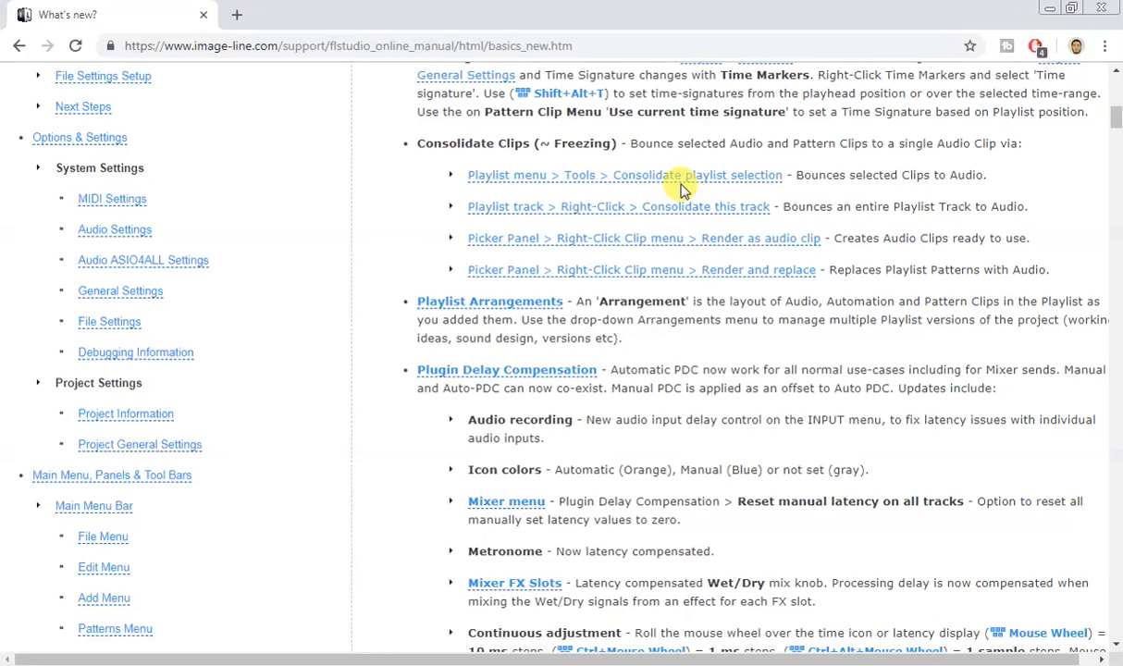
{"action": "scroll", "coordinate": [682, 189], "scroll_direction": "down", "scroll_amount": 2}
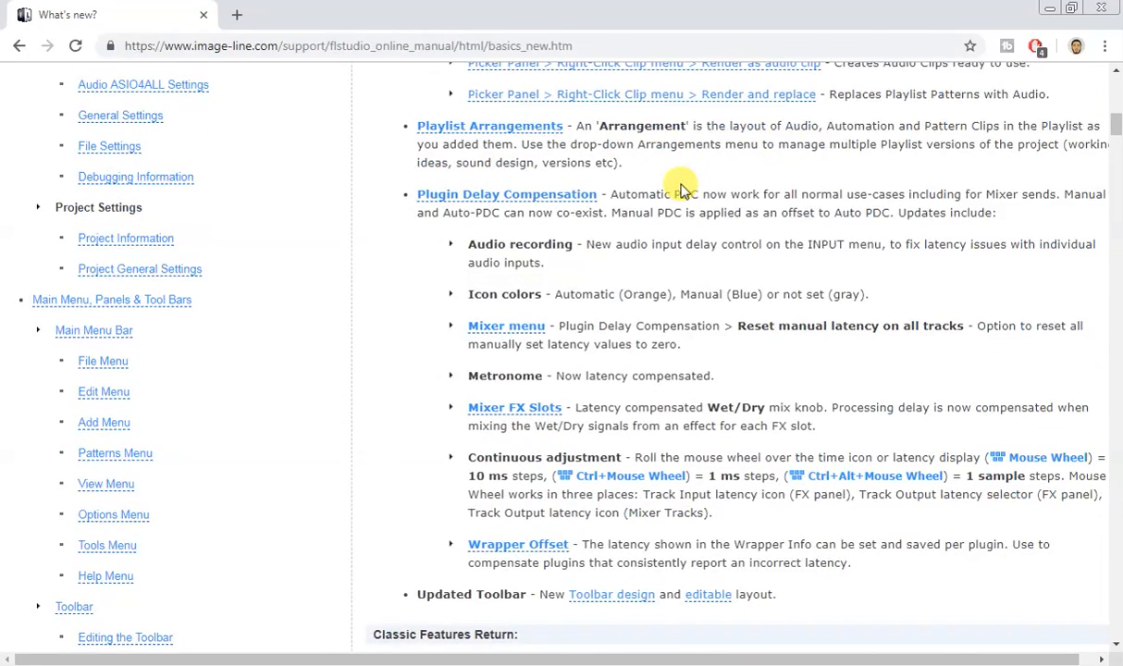
{"action": "scroll", "coordinate": [681, 188], "scroll_direction": "down", "scroll_amount": 1}
{"action": "scroll", "coordinate": [682, 189], "scroll_direction": "up", "scroll_amount": 1}
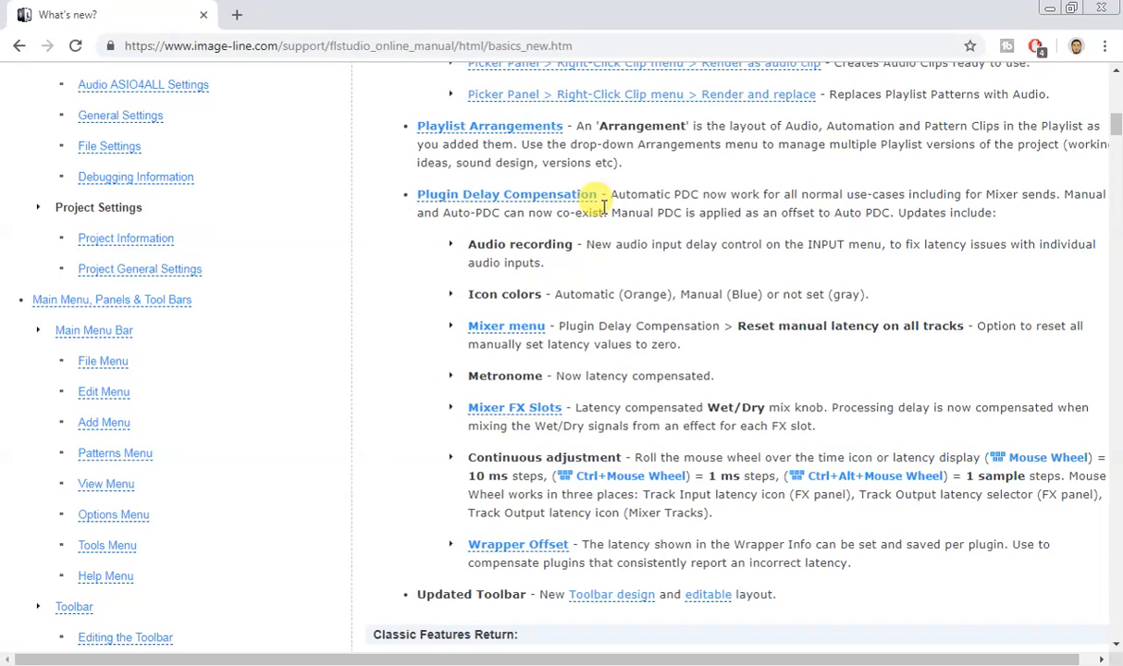
{"action": "scroll", "coordinate": [596, 200], "scroll_direction": "down", "scroll_amount": 2}
{"action": "scroll", "coordinate": [596, 199], "scroll_direction": "up", "scroll_amount": 2}
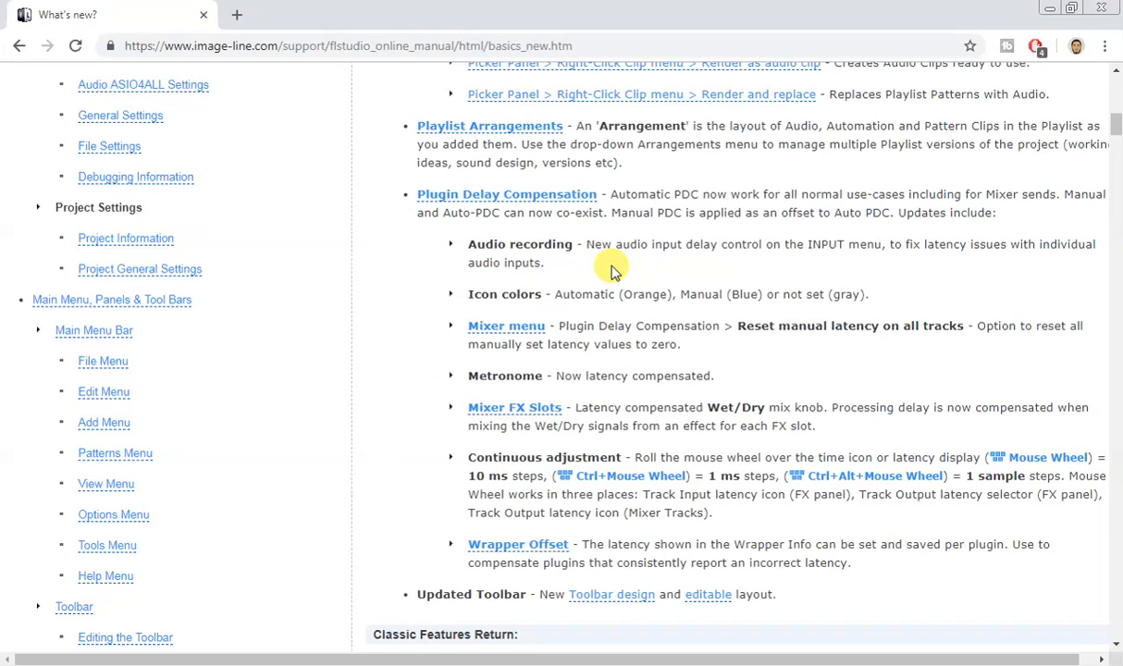
{"action": "scroll", "coordinate": [758, 296], "scroll_direction": "down", "scroll_amount": 1}
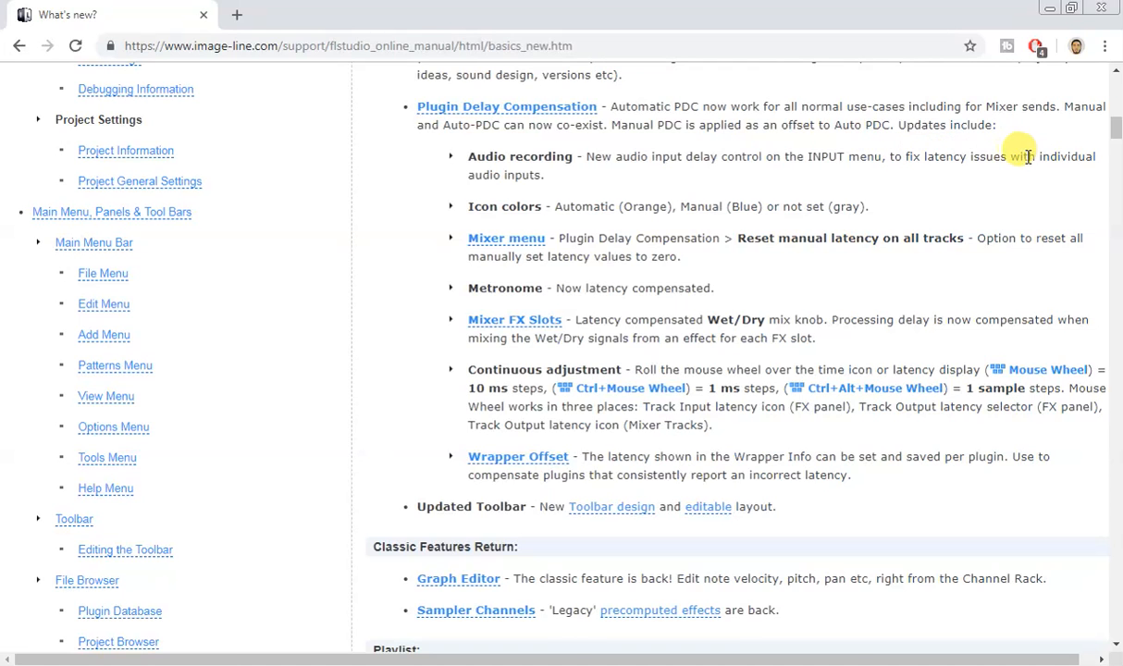
{"action": "left_click_drag", "start_coordinate": [546, 176], "coordinate": [465, 157]}
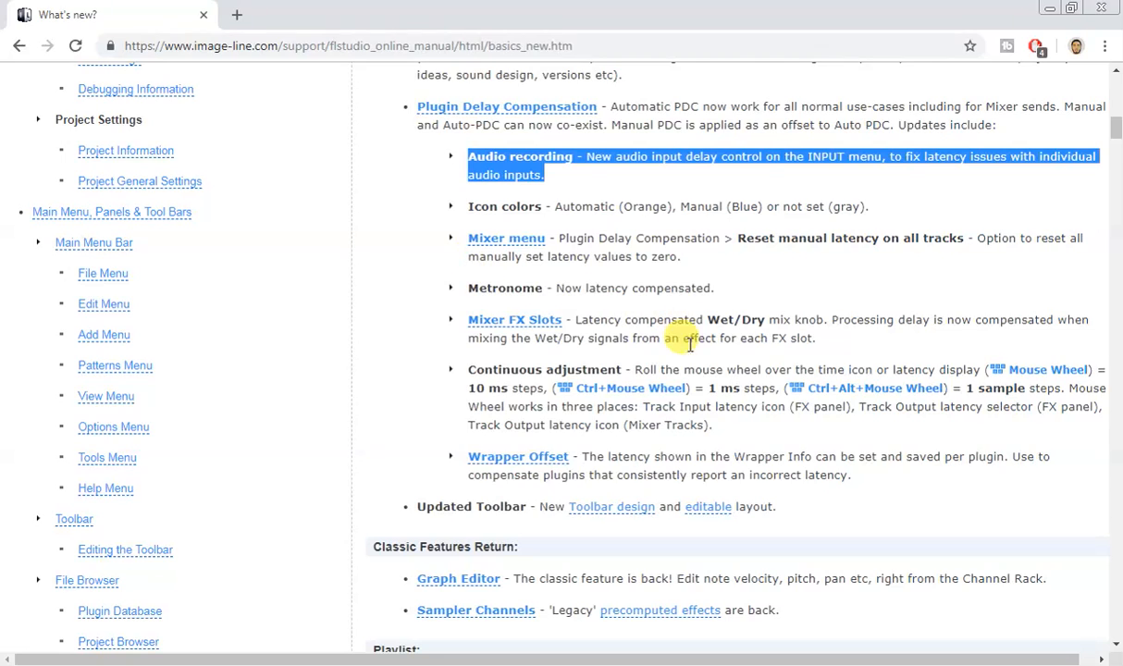
Read the remaining key features plus the Classic Features Return and Playlist sections of the page
{"action": "scroll", "coordinate": [696, 337], "scroll_direction": "down", "scroll_amount": 1}
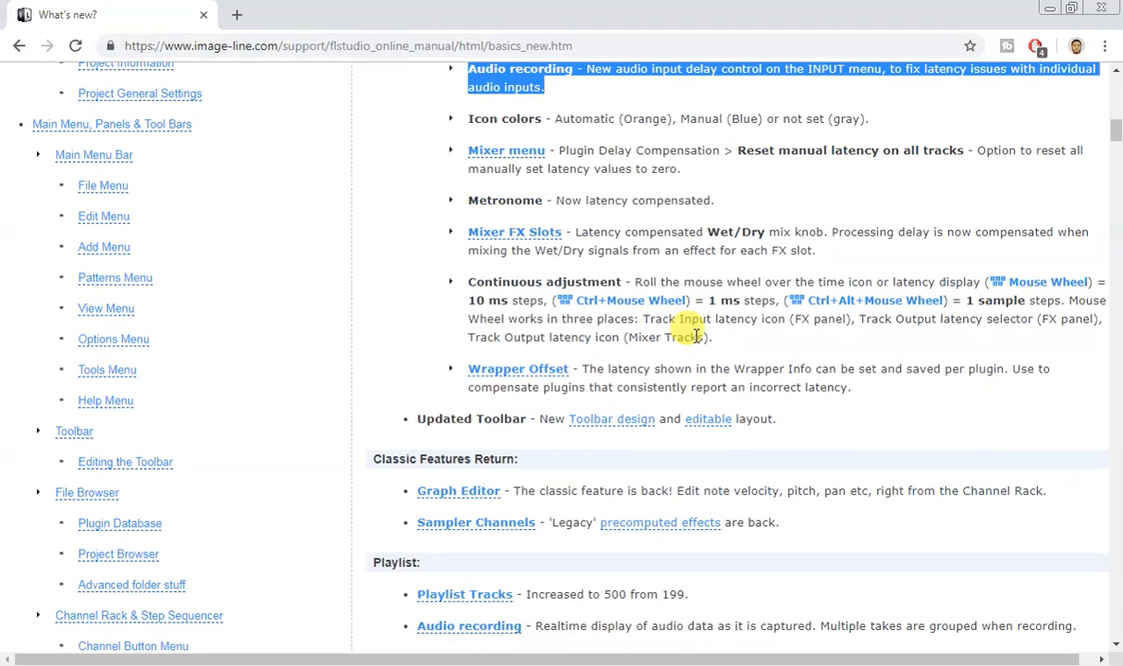
{"action": "scroll", "coordinate": [696, 341], "scroll_direction": "down", "scroll_amount": 1}
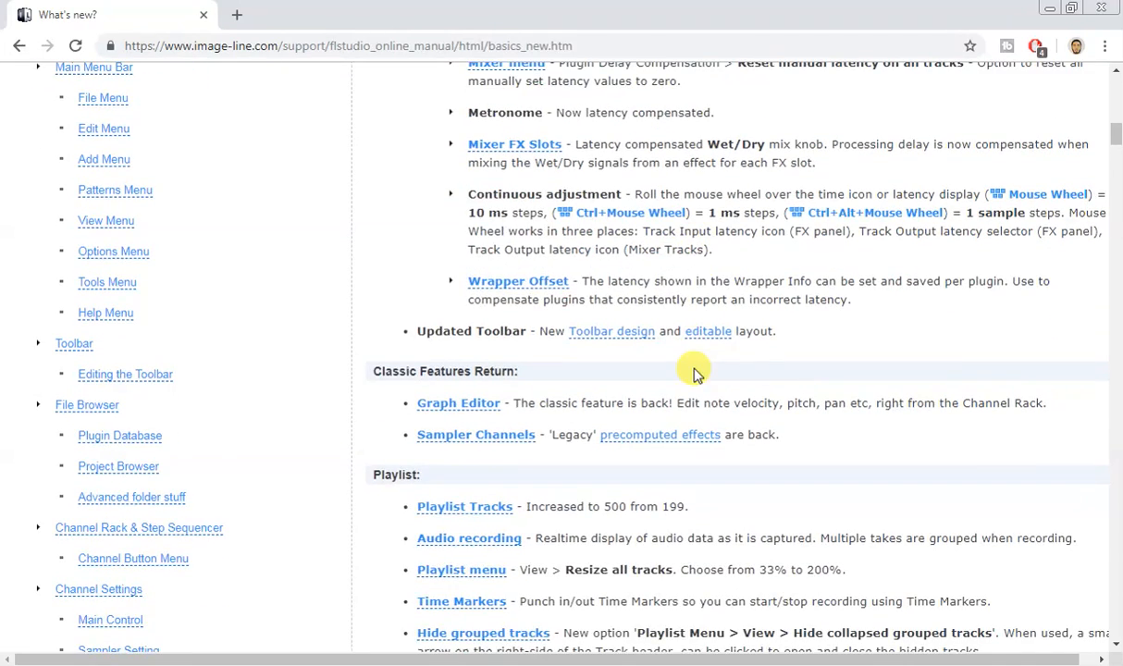
{"action": "scroll", "coordinate": [696, 373], "scroll_direction": "down", "scroll_amount": 1}
{"action": "scroll", "coordinate": [693, 385], "scroll_direction": "down", "scroll_amount": 1}
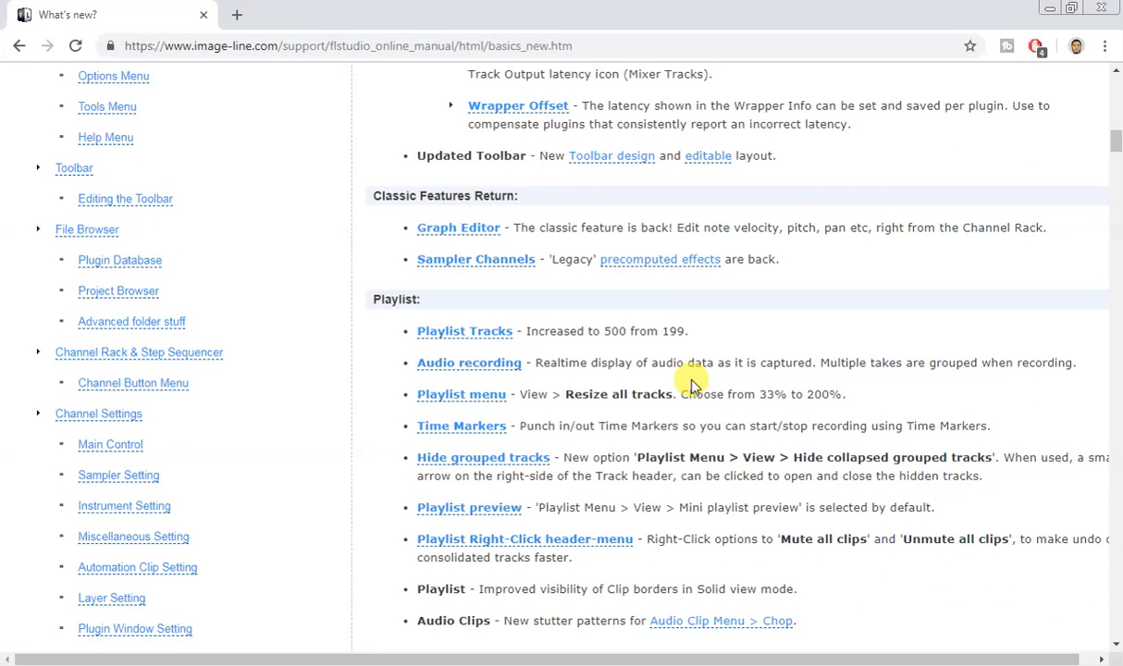
{"action": "scroll", "coordinate": [693, 385], "scroll_direction": "down", "scroll_amount": 1}
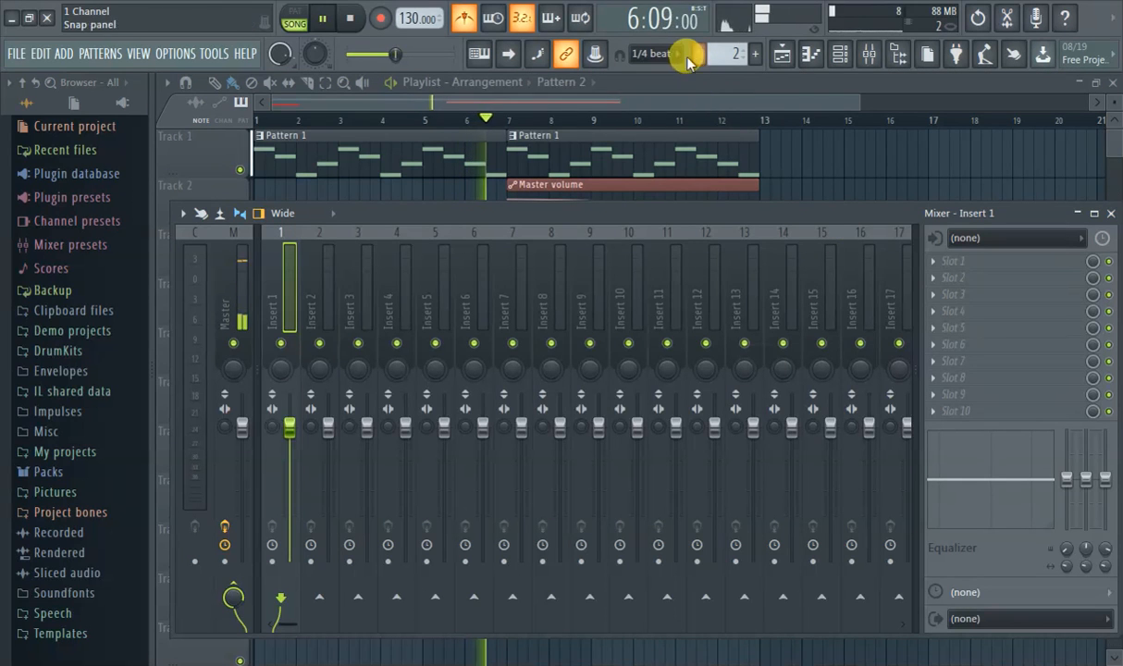
Switch to FL Studio to choose 1/4 beat as the global snap, and return to Chrome to read the Plugins section
{"action": "left_click", "coordinate": [668, 54]}
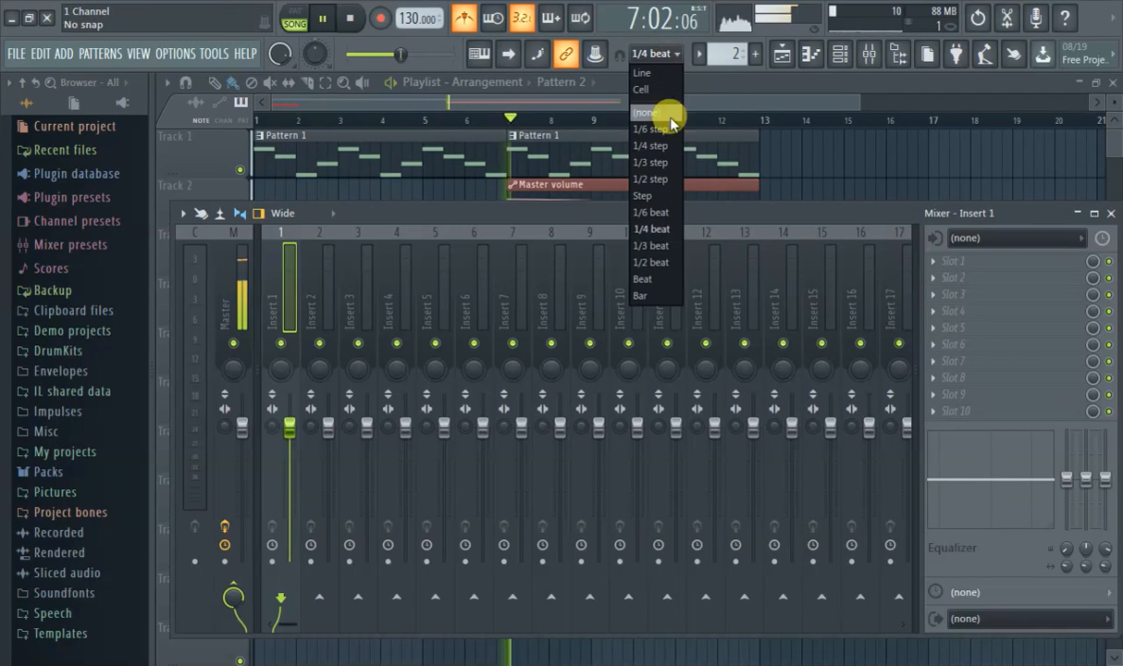
{"action": "left_click", "coordinate": [660, 231]}
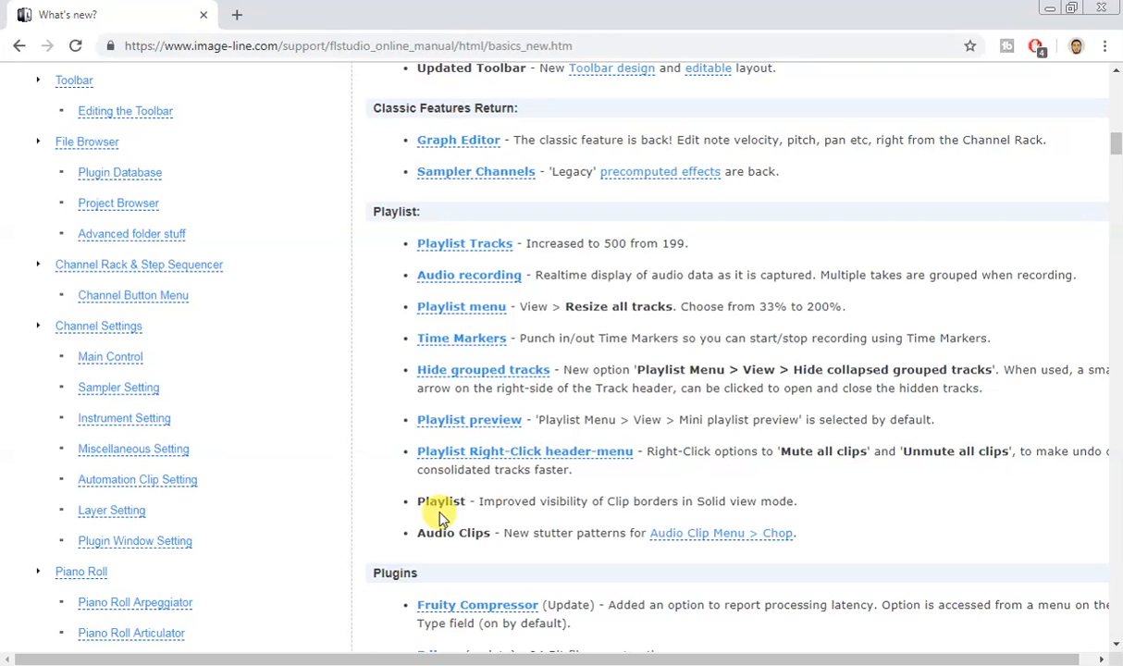
{"action": "scroll", "coordinate": [546, 498], "scroll_direction": "down", "scroll_amount": 2}
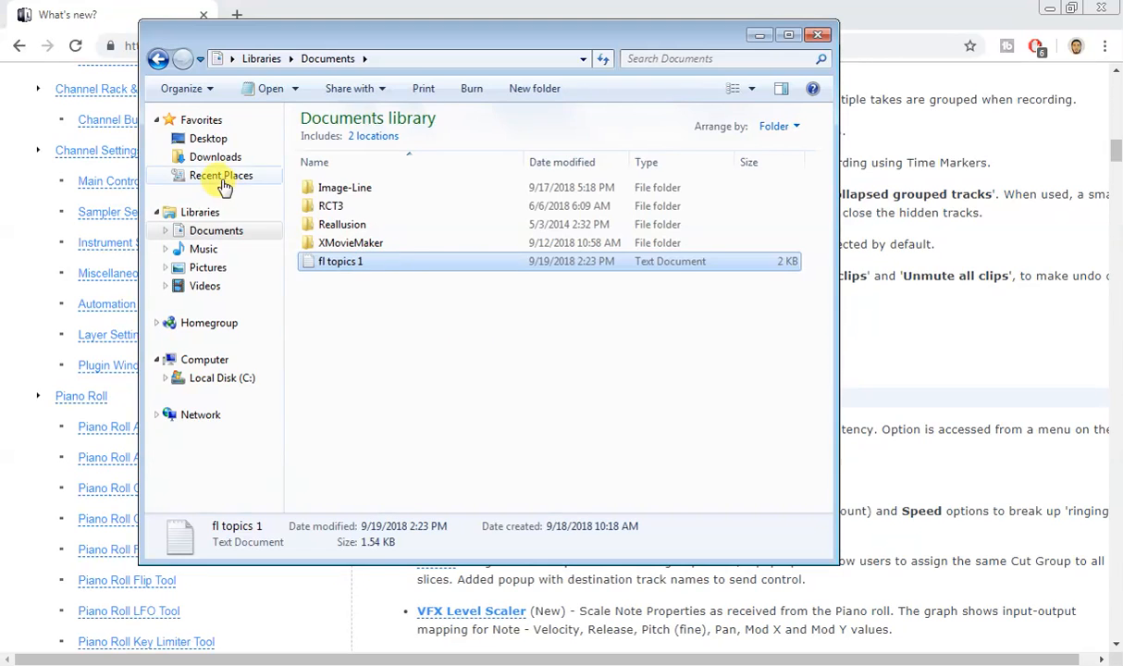
Switch to File Explorer and look through the project, audio and video files in the Downloads folder
{"action": "left_click", "coordinate": [221, 176]}
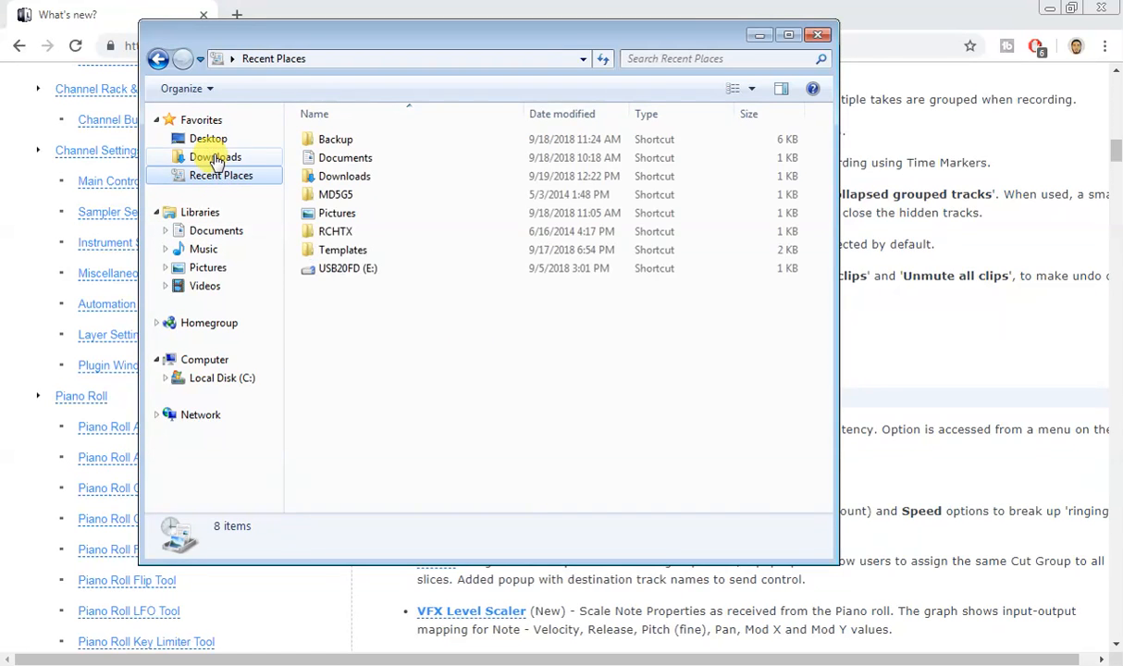
{"action": "left_click", "coordinate": [215, 157]}
{"action": "left_click", "coordinate": [421, 185]}
{"action": "scroll", "coordinate": [537, 250], "scroll_direction": "down", "scroll_amount": 1}
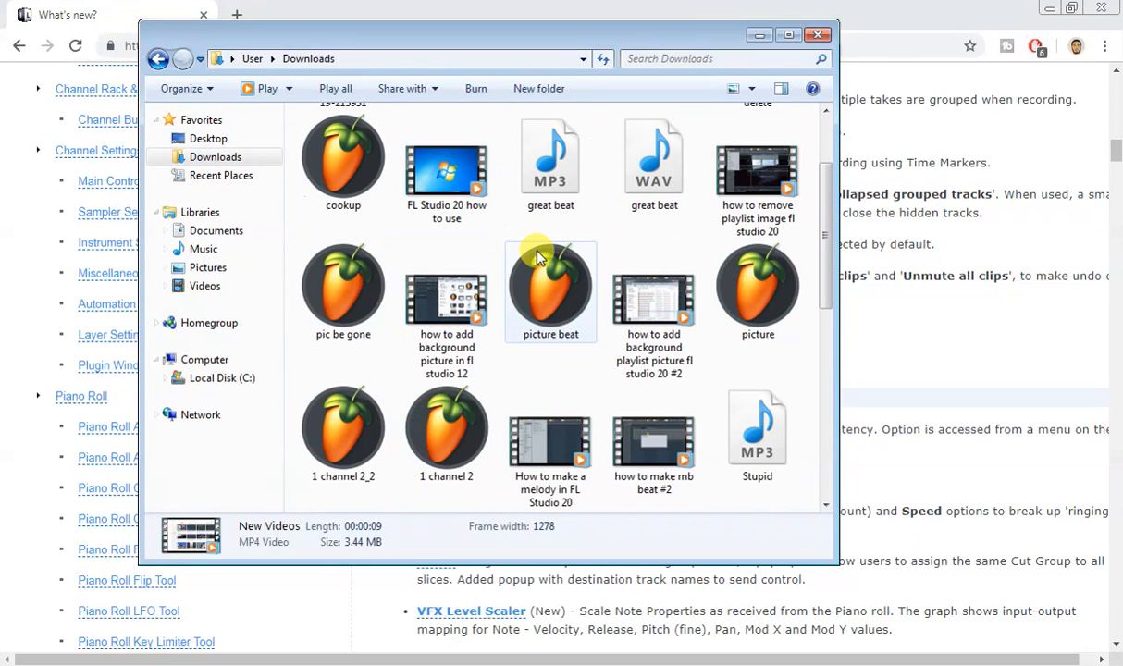
{"action": "scroll", "coordinate": [539, 259], "scroll_direction": "down", "scroll_amount": 2}
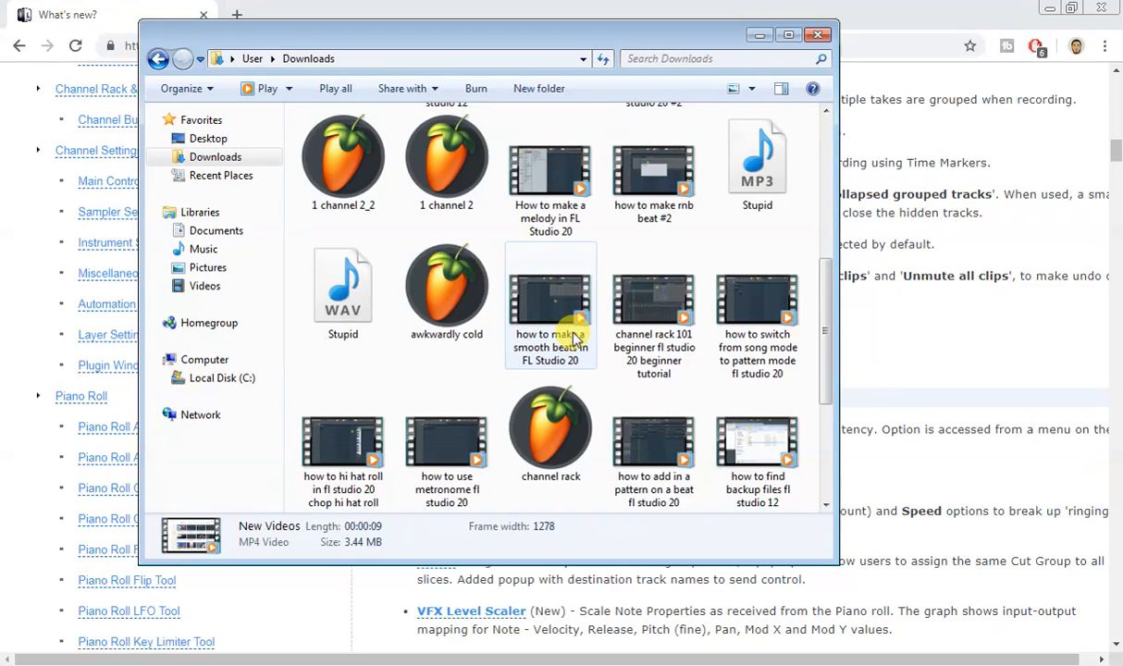
{"action": "scroll", "coordinate": [573, 306], "scroll_direction": "down", "scroll_amount": 2}
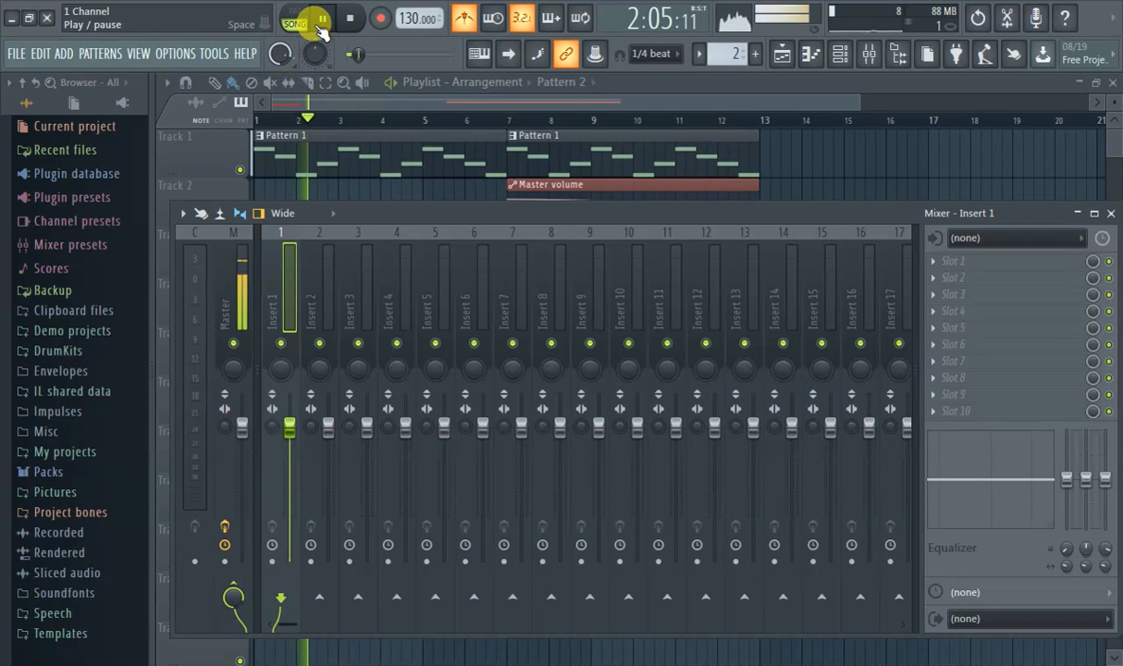
Pause the song in FL Studio and browse Downloads again, selecting the video "how to make an r&b beat with stock plugins FL Studio 20"
{"action": "left_click", "coordinate": [319, 19]}
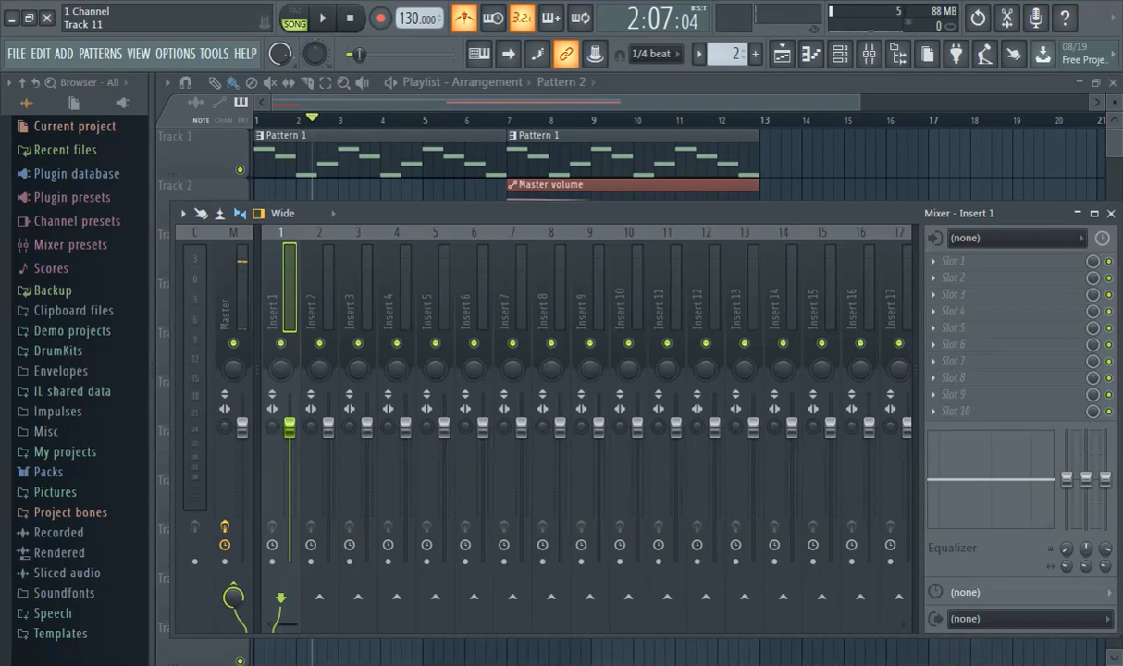
{"action": "left_click", "coordinate": [248, 611]}
{"action": "left_click", "coordinate": [553, 342]}
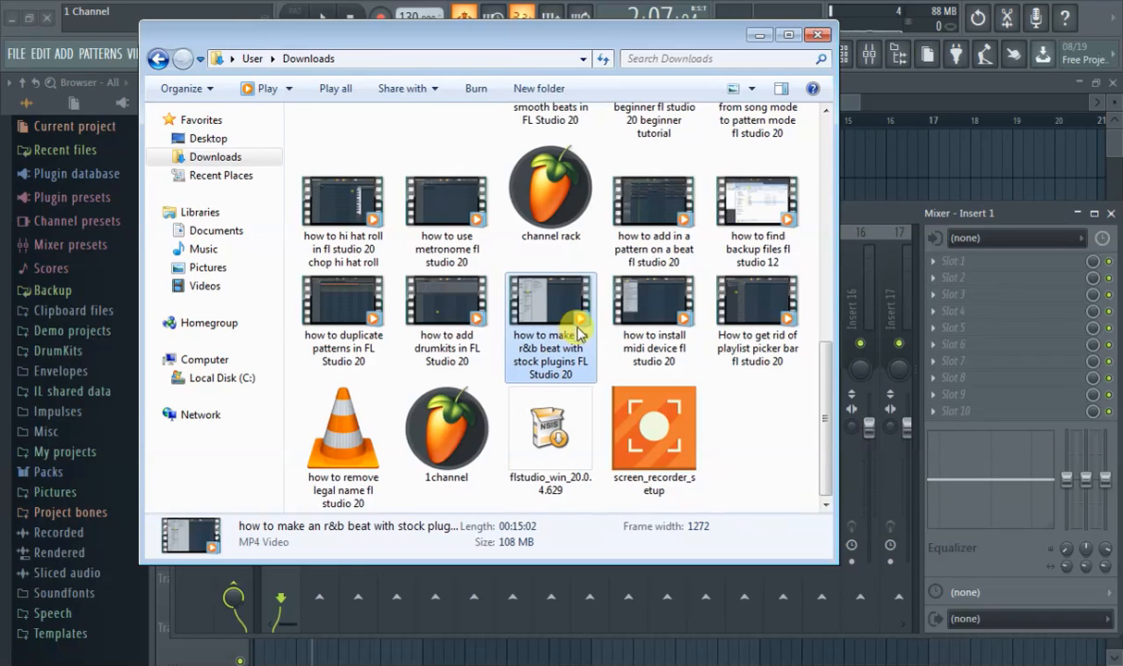
{"action": "scroll", "coordinate": [572, 321], "scroll_direction": "up", "scroll_amount": 5}
{"action": "scroll", "coordinate": [571, 321], "scroll_direction": "down", "scroll_amount": 5}
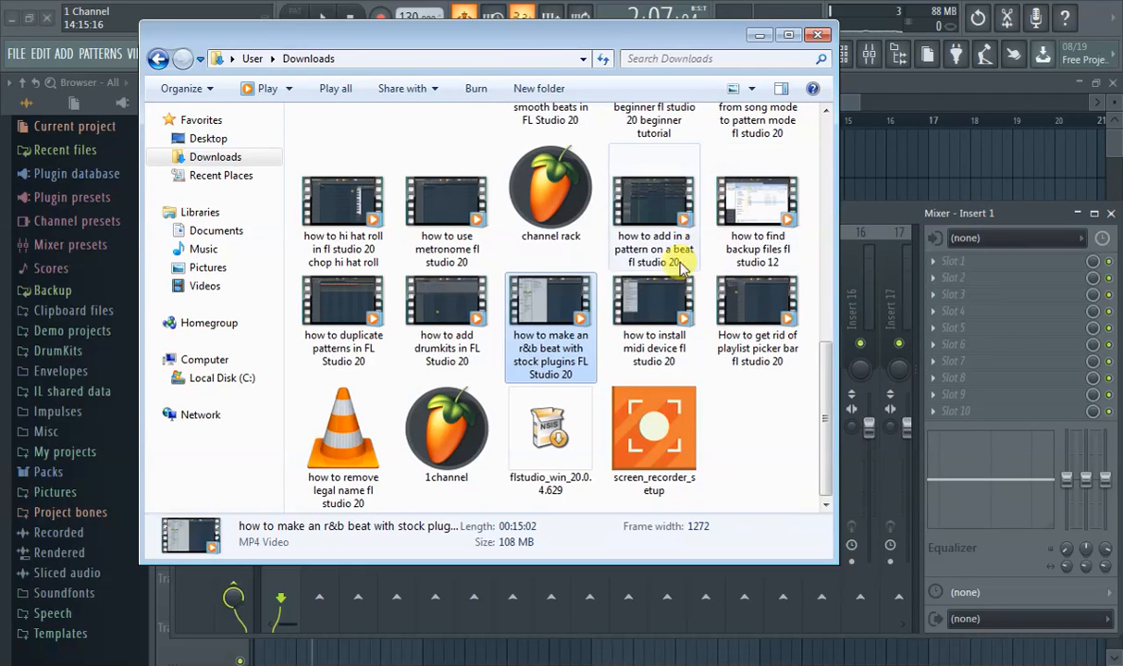
{"action": "scroll", "coordinate": [573, 291], "scroll_direction": "up", "scroll_amount": 3}
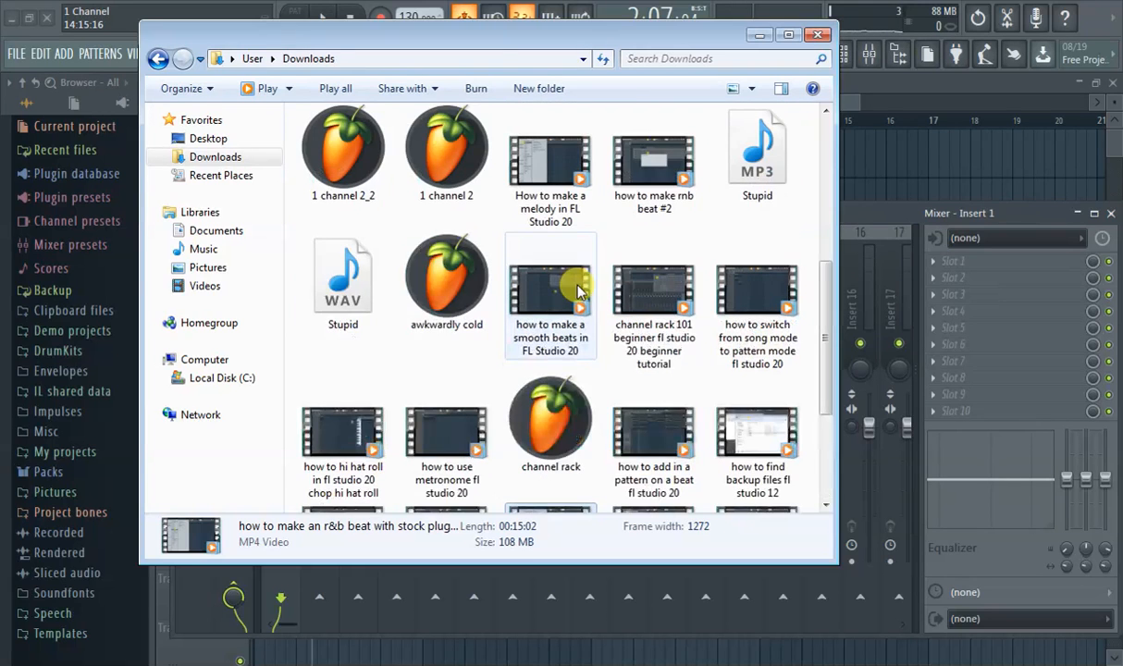
Look through the Downloads folder and play the video "how to make an r&b beat with stock plugins FL Studio 20"
{"action": "scroll", "coordinate": [592, 308], "scroll_direction": "down", "scroll_amount": 3}
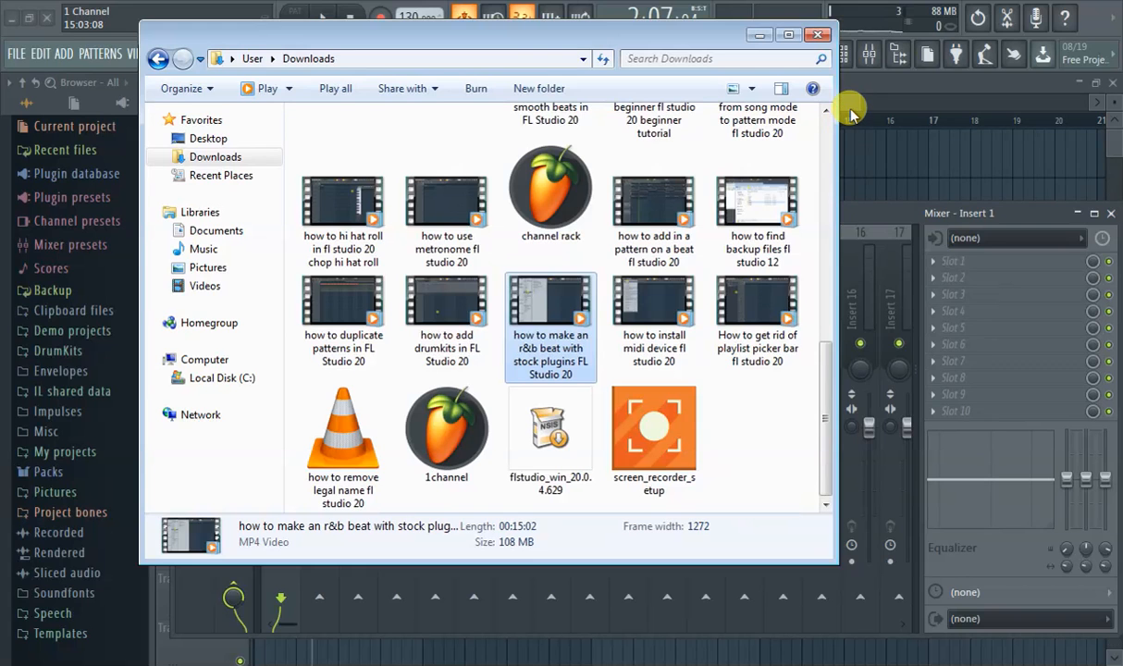
{"action": "scroll", "coordinate": [689, 271], "scroll_direction": "up", "scroll_amount": 2}
{"action": "scroll", "coordinate": [665, 287], "scroll_direction": "down", "scroll_amount": 2}
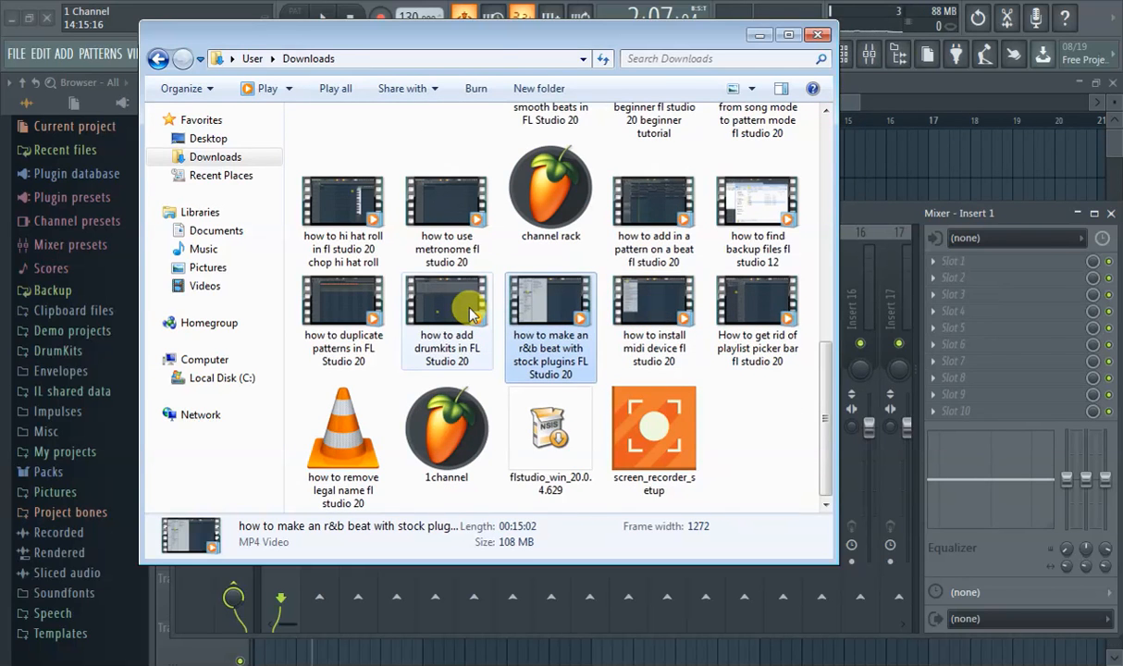
{"action": "left_click", "coordinate": [329, 296]}
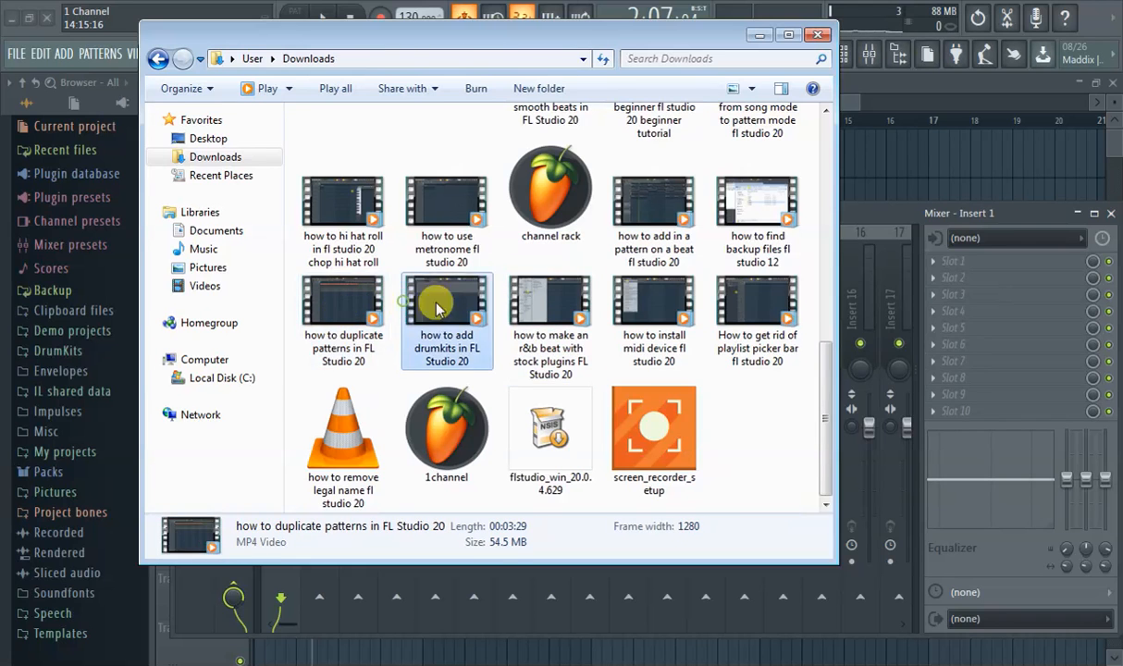
{"action": "left_click", "coordinate": [534, 309]}
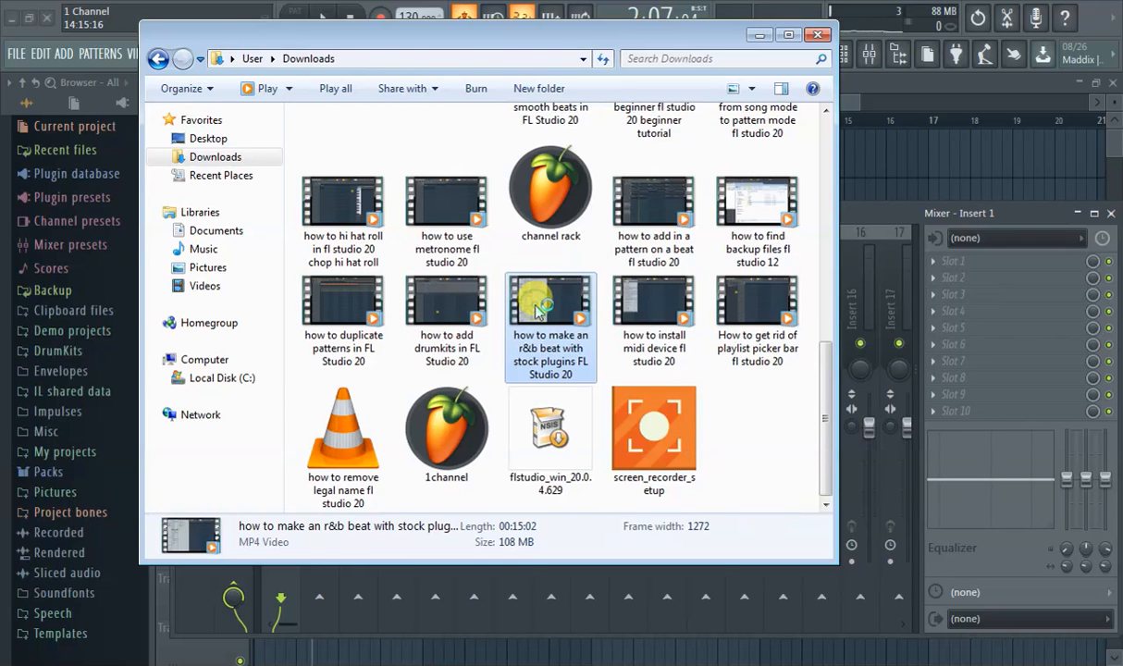
{"action": "double_click", "coordinate": [540, 309]}
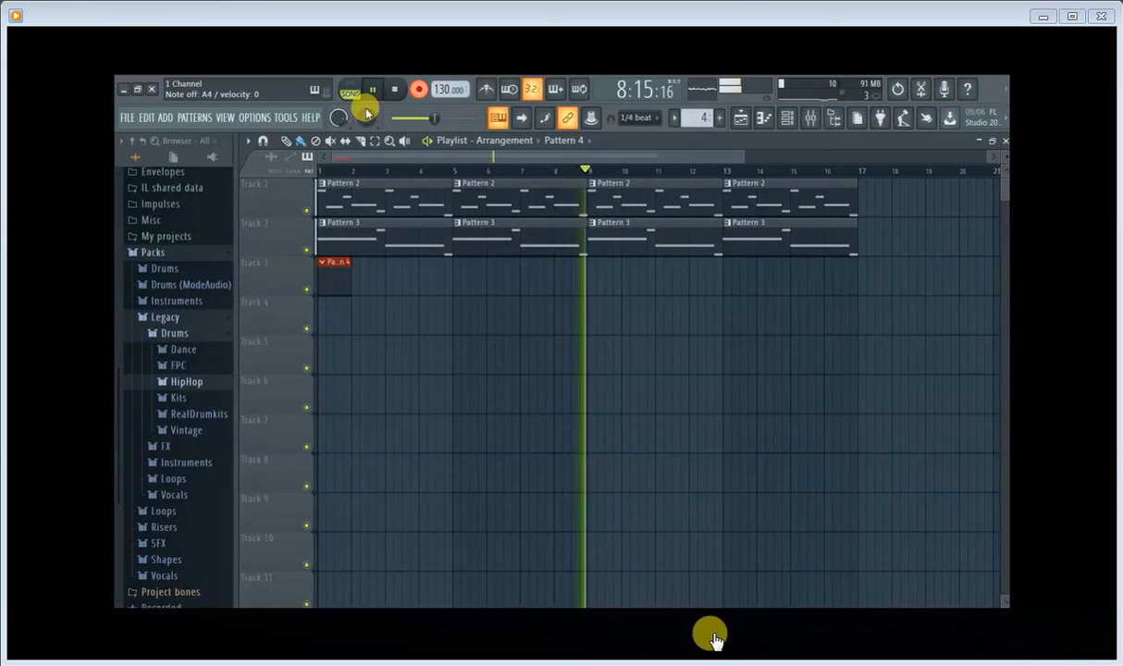
{"action": "right_click", "coordinate": [689, 399]}
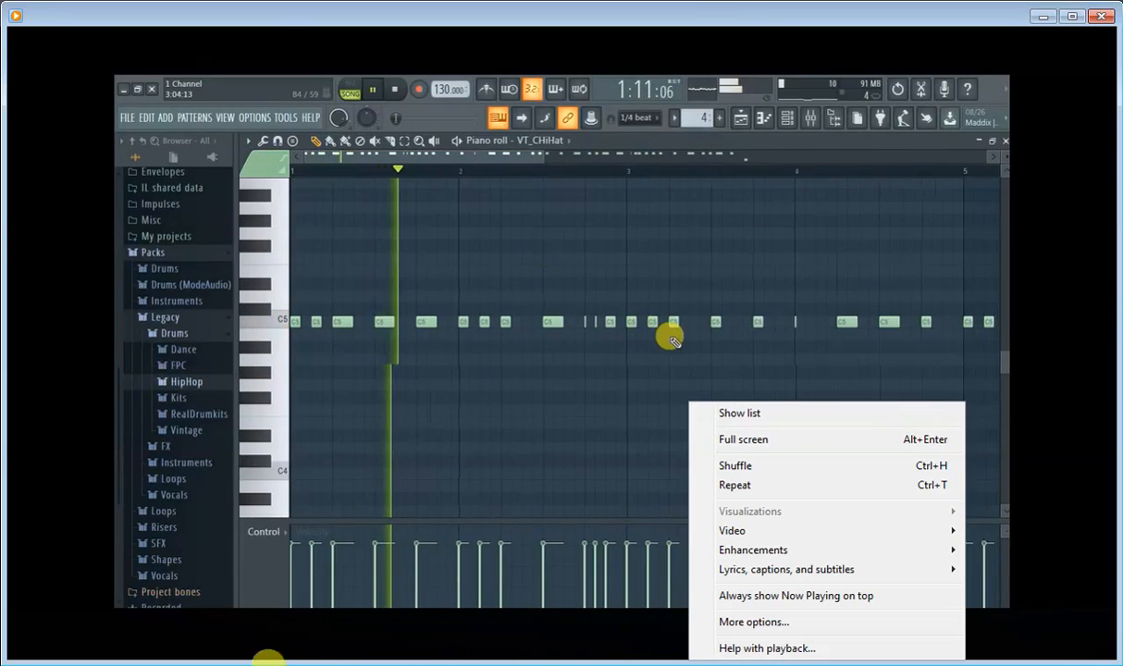
{"action": "left_click", "coordinate": [559, 637]}
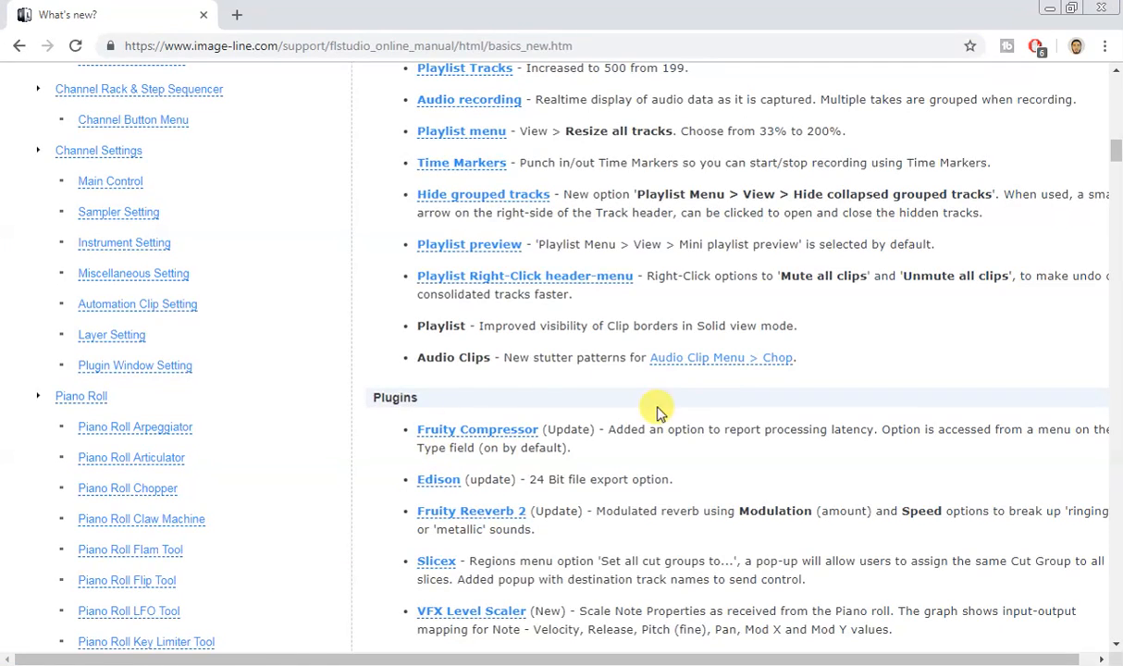
Switch to Chrome and read the Plugins section of the What's new page, from Fruity Compressor through the updated plugins
{"action": "scroll", "coordinate": [705, 403], "scroll_direction": "down", "scroll_amount": 3}
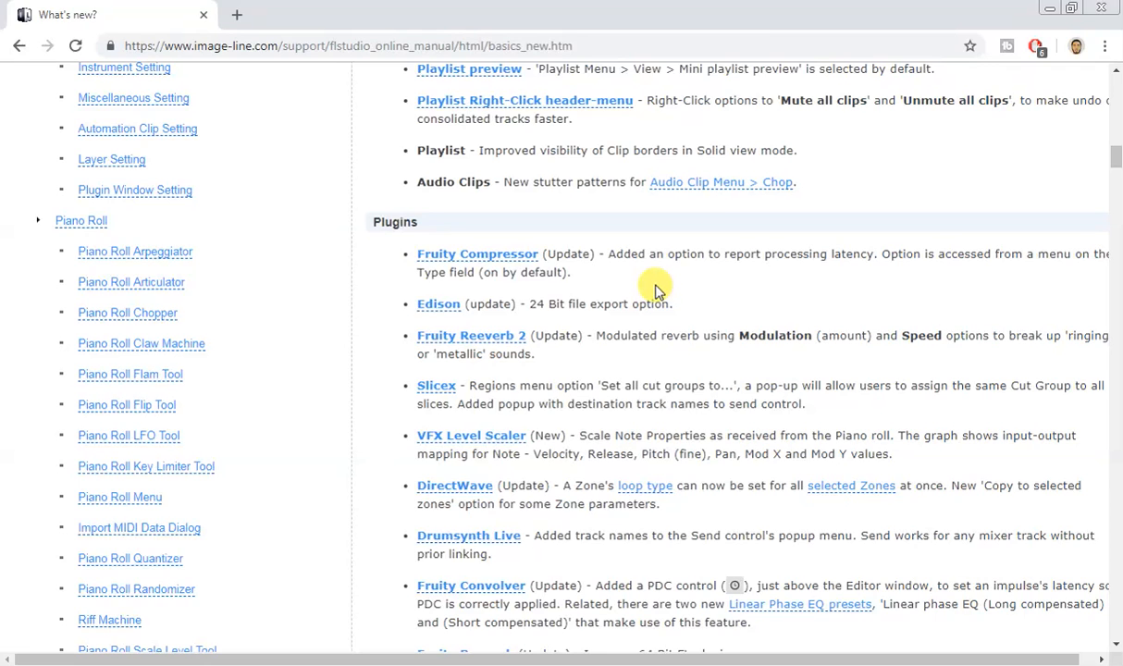
{"action": "scroll", "coordinate": [656, 292], "scroll_direction": "down", "scroll_amount": 2}
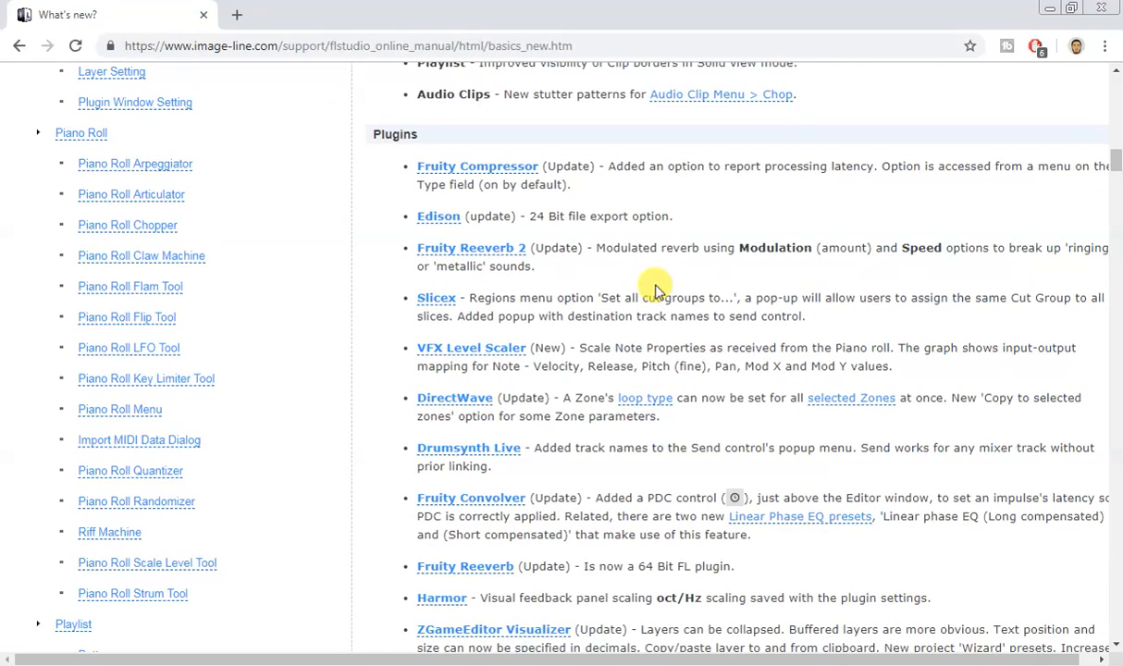
{"action": "scroll", "coordinate": [536, 389], "scroll_direction": "down", "scroll_amount": 3}
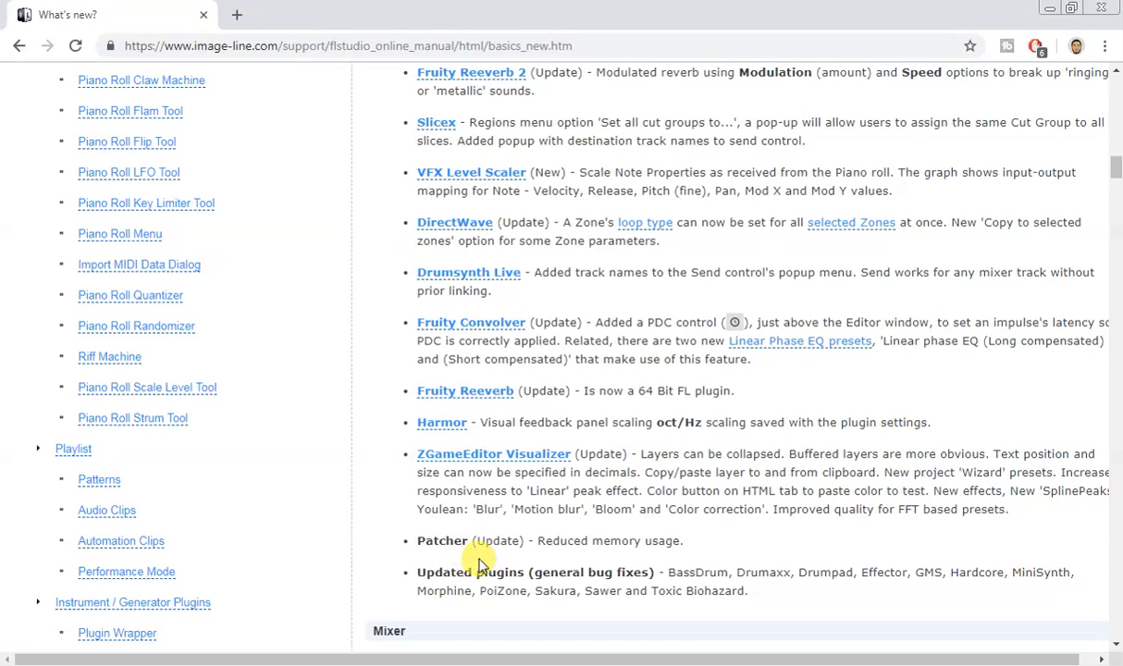
{"action": "scroll", "coordinate": [462, 545], "scroll_direction": "up", "scroll_amount": 3}
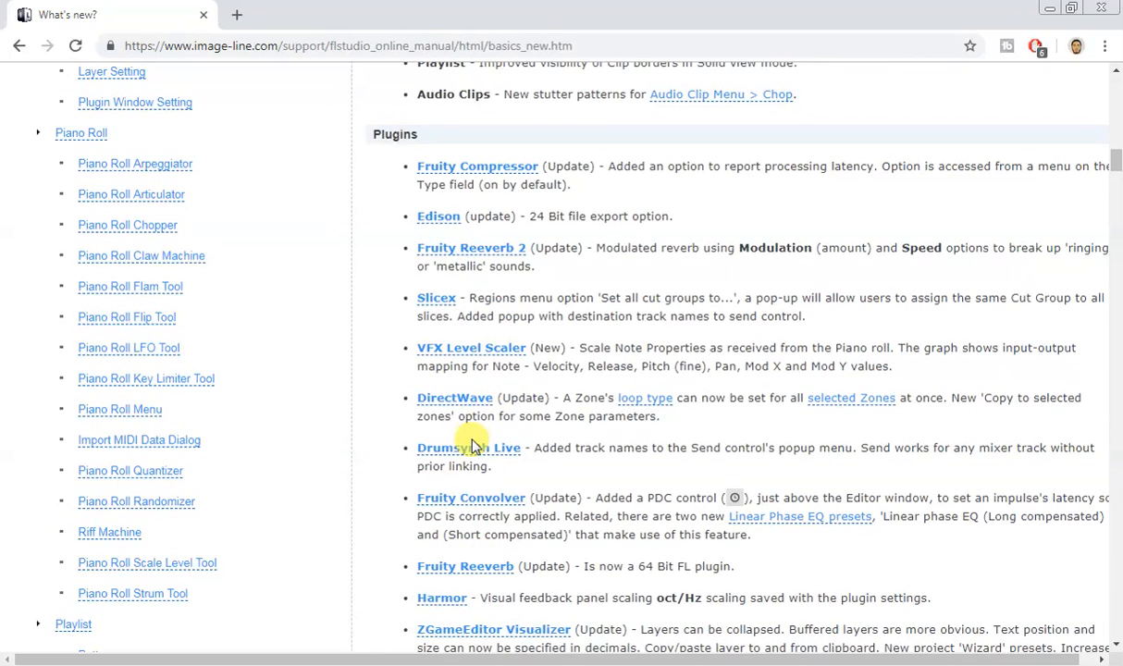
{"action": "scroll", "coordinate": [442, 335], "scroll_direction": "up", "scroll_amount": 1}
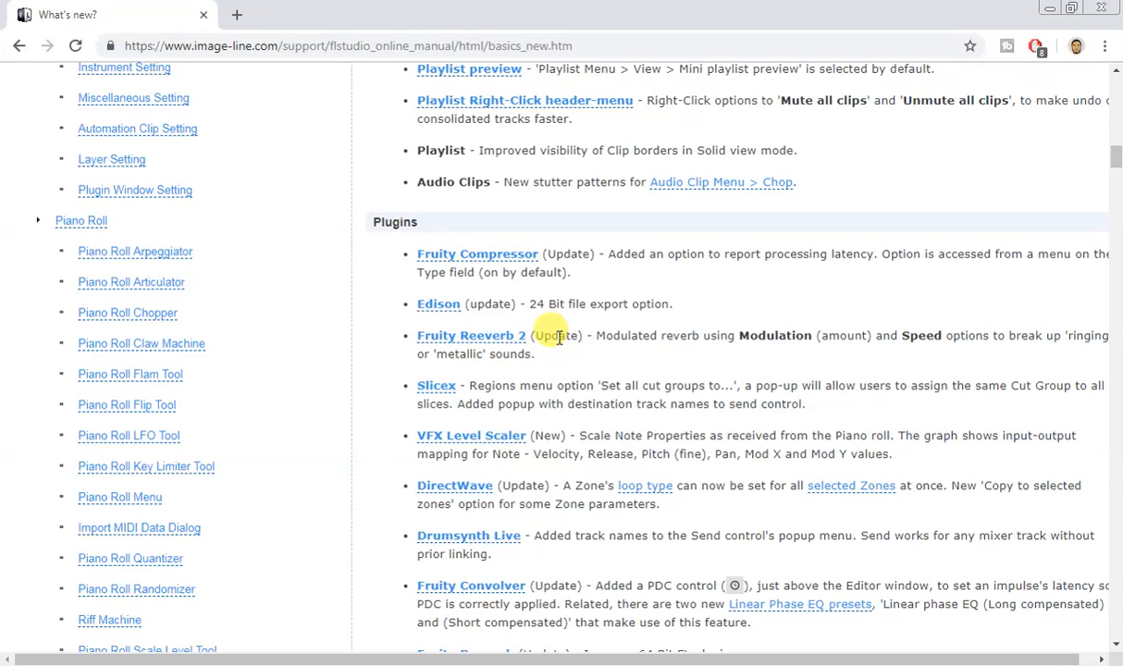
{"action": "scroll", "coordinate": [558, 337], "scroll_direction": "down", "scroll_amount": 3}
{"action": "scroll", "coordinate": [638, 352], "scroll_direction": "down", "scroll_amount": 2}
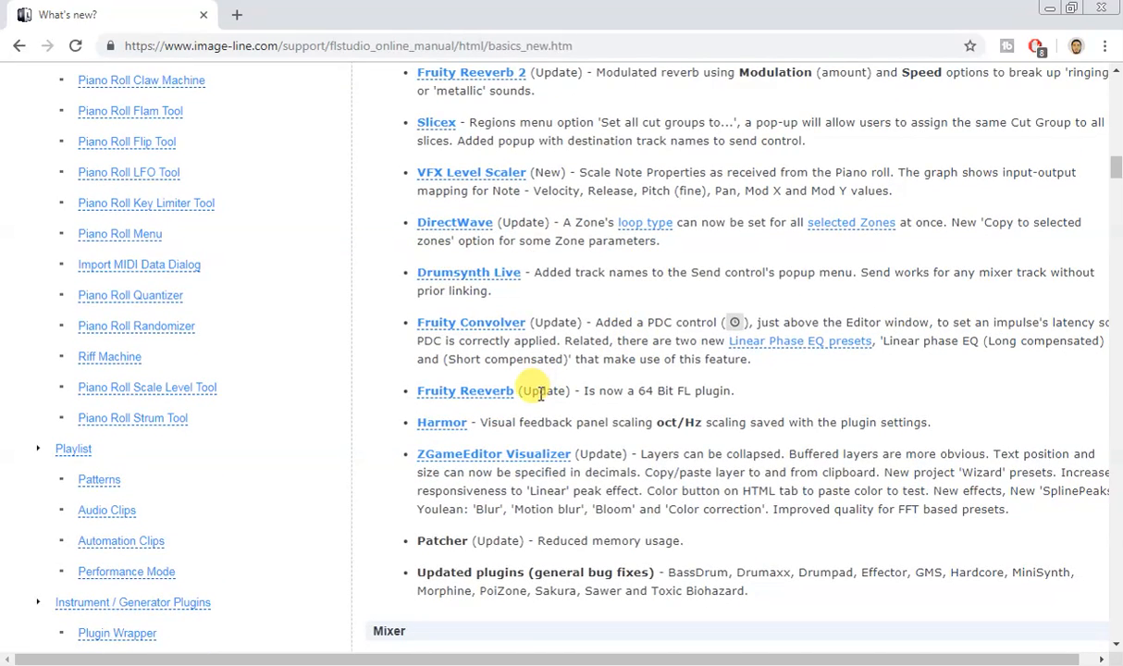
{"action": "scroll", "coordinate": [511, 404], "scroll_direction": "down", "scroll_amount": 1}
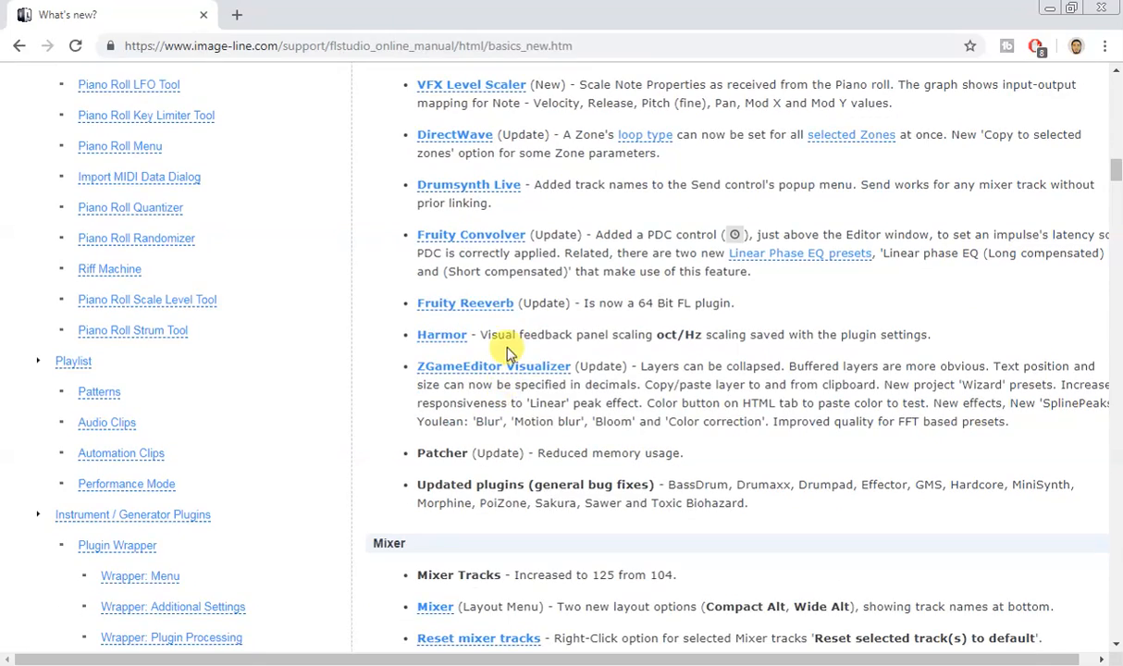
{"action": "scroll", "coordinate": [490, 314], "scroll_direction": "down", "scroll_amount": 1}
{"action": "scroll", "coordinate": [486, 296], "scroll_direction": "up", "scroll_amount": 4}
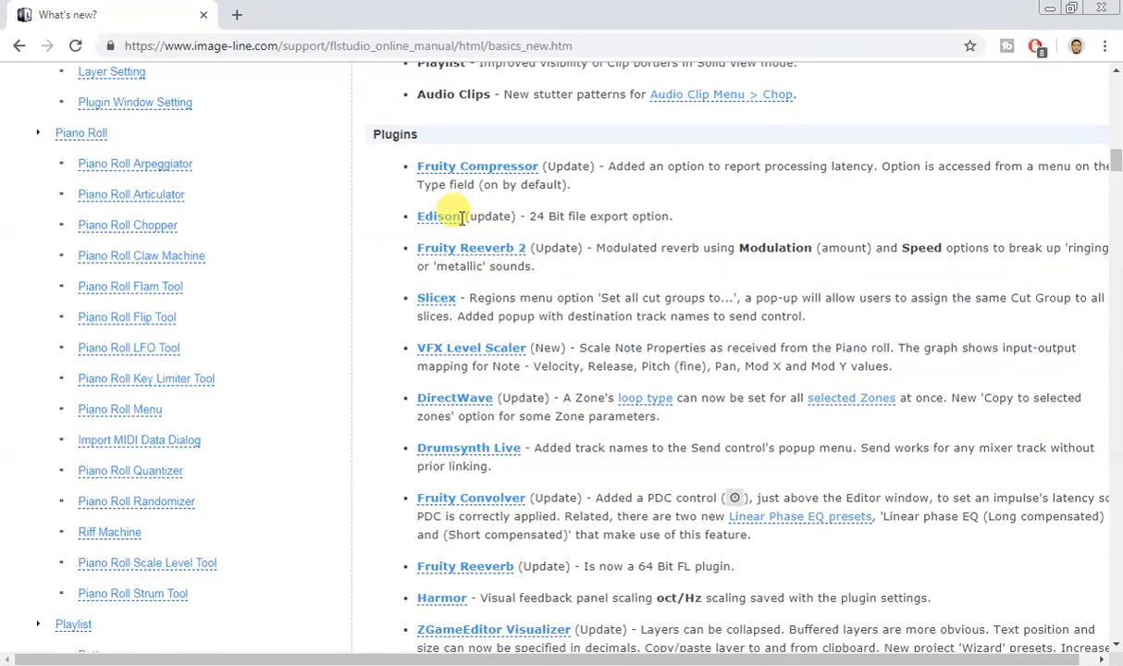
{"action": "scroll", "coordinate": [454, 226], "scroll_direction": "down", "scroll_amount": 1}
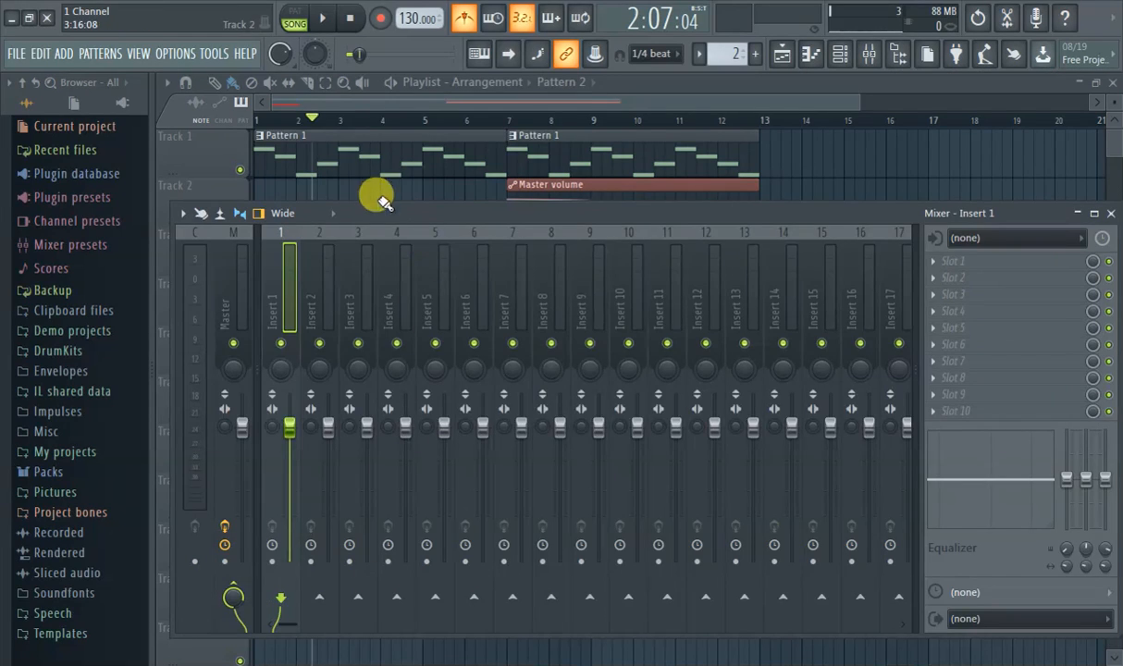
Switch to FL Studio, bring the playlist forward, and play the song from the beginning
{"action": "left_click", "coordinate": [355, 137]}
{"action": "left_click_drag", "start_coordinate": [298, 119], "coordinate": [259, 104]}
{"action": "left_click", "coordinate": [324, 20]}
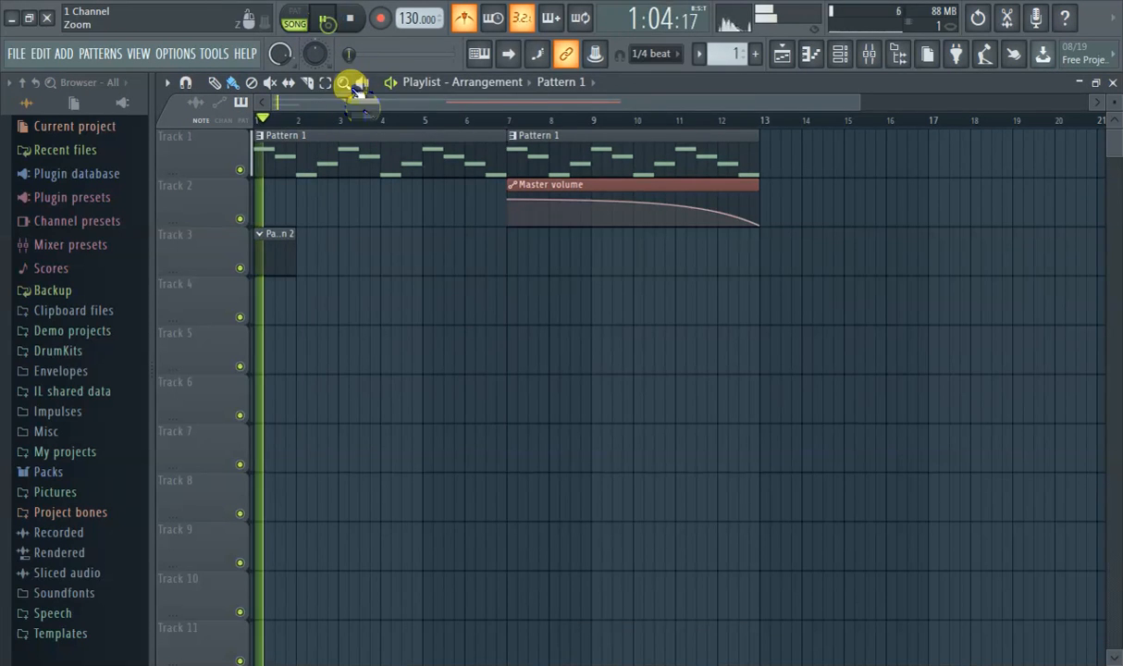
Open the channel rack for Pattern 1 and route the GMS channel to mixer Insert 5
{"action": "double_click", "coordinate": [325, 145]}
{"action": "left_click", "coordinate": [800, 54]}
{"action": "left_click", "coordinate": [809, 56]}
{"action": "left_click", "coordinate": [809, 56]}
{"action": "left_click", "coordinate": [838, 54]}
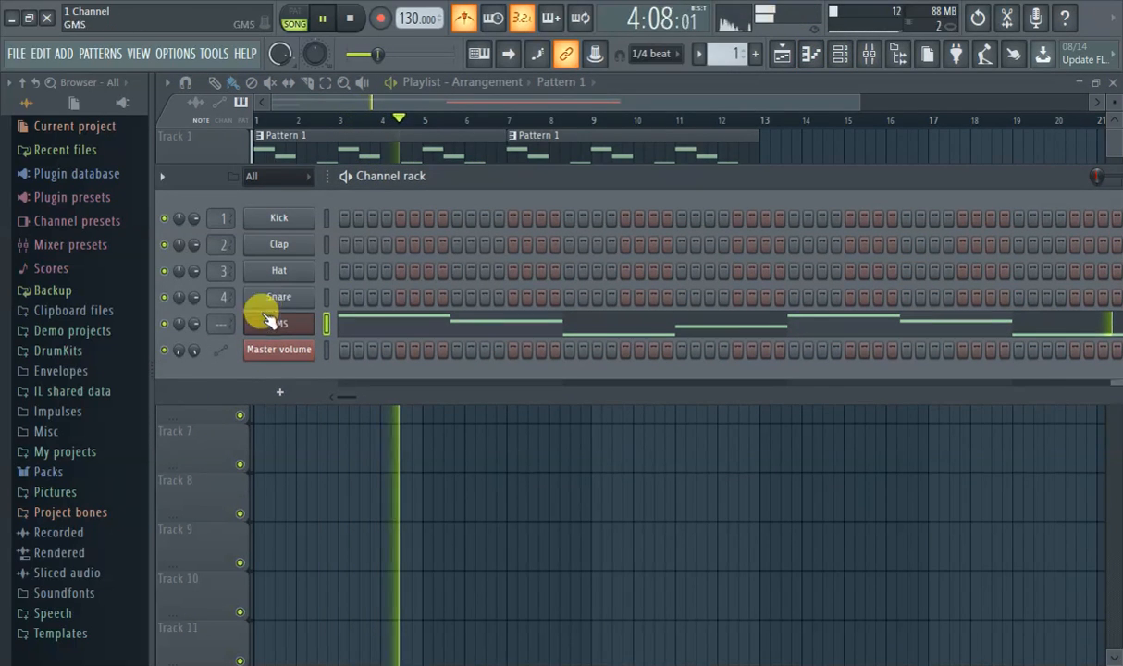
Load Fruity Reeverb 2 in the first effect slot of mixer Insert 5, set its delay to 0 ms and adjust its modulation speed
{"action": "left_click", "coordinate": [869, 54]}
{"action": "left_click", "coordinate": [962, 261]}
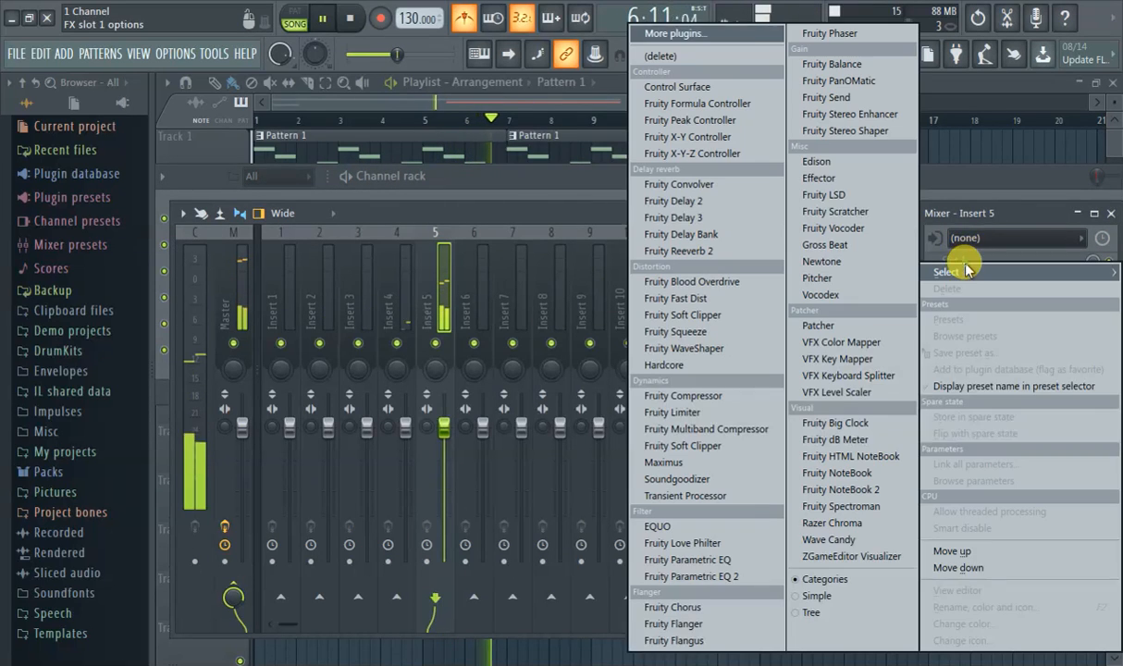
{"action": "left_click", "coordinate": [747, 259]}
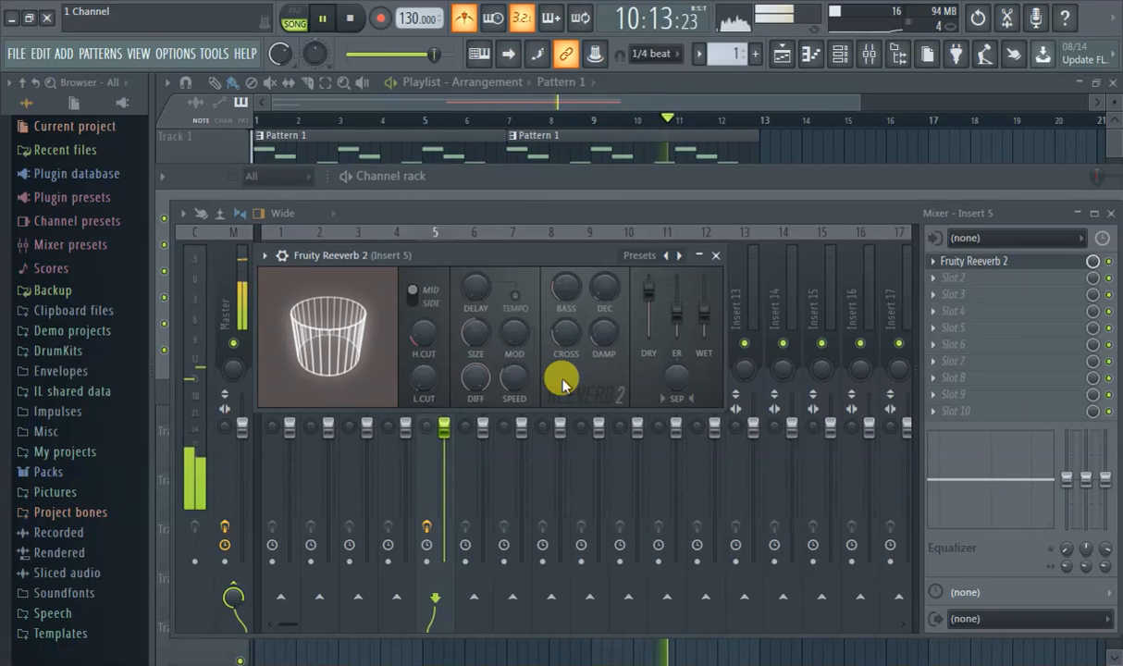
{"action": "left_click_drag", "start_coordinate": [475, 287], "coordinate": [475, 348]}
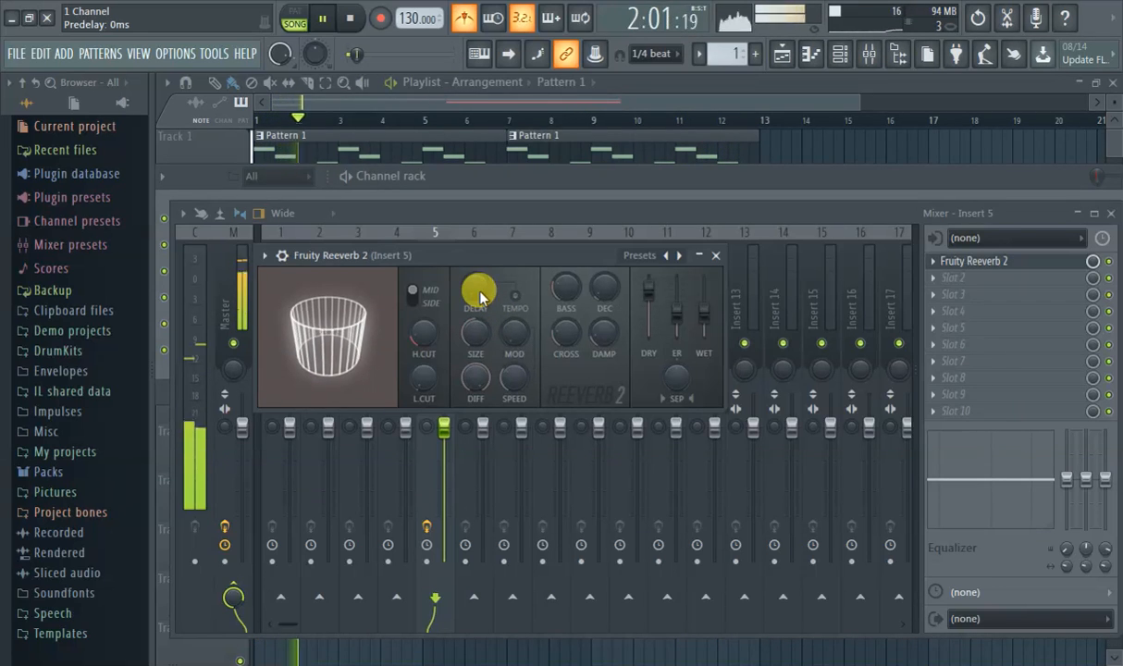
{"action": "left_click_drag", "start_coordinate": [513, 376], "coordinate": [514, 405]}
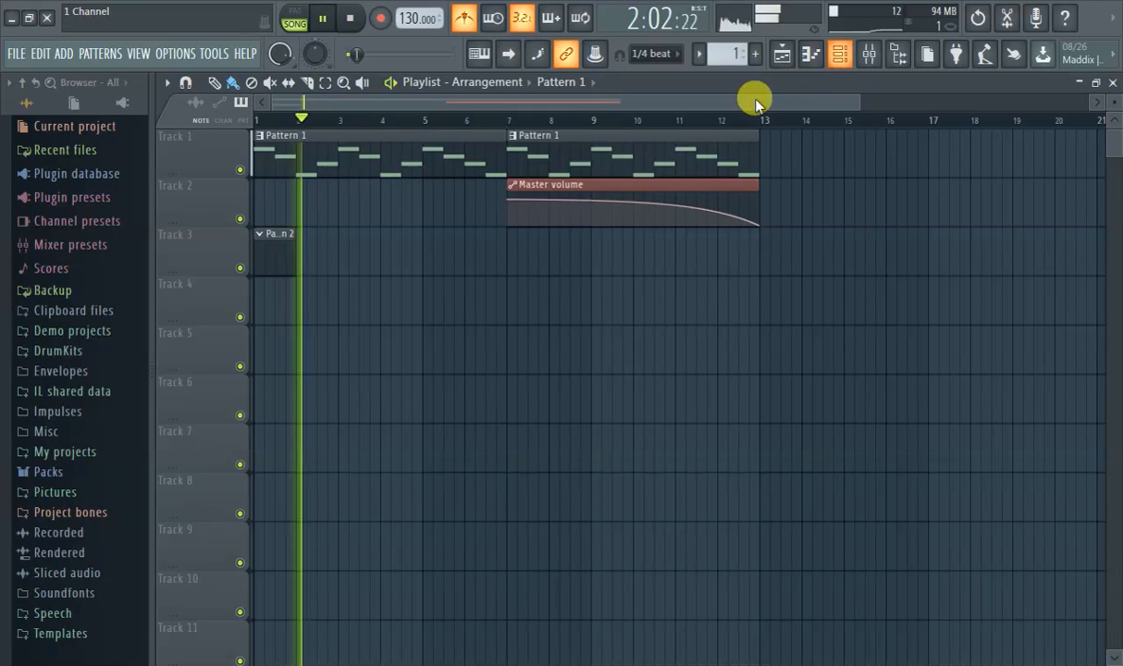
Delete the Master volume clip on Track 2 and create a new master volume automation clip across the song
{"action": "right_click", "coordinate": [564, 185]}
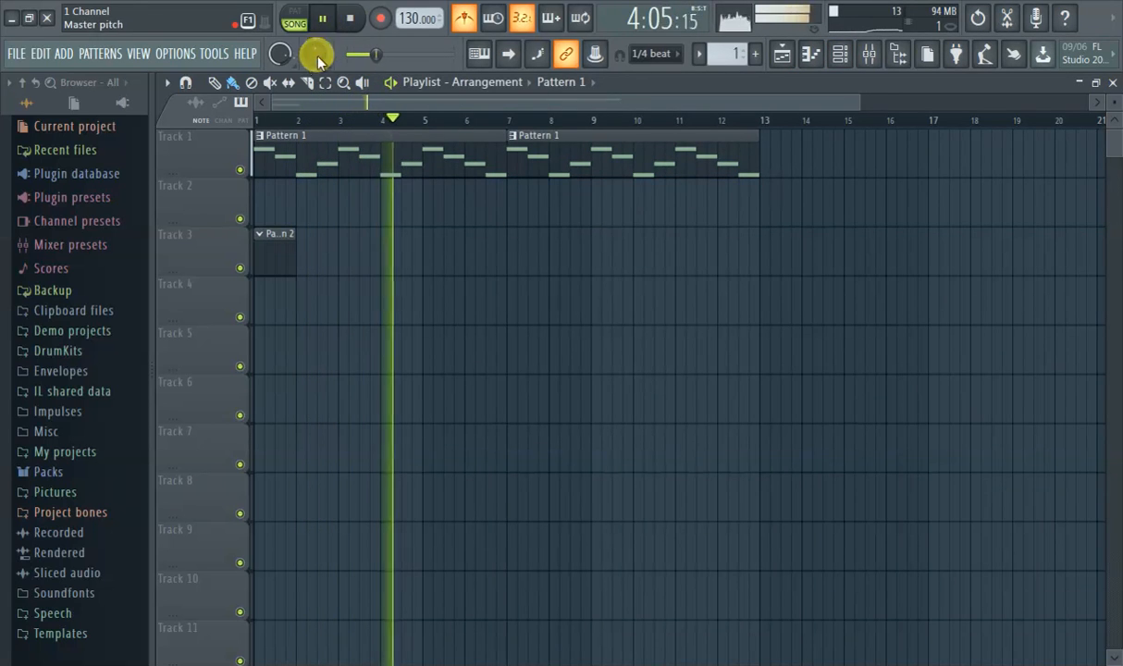
{"action": "right_click", "coordinate": [282, 54]}
{"action": "left_click", "coordinate": [321, 174]}
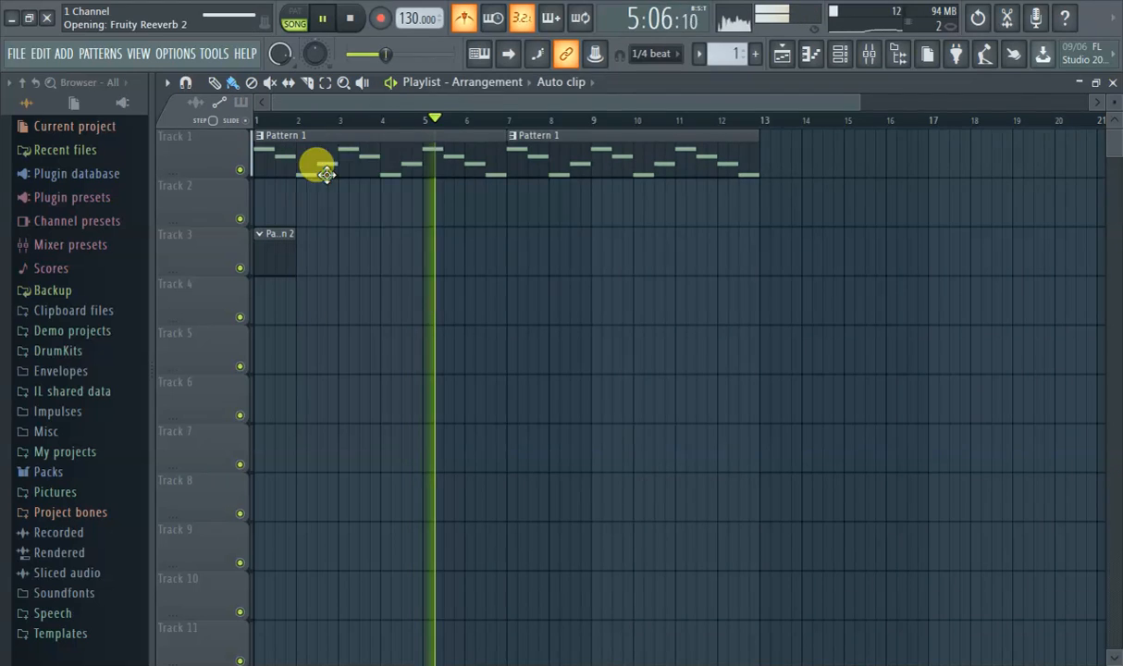
{"action": "left_click", "coordinate": [869, 57]}
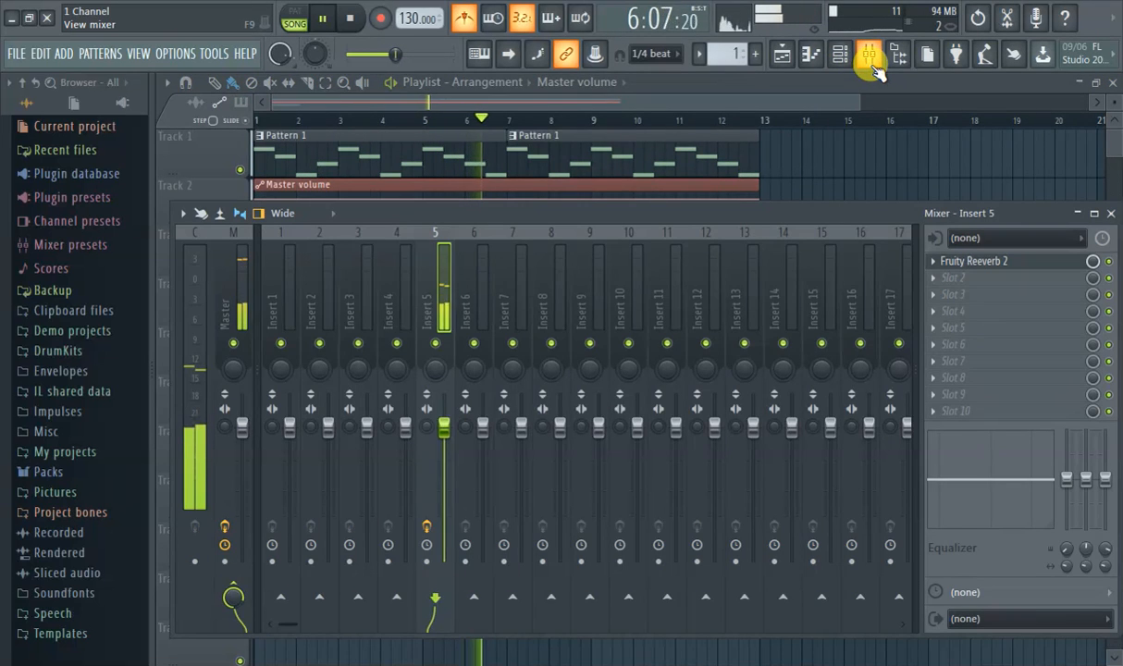
{"action": "left_click", "coordinate": [870, 58]}
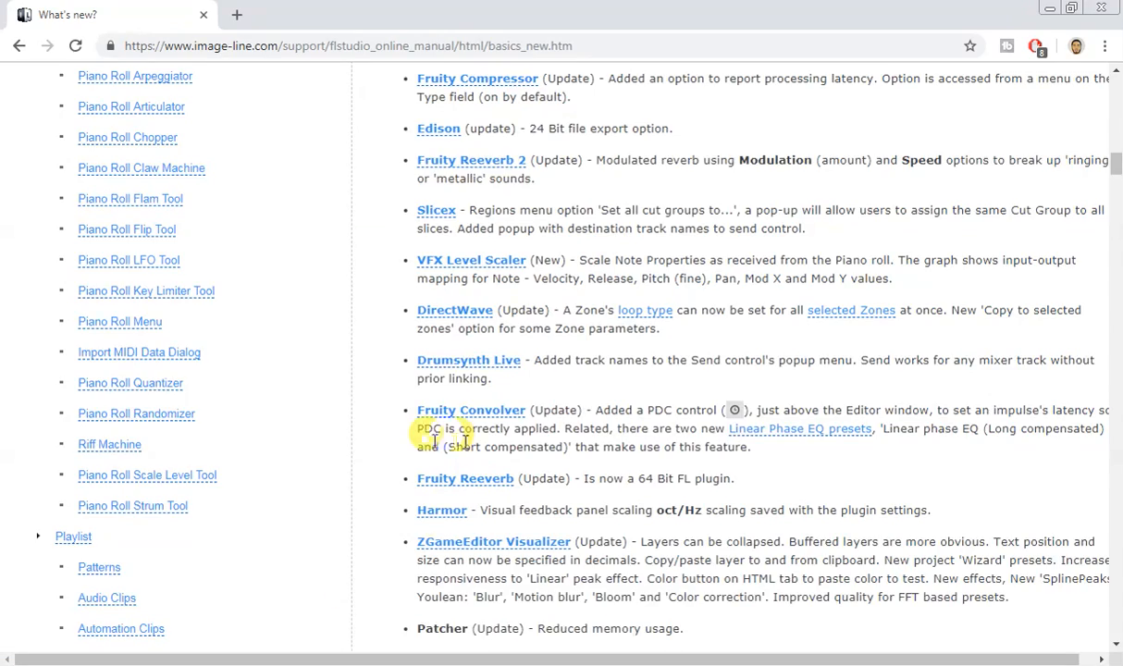
Switch to Chrome and read the remaining Plugins entries plus the Mixer and Other sections of the page
{"action": "scroll", "coordinate": [453, 442], "scroll_direction": "down", "scroll_amount": 3}
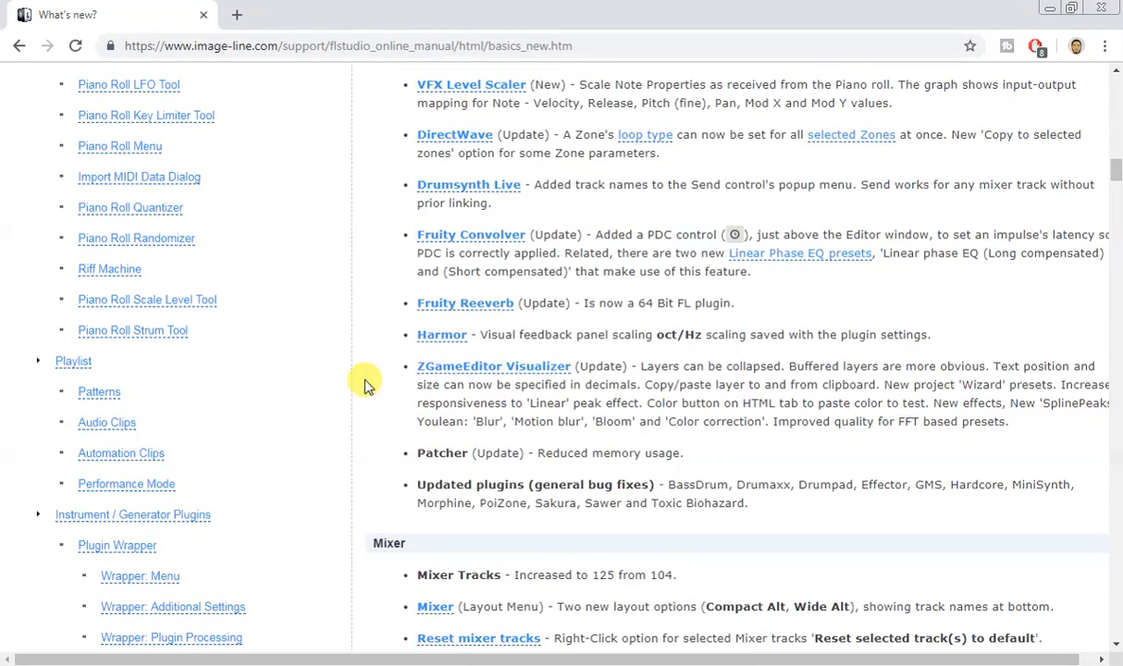
{"action": "scroll", "coordinate": [374, 374], "scroll_direction": "down", "scroll_amount": 6}
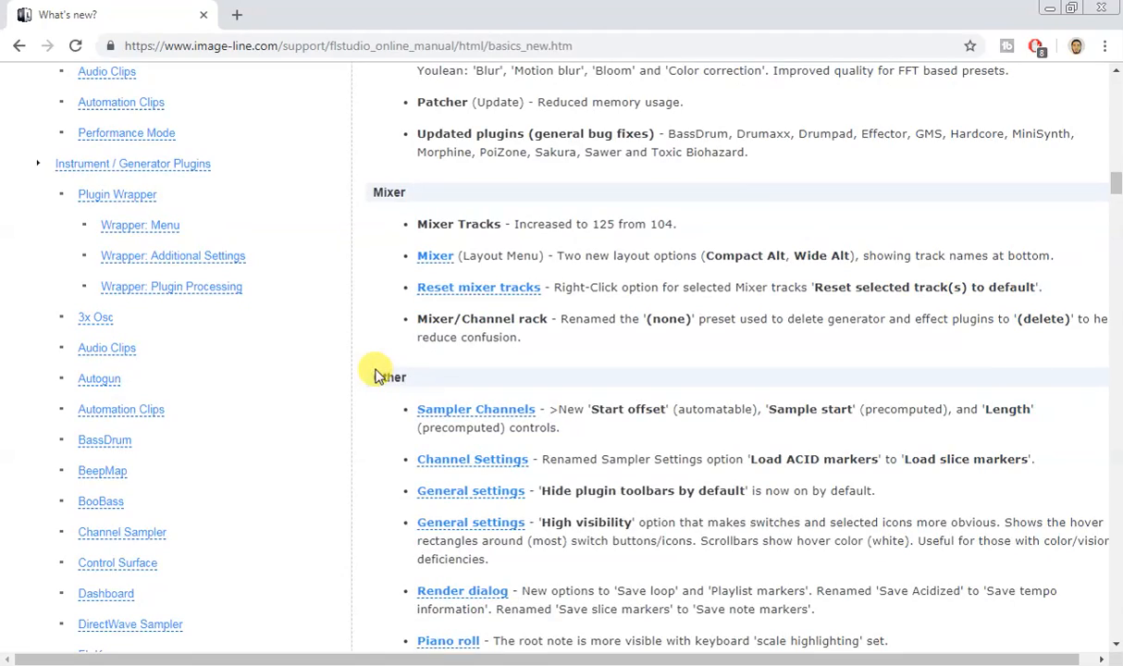
{"action": "scroll", "coordinate": [379, 375], "scroll_direction": "down", "scroll_amount": 7}
{"action": "scroll", "coordinate": [368, 398], "scroll_direction": "down", "scroll_amount": 2}
{"action": "scroll", "coordinate": [370, 396], "scroll_direction": "up", "scroll_amount": 3}
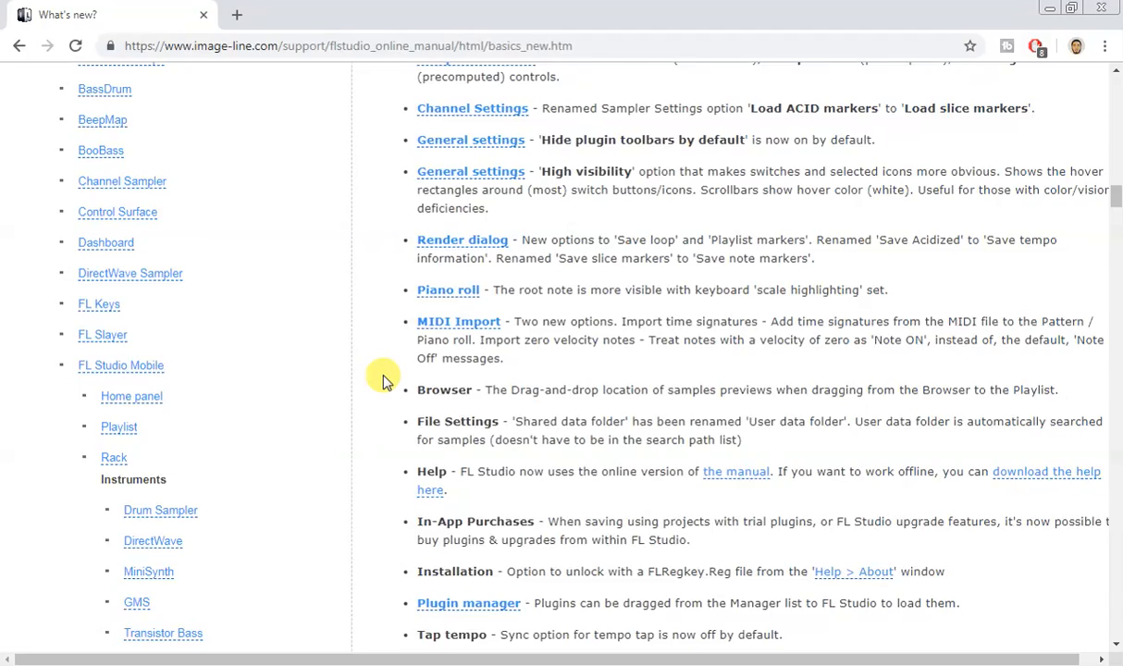
{"action": "scroll", "coordinate": [381, 379], "scroll_direction": "up", "scroll_amount": 6}
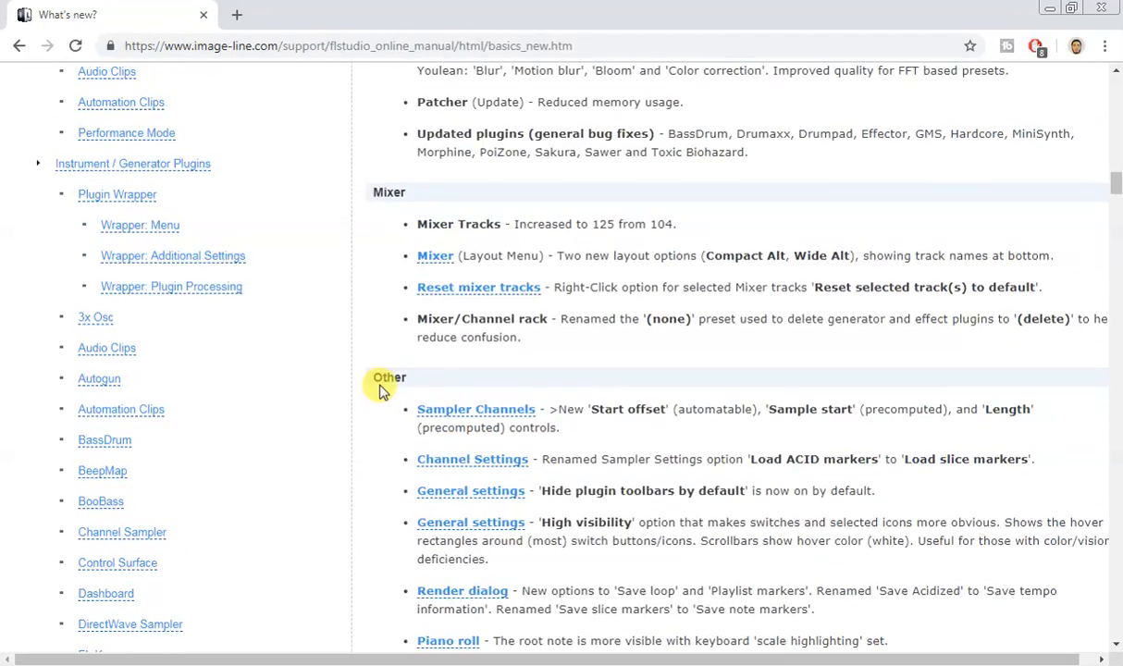
{"action": "scroll", "coordinate": [382, 392], "scroll_direction": "down", "scroll_amount": 3}
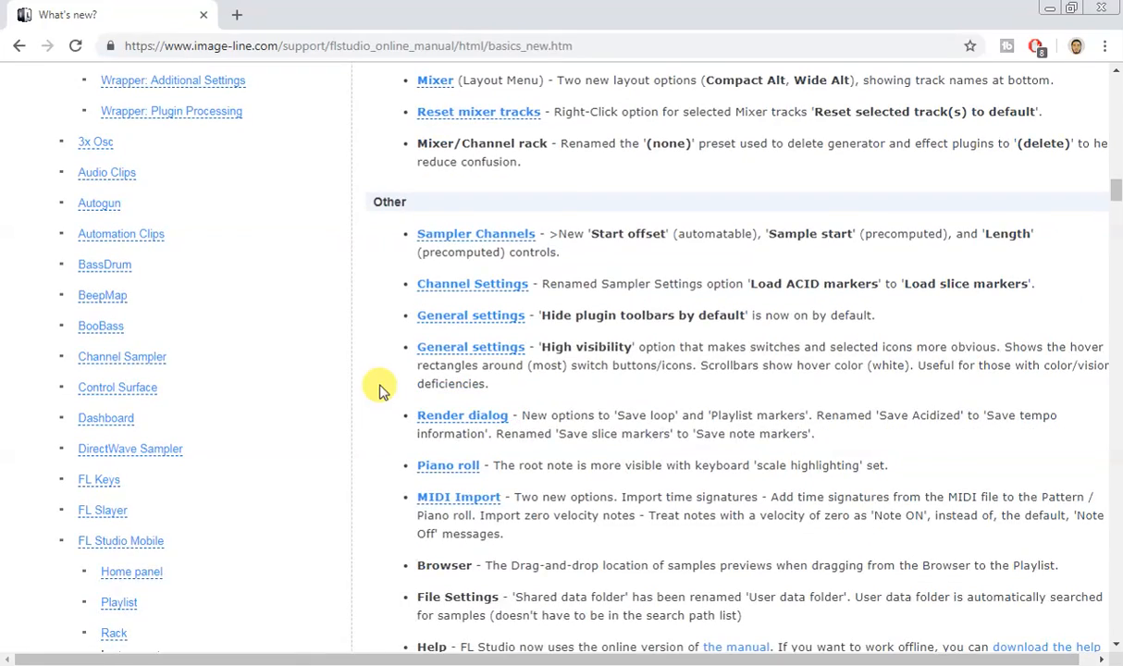
{"action": "scroll", "coordinate": [379, 390], "scroll_direction": "down", "scroll_amount": 3}
{"action": "scroll", "coordinate": [379, 390], "scroll_direction": "down", "scroll_amount": 5}
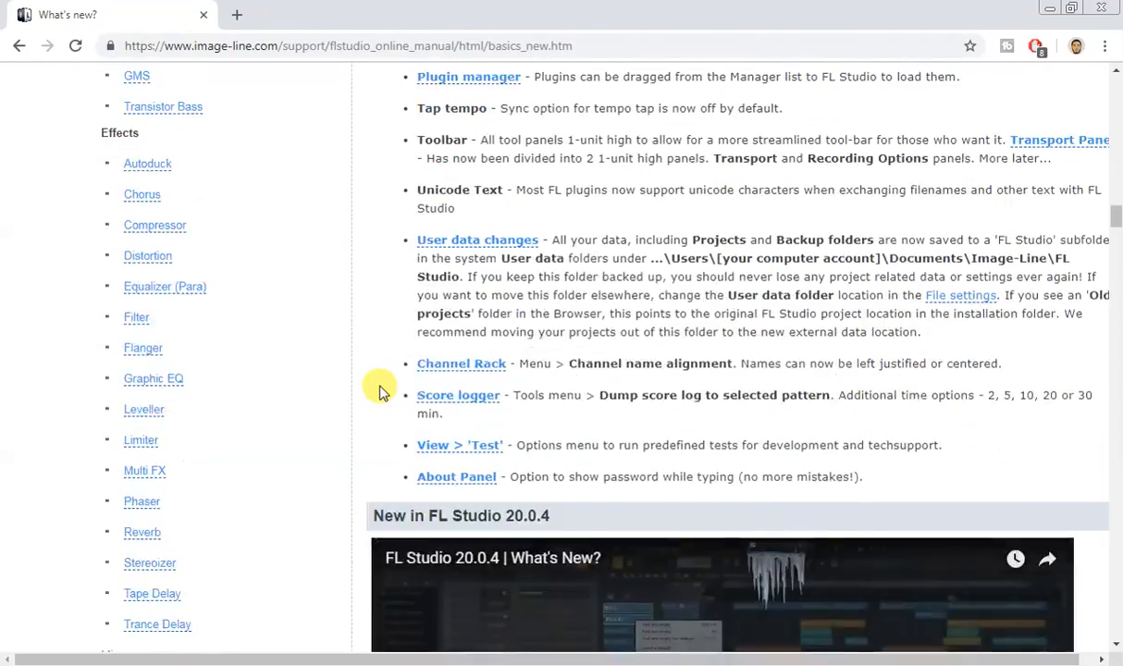
{"action": "scroll", "coordinate": [387, 379], "scroll_direction": "up", "scroll_amount": 9}
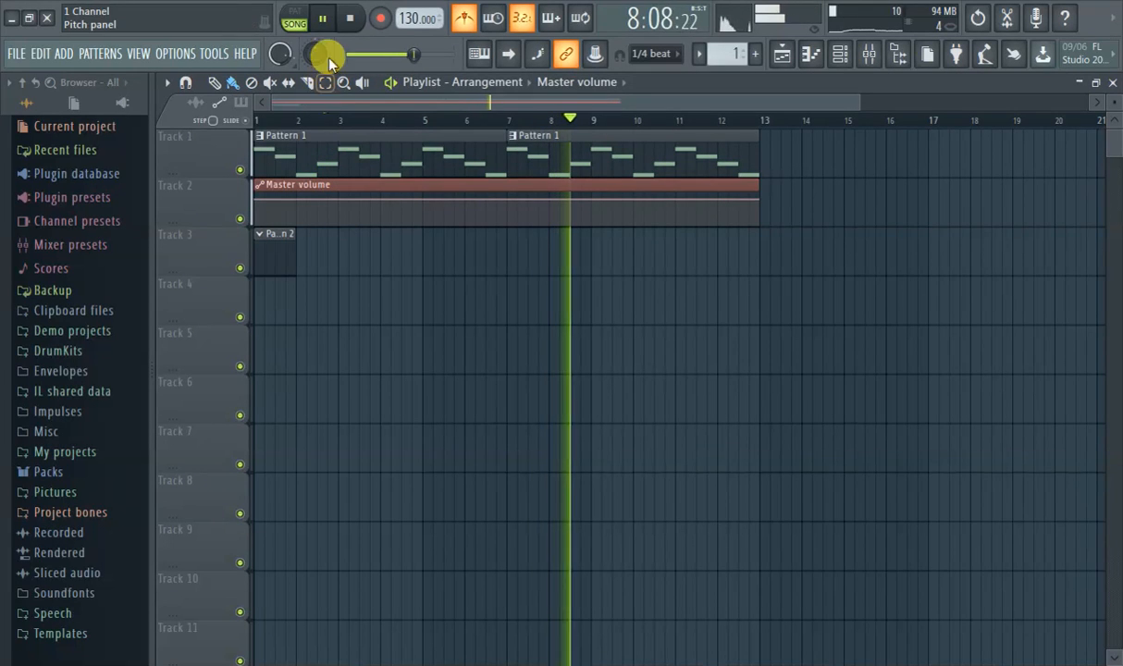
Stop playback and replace Fruity Reeverb 2 in the first effect slot of mixer Insert 5 with Gross Beat
{"action": "left_click", "coordinate": [322, 20]}
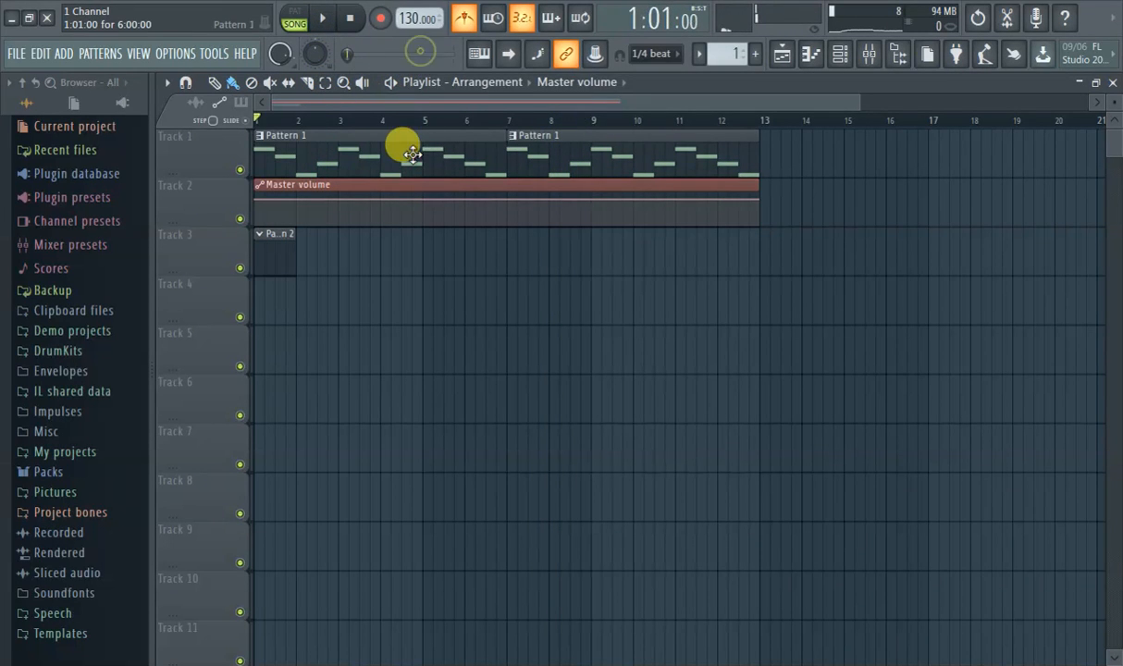
{"action": "left_click", "coordinate": [869, 58]}
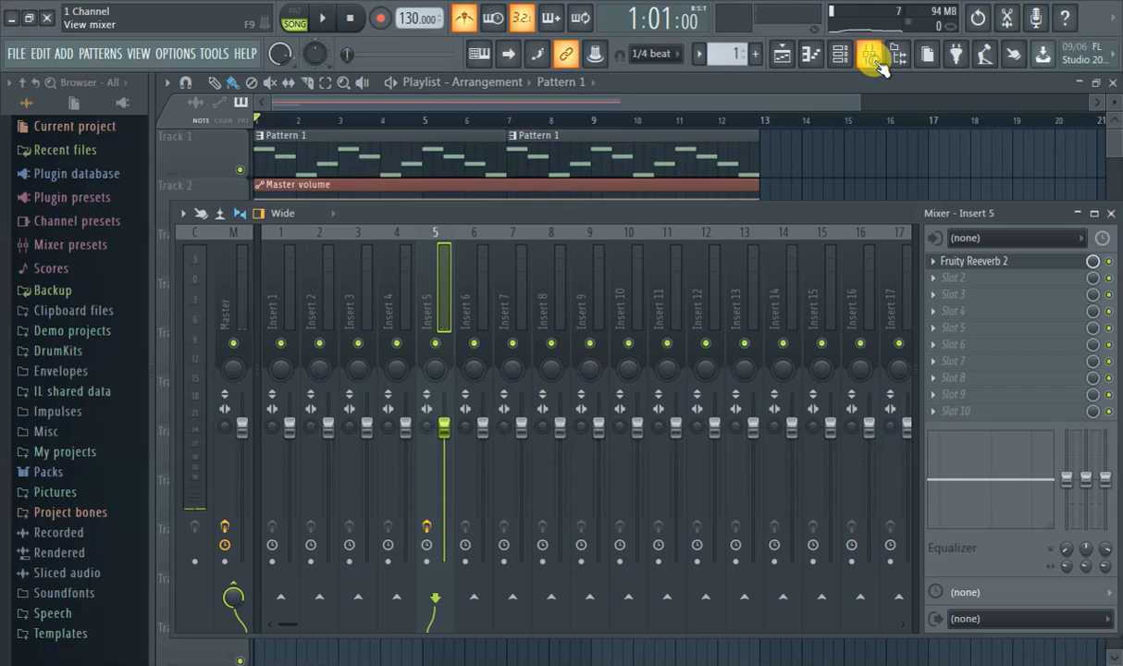
{"action": "left_click", "coordinate": [934, 264]}
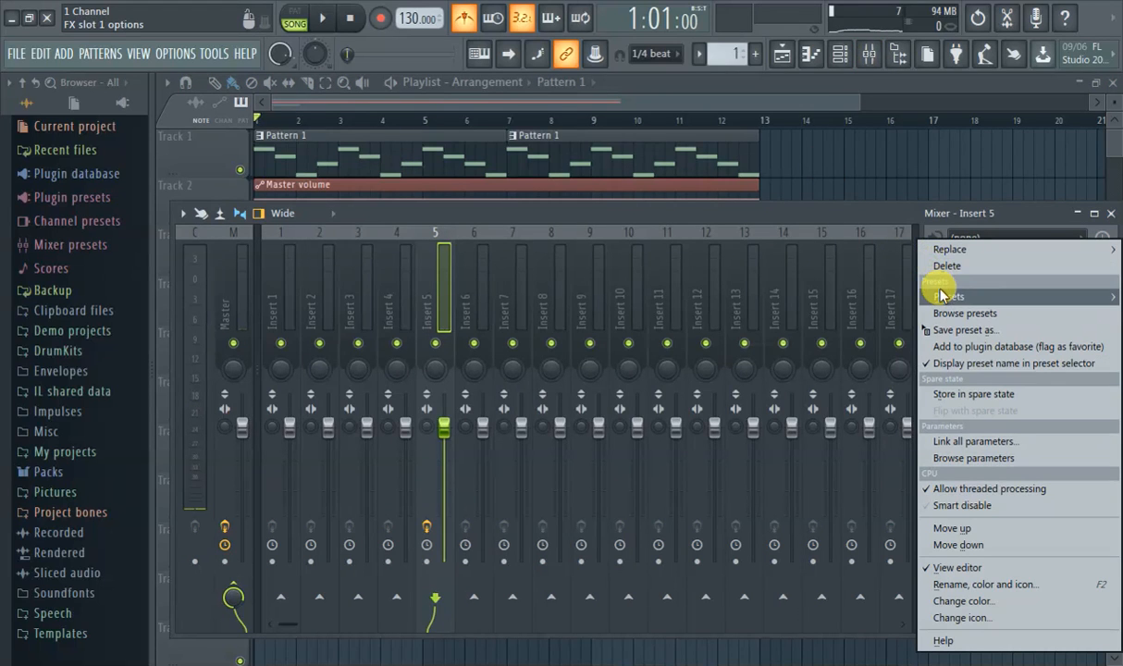
{"action": "mouse_move", "coordinate": [941, 296]}
{"action": "mouse_move", "coordinate": [947, 247]}
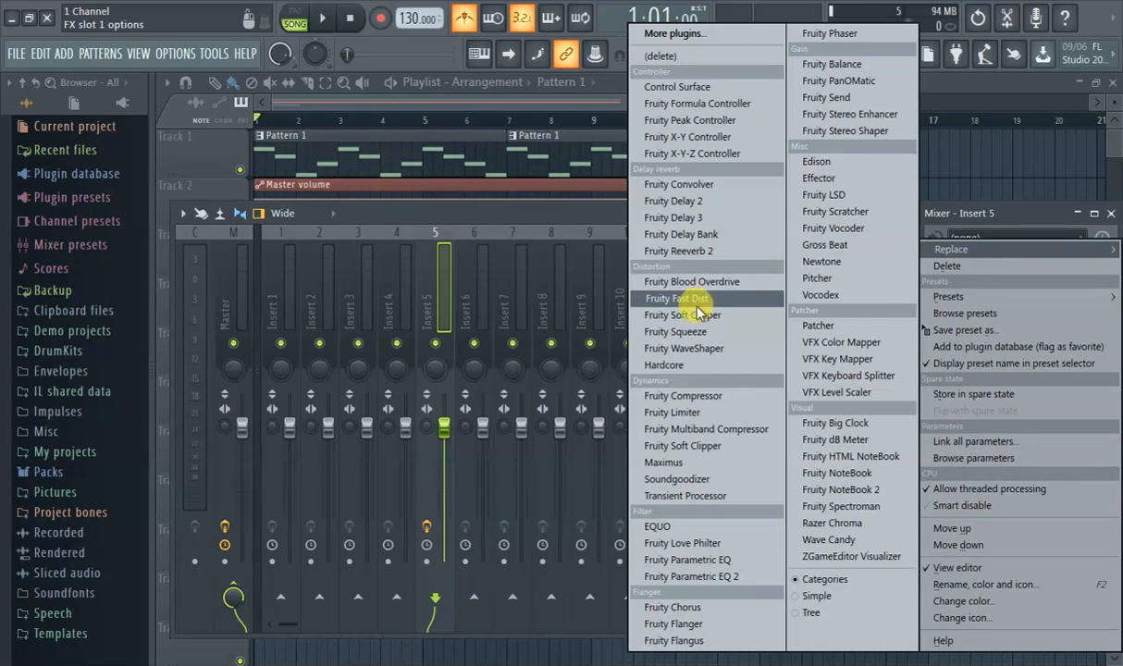
{"action": "left_click", "coordinate": [812, 246]}
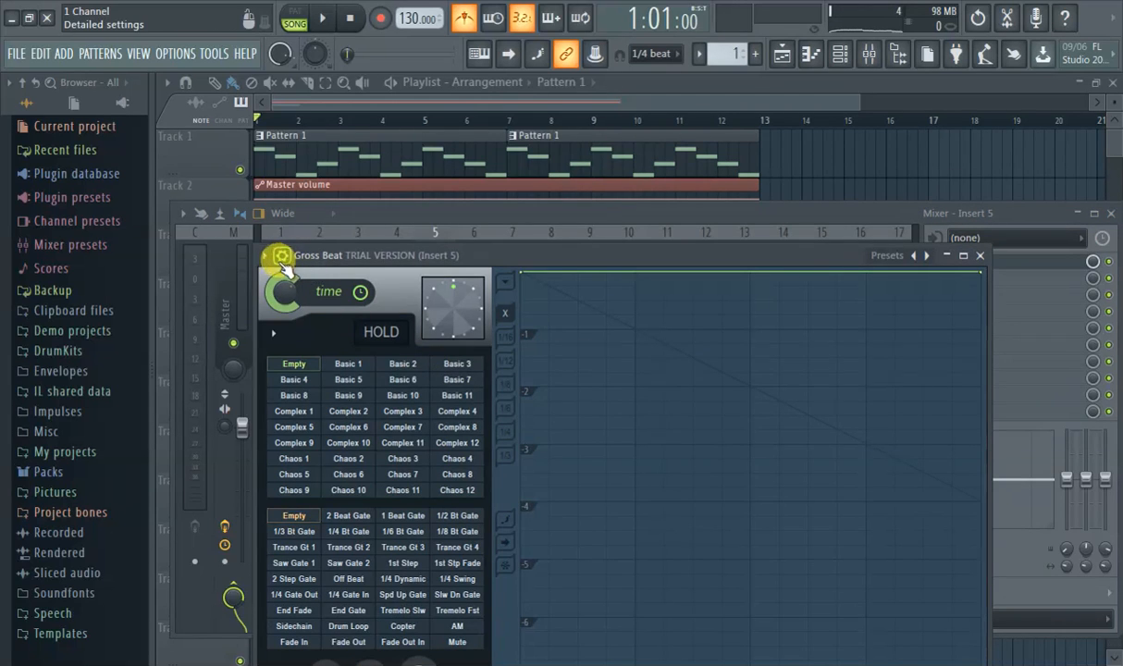
Load the Momentary preset in Gross Beat and select the 1/2 Speed time effect
{"action": "left_click", "coordinate": [269, 261]}
{"action": "mouse_move", "coordinate": [352, 321]}
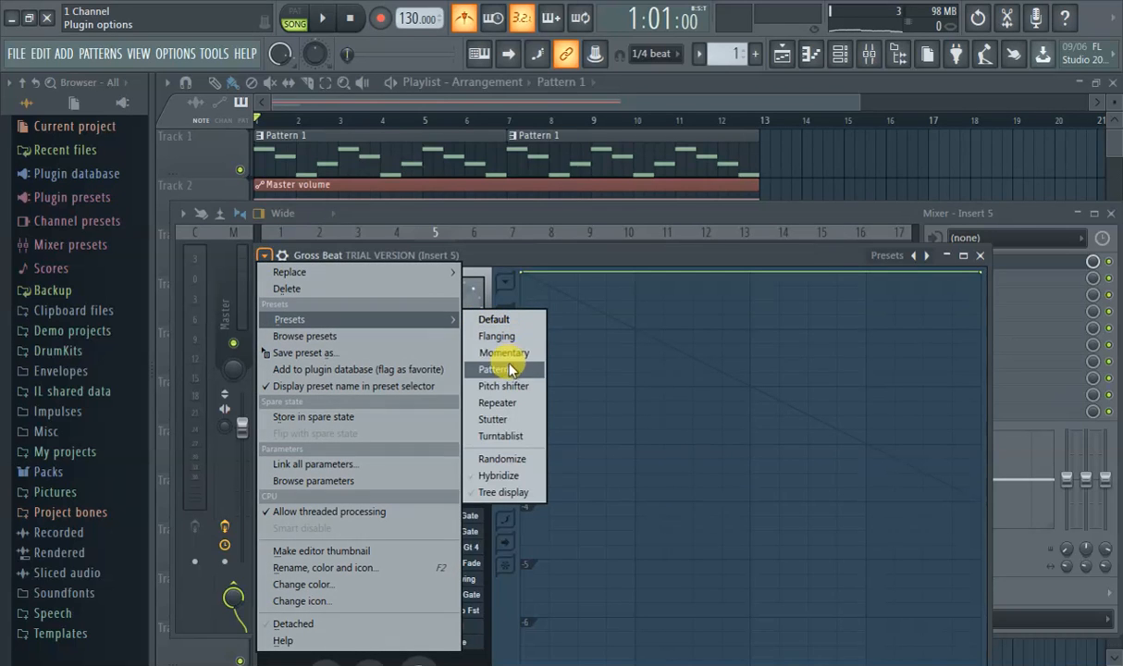
{"action": "left_click", "coordinate": [507, 354]}
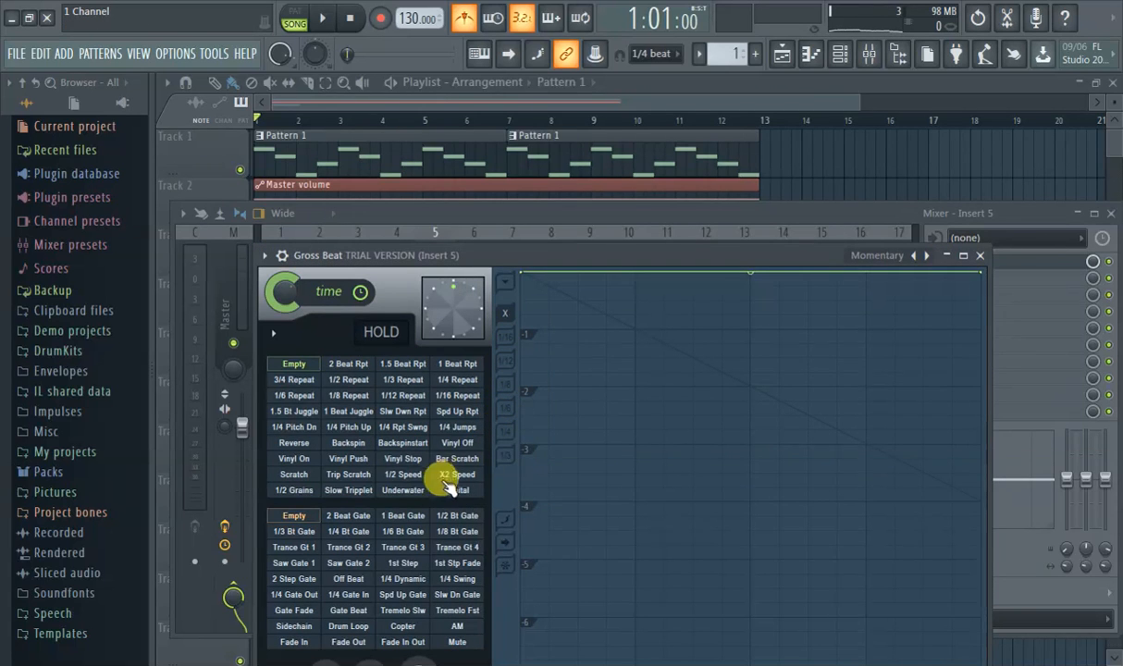
{"action": "left_click", "coordinate": [405, 475]}
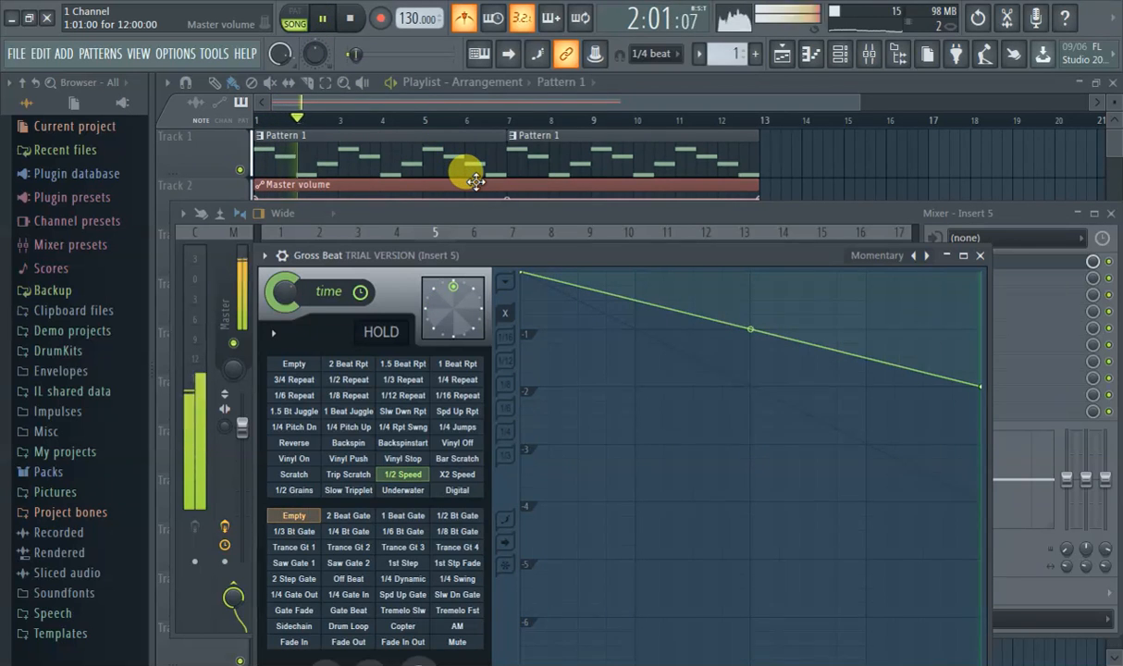
Return to the playlist and turn off the metronome
{"action": "left_click", "coordinate": [409, 110]}
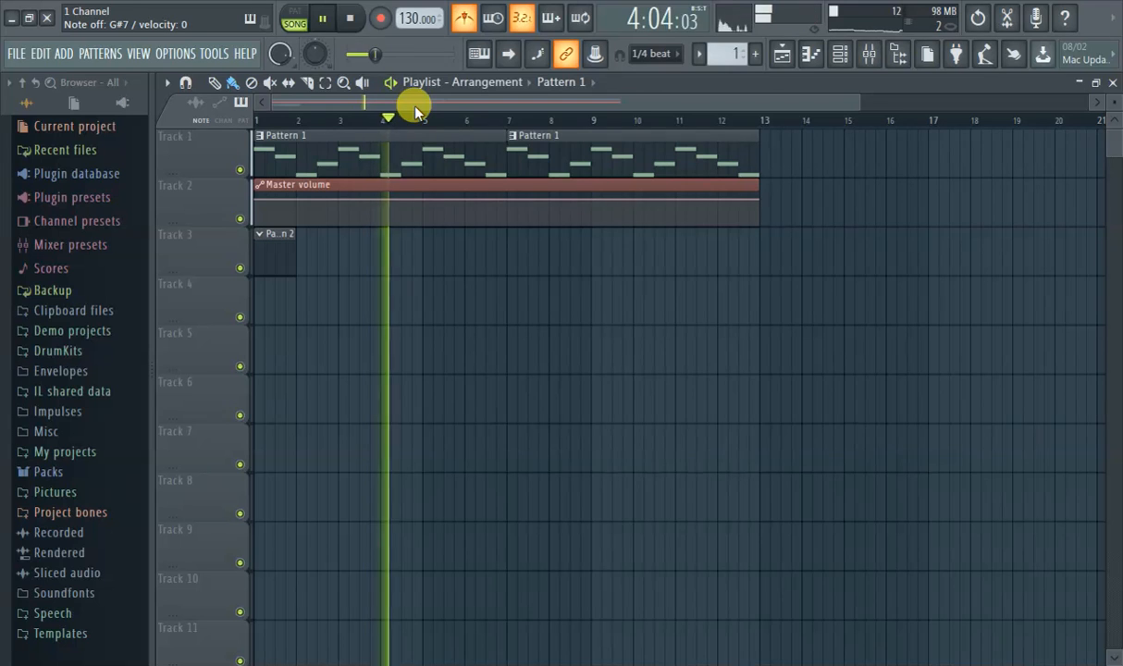
{"action": "left_click", "coordinate": [468, 18]}
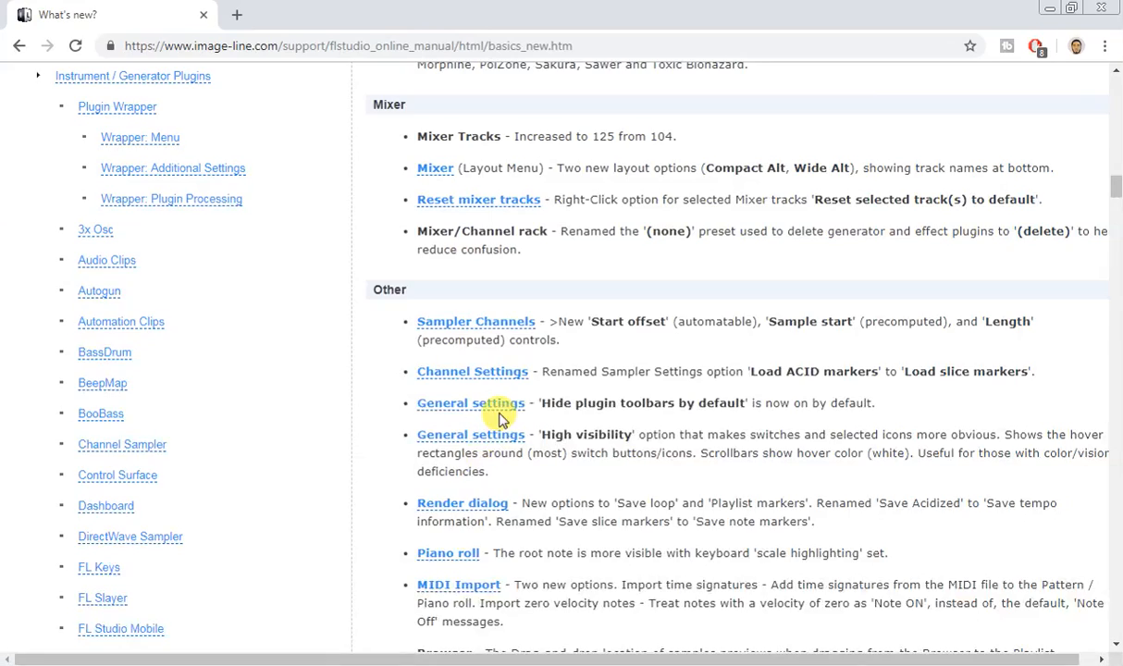
Switch to Chrome and read the rest of the Other section and the New in FL Studio 20.0.4 feature list
{"action": "scroll", "coordinate": [431, 548], "scroll_direction": "down", "scroll_amount": 5}
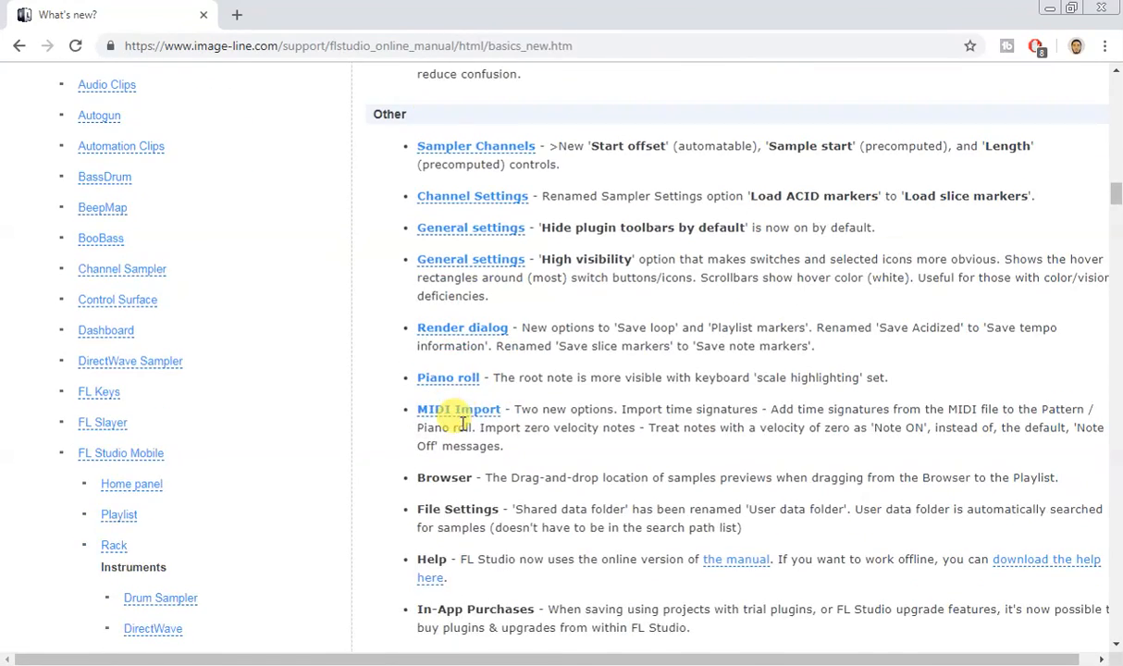
{"action": "scroll", "coordinate": [509, 342], "scroll_direction": "down", "scroll_amount": 8}
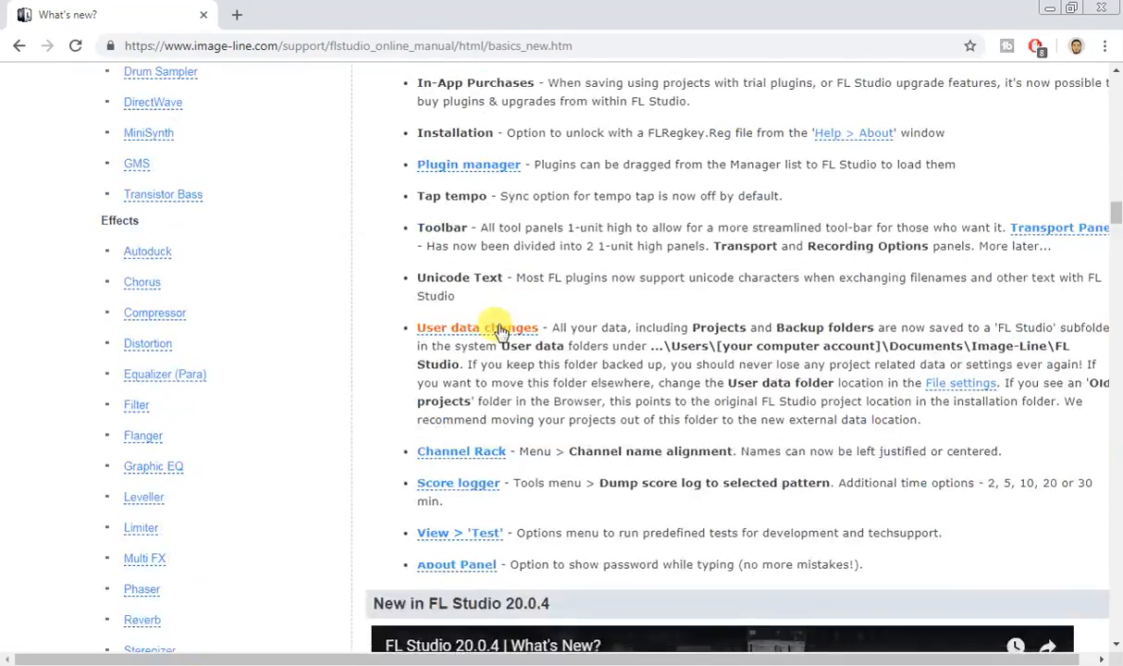
{"action": "scroll", "coordinate": [512, 387], "scroll_direction": "down", "scroll_amount": 6}
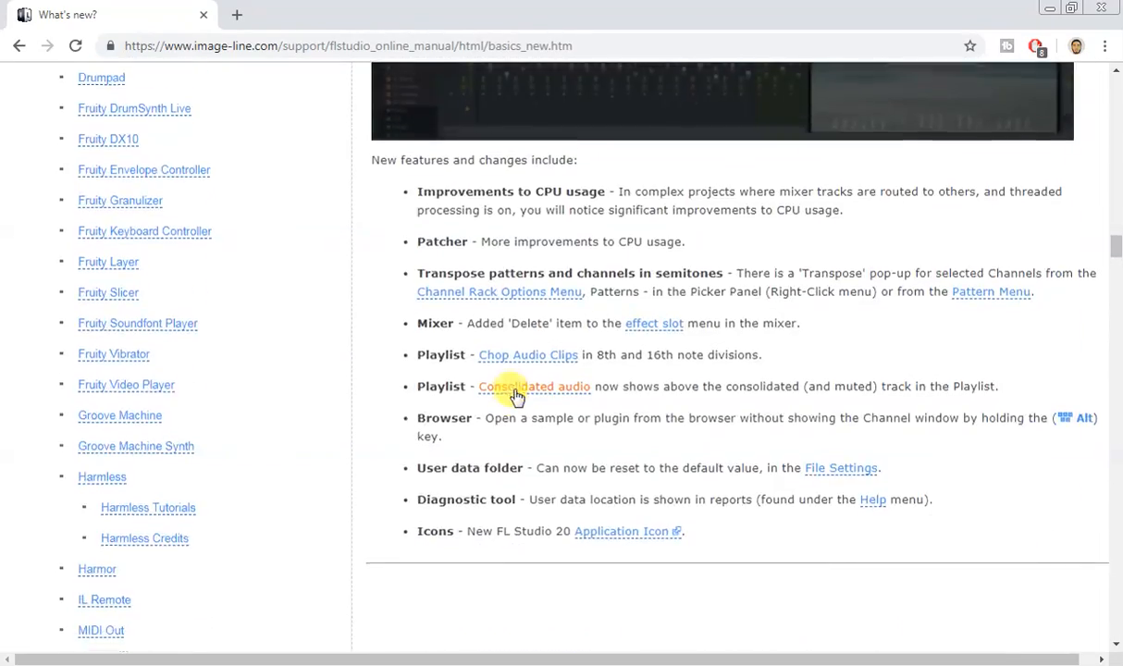
{"action": "scroll", "coordinate": [514, 396], "scroll_direction": "down", "scroll_amount": 5}
{"action": "scroll", "coordinate": [515, 400], "scroll_direction": "up", "scroll_amount": 3}
{"action": "scroll", "coordinate": [515, 399], "scroll_direction": "up", "scroll_amount": 3}
{"action": "scroll", "coordinate": [516, 401], "scroll_direction": "down", "scroll_amount": 1}
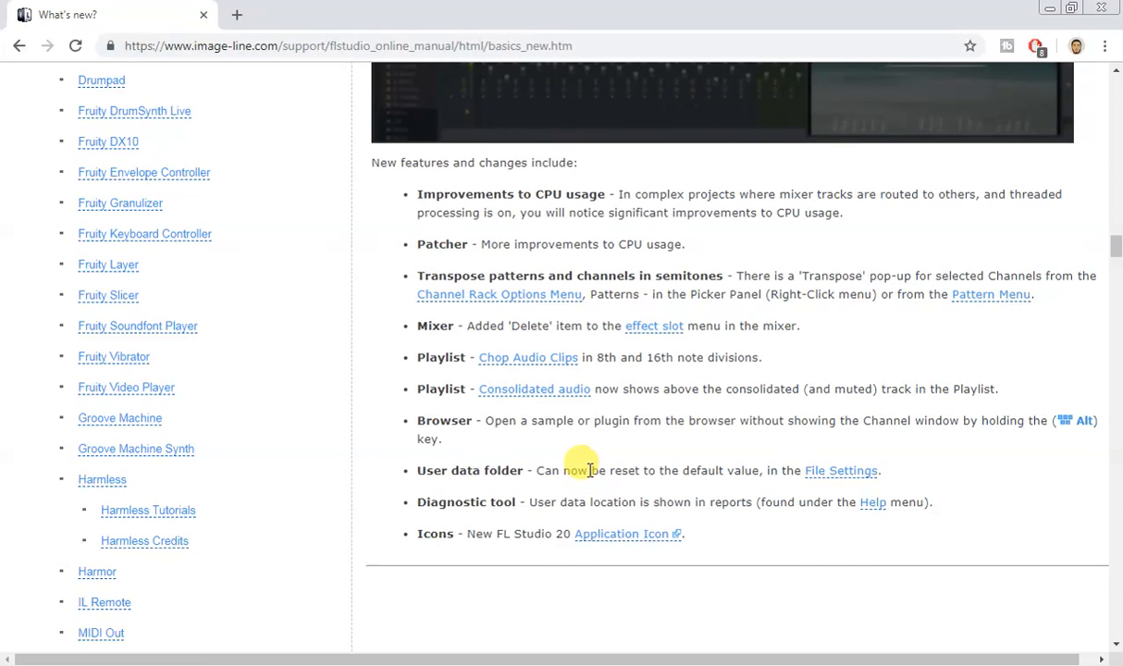
{"action": "scroll", "coordinate": [589, 462], "scroll_direction": "up", "scroll_amount": 15}
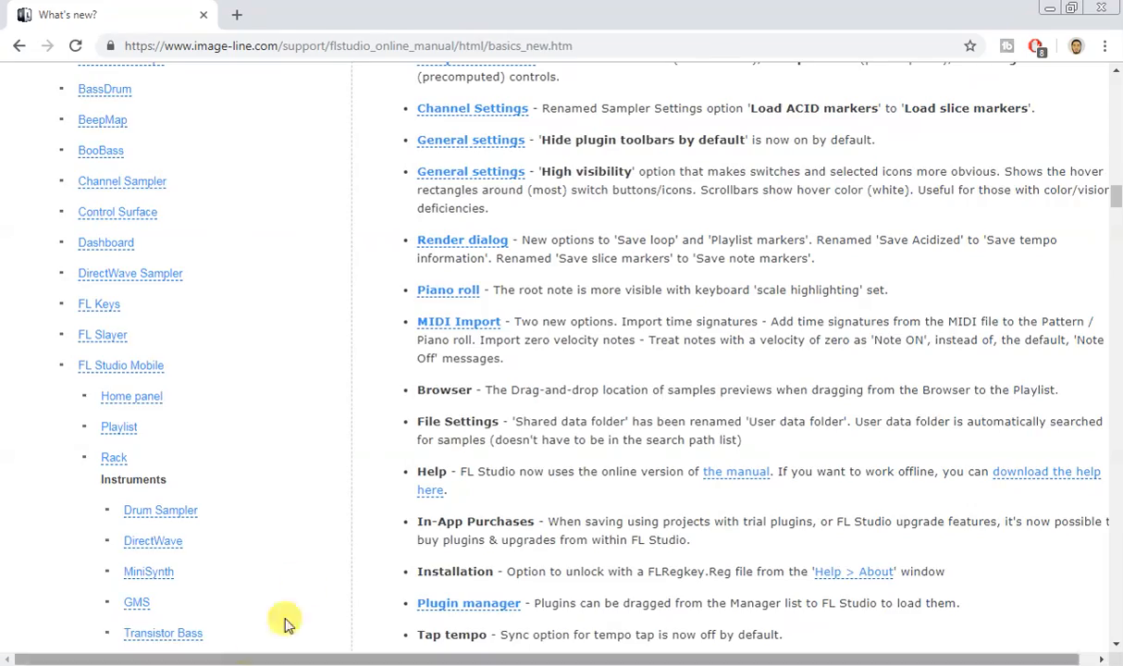
{"action": "scroll", "coordinate": [428, 473], "scroll_direction": "down", "scroll_amount": 1}
{"action": "scroll", "coordinate": [727, 493], "scroll_direction": "down", "scroll_amount": 6}
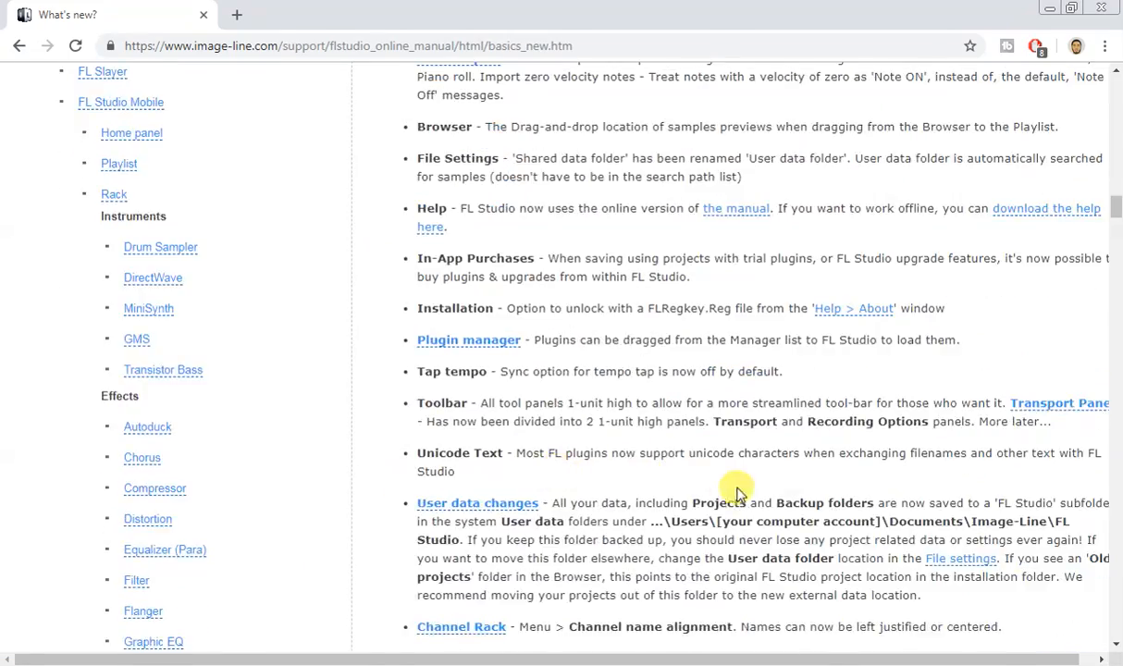
{"action": "scroll", "coordinate": [709, 491], "scroll_direction": "up", "scroll_amount": 6}
{"action": "scroll", "coordinate": [710, 491], "scroll_direction": "up", "scroll_amount": 15}
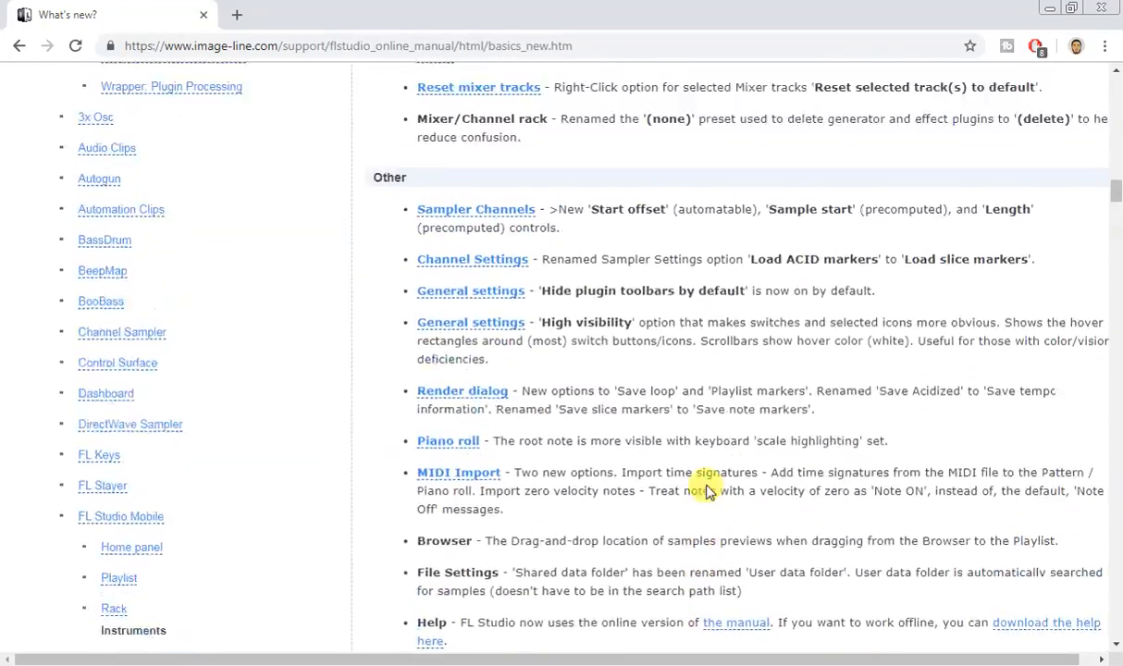
{"action": "scroll", "coordinate": [323, 603], "scroll_direction": "up", "scroll_amount": 1}
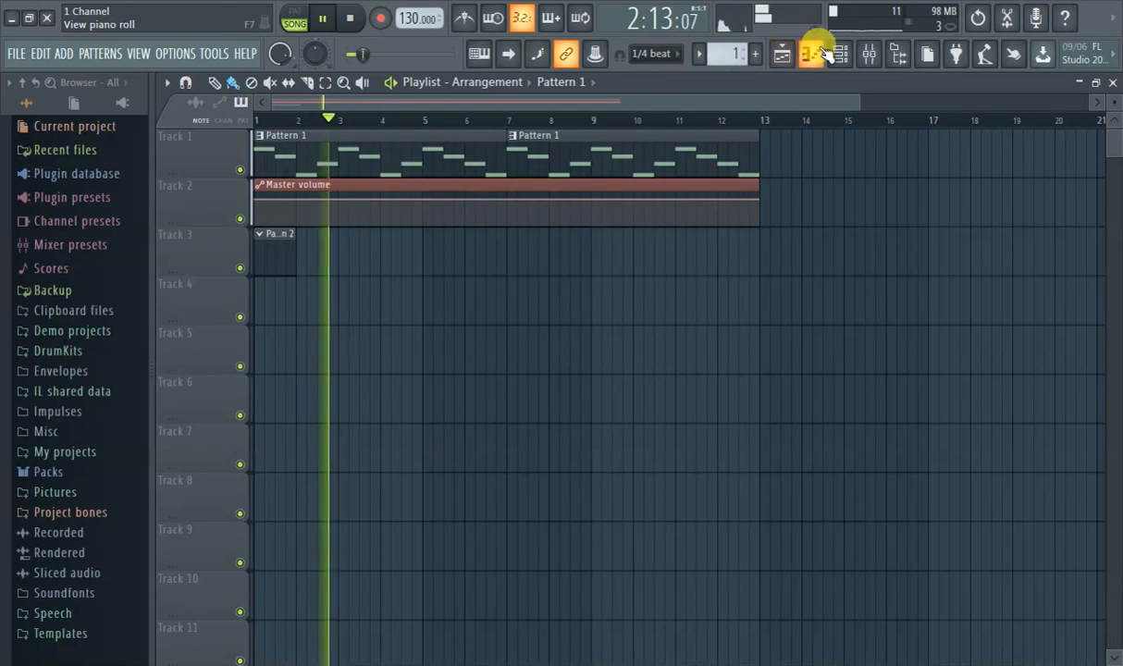
Switch back to FL Studio, open Gross Beat on mixer Insert 5 and set its time effect to 1/2 Speed
{"action": "left_click", "coordinate": [783, 54]}
{"action": "left_click", "coordinate": [809, 56]}
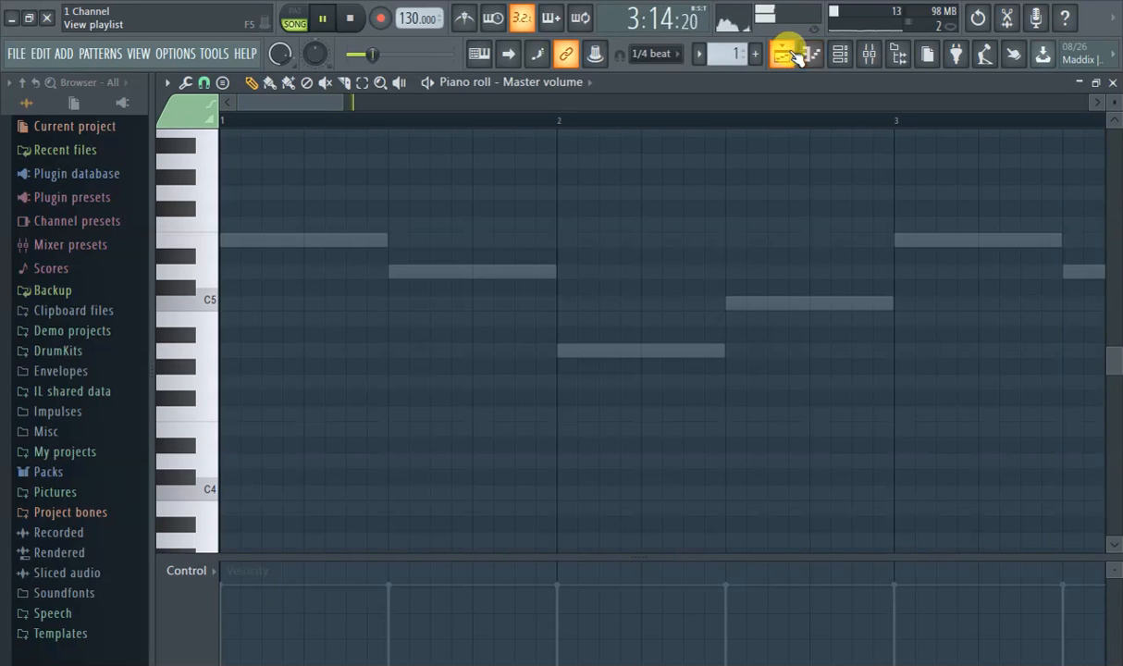
{"action": "left_click", "coordinate": [871, 53]}
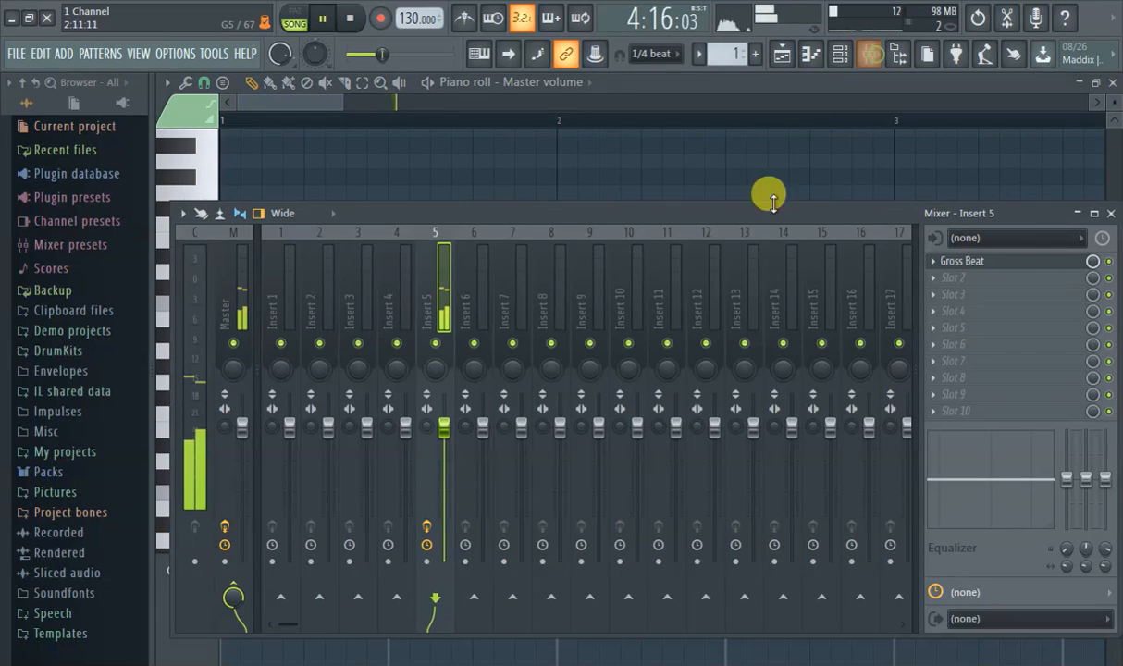
{"action": "left_click", "coordinate": [962, 262]}
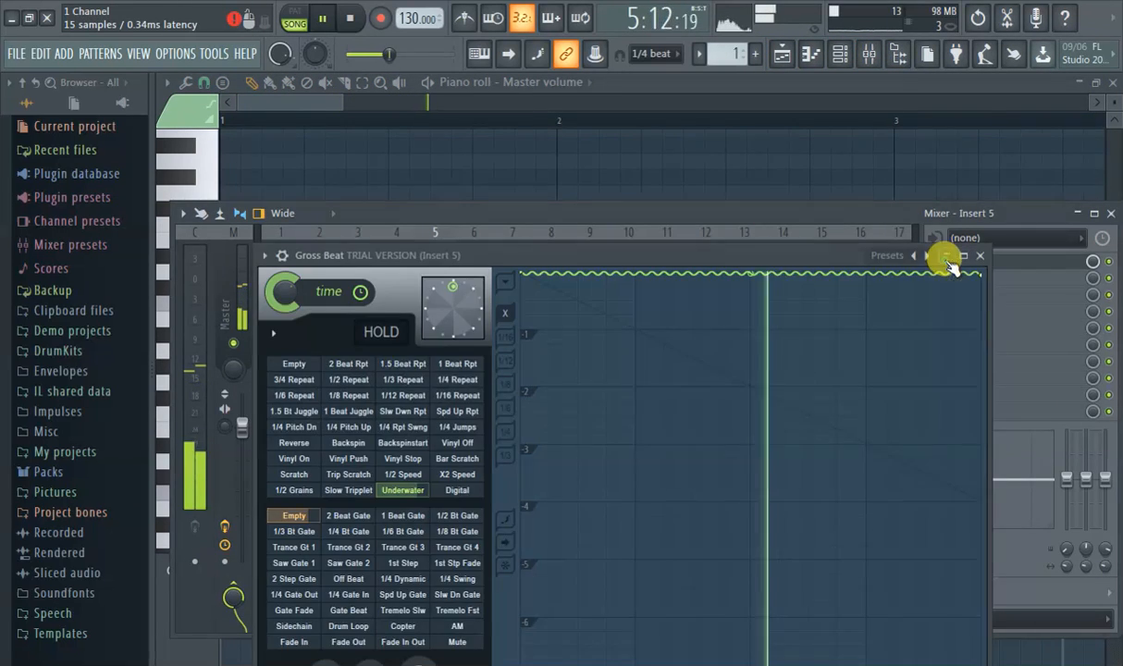
{"action": "left_click", "coordinate": [415, 472]}
{"action": "left_click", "coordinate": [300, 102]}
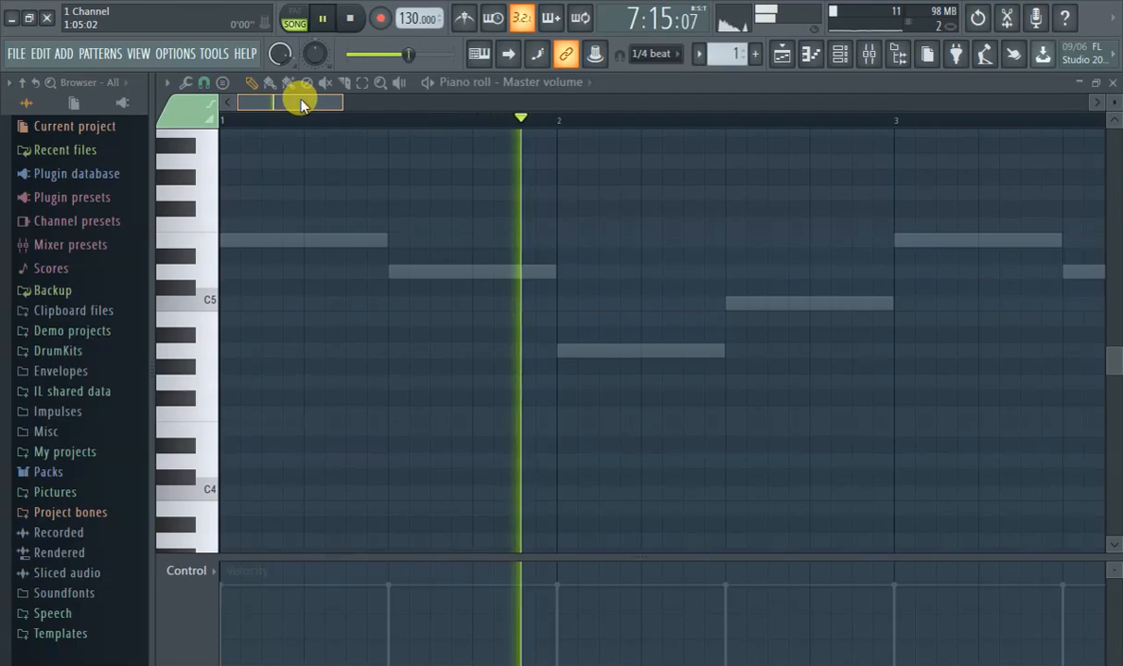
Return to the playlist, select Pattern 2 and open its channel rack
{"action": "left_click", "coordinate": [782, 54]}
{"action": "left_click", "coordinate": [754, 53]}
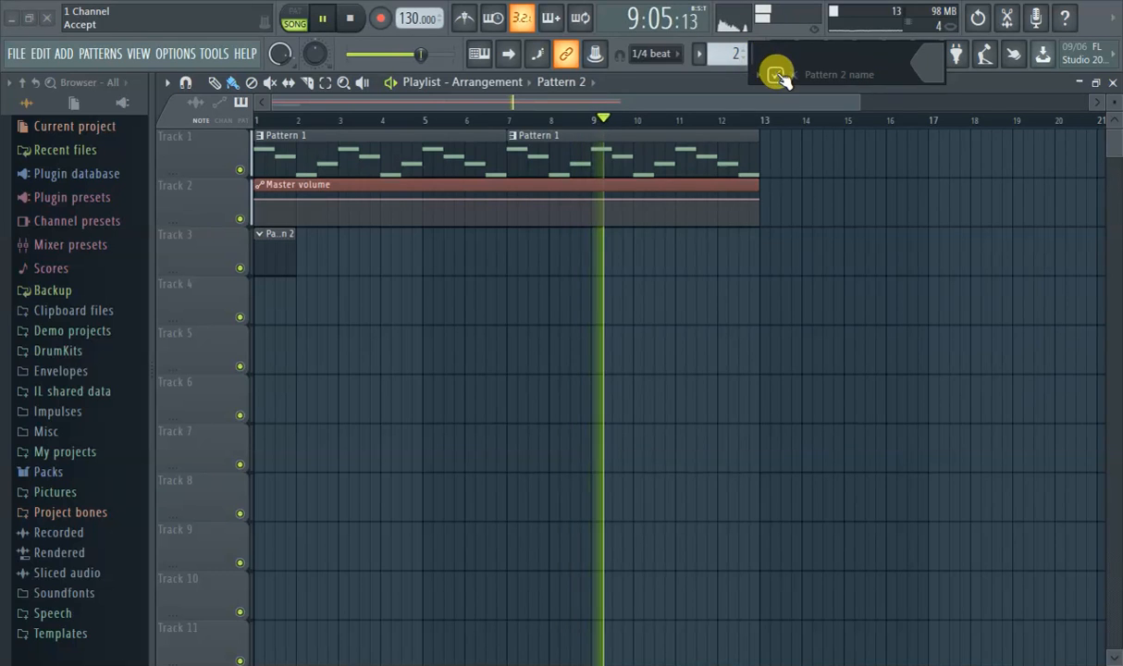
{"action": "left_click", "coordinate": [810, 54]}
{"action": "left_click", "coordinate": [810, 54]}
{"action": "left_click", "coordinate": [839, 56]}
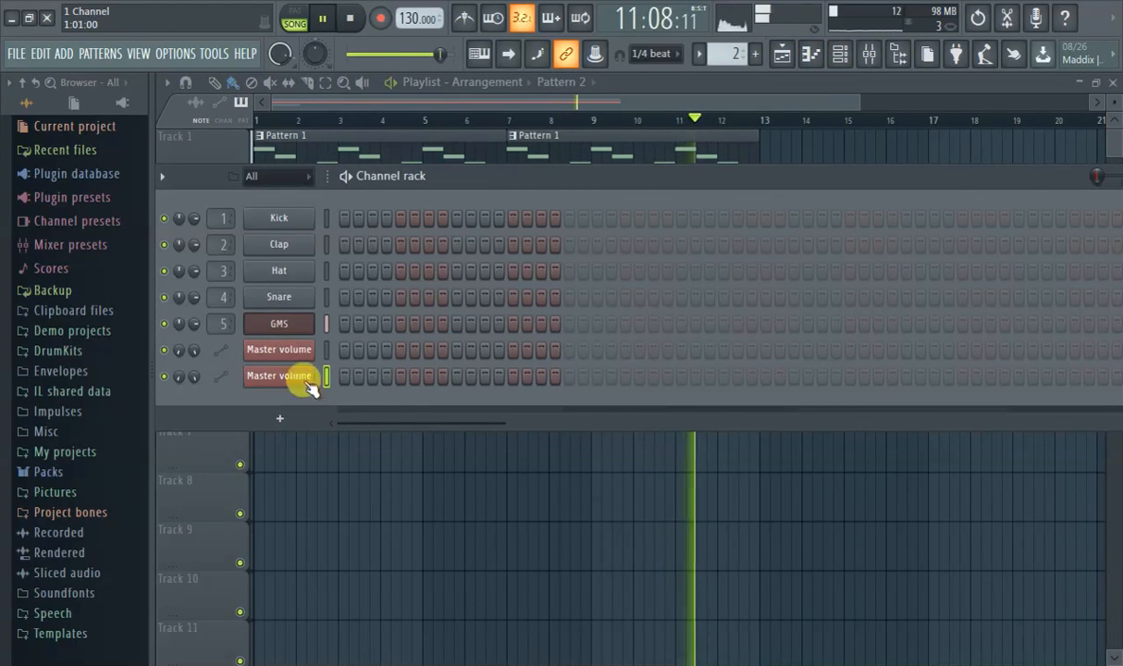
Clone the GMS channel and route the clone to mixer Insert 6
{"action": "right_click", "coordinate": [279, 324]}
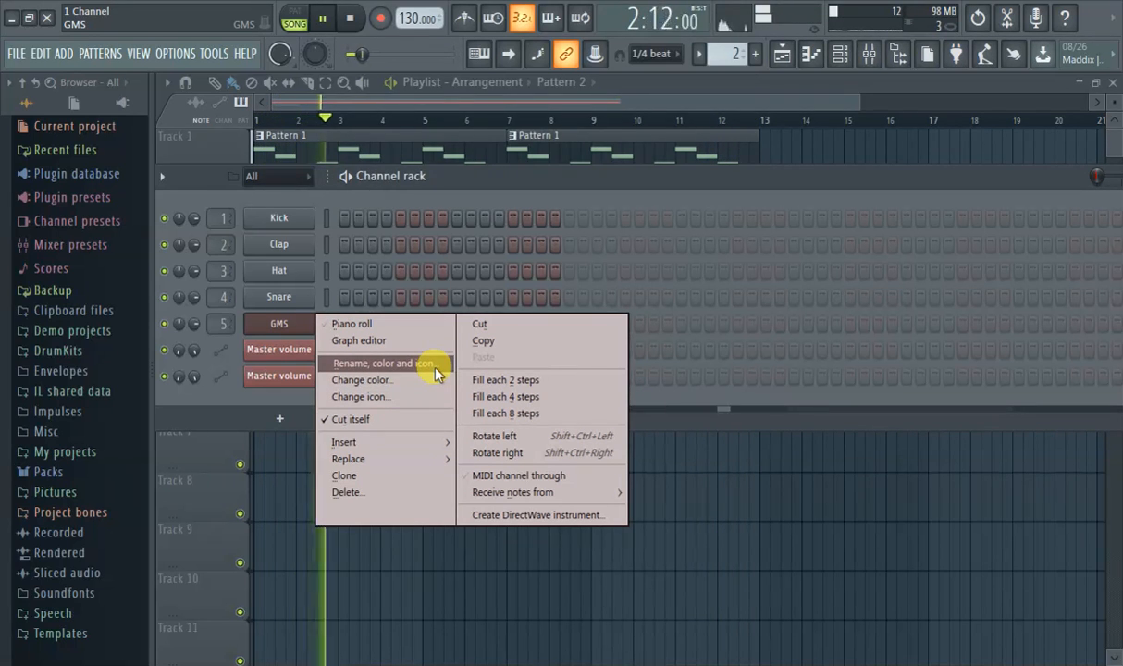
{"action": "left_click", "coordinate": [388, 476]}
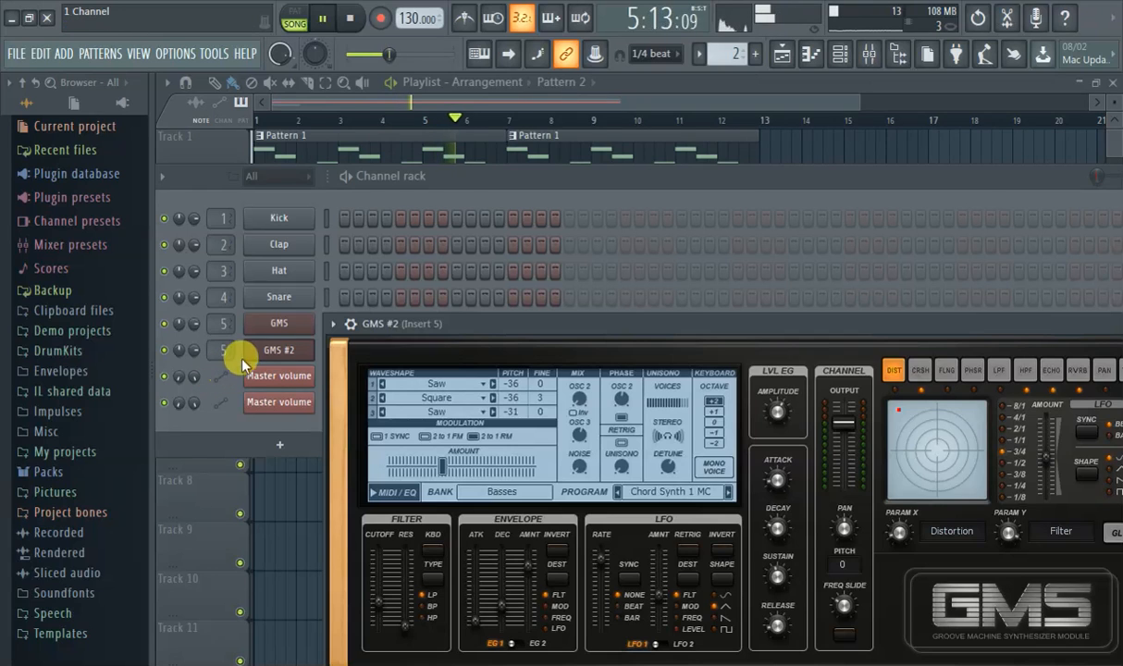
{"action": "left_click", "coordinate": [251, 352]}
{"action": "left_click", "coordinate": [268, 356]}
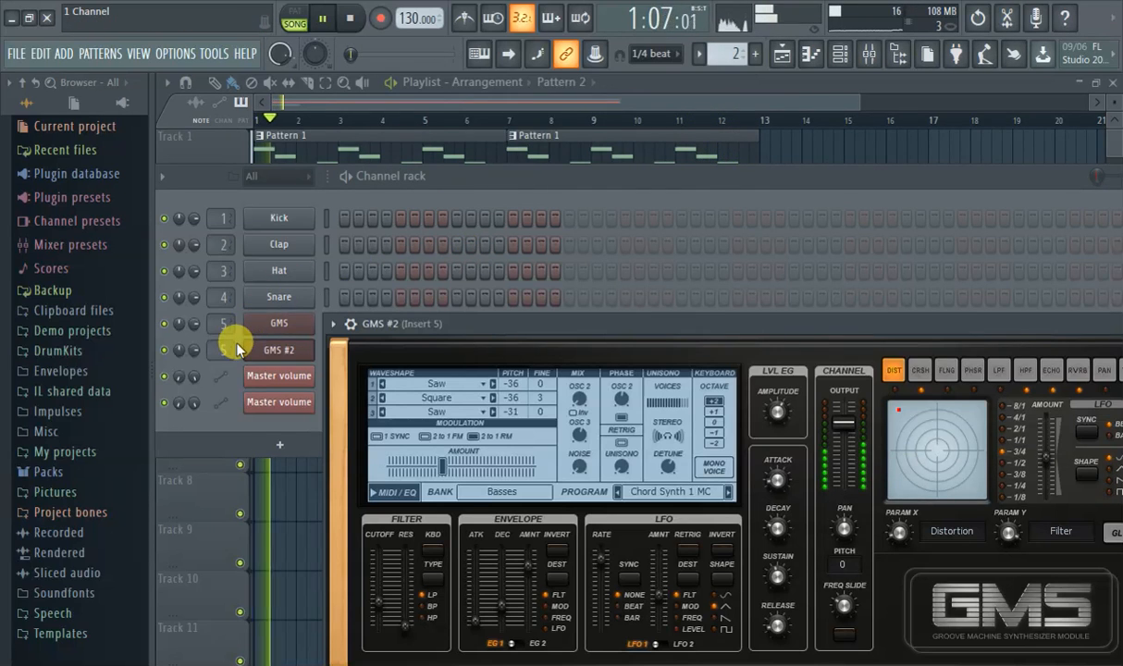
{"action": "scroll", "coordinate": [223, 350], "scroll_direction": "up", "scroll_amount": 1}
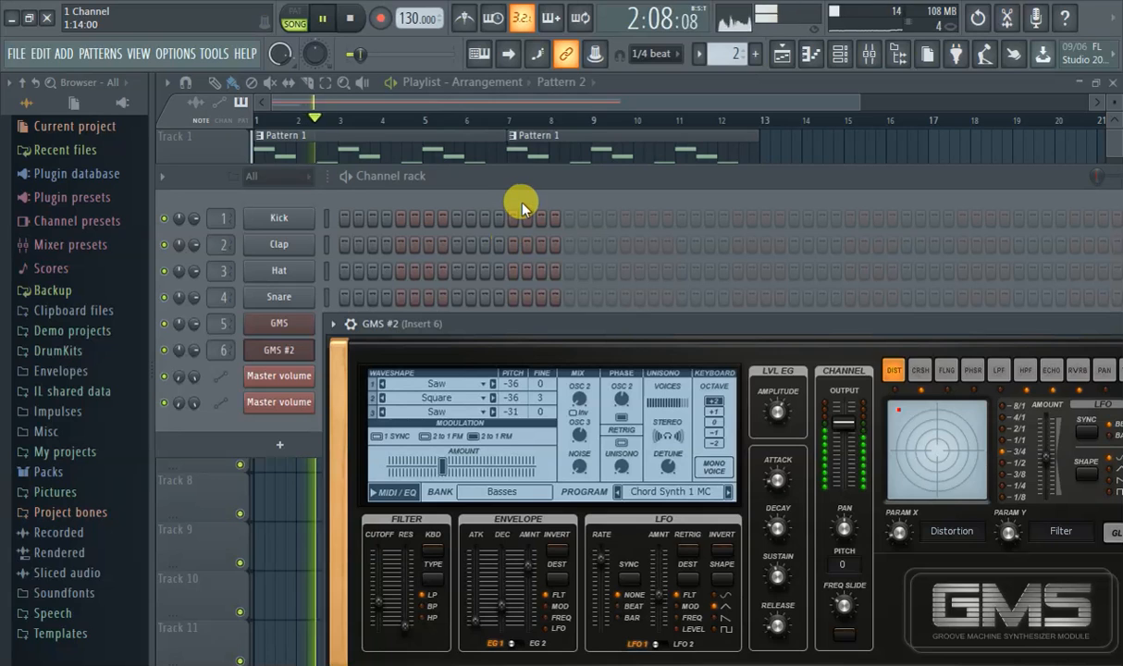